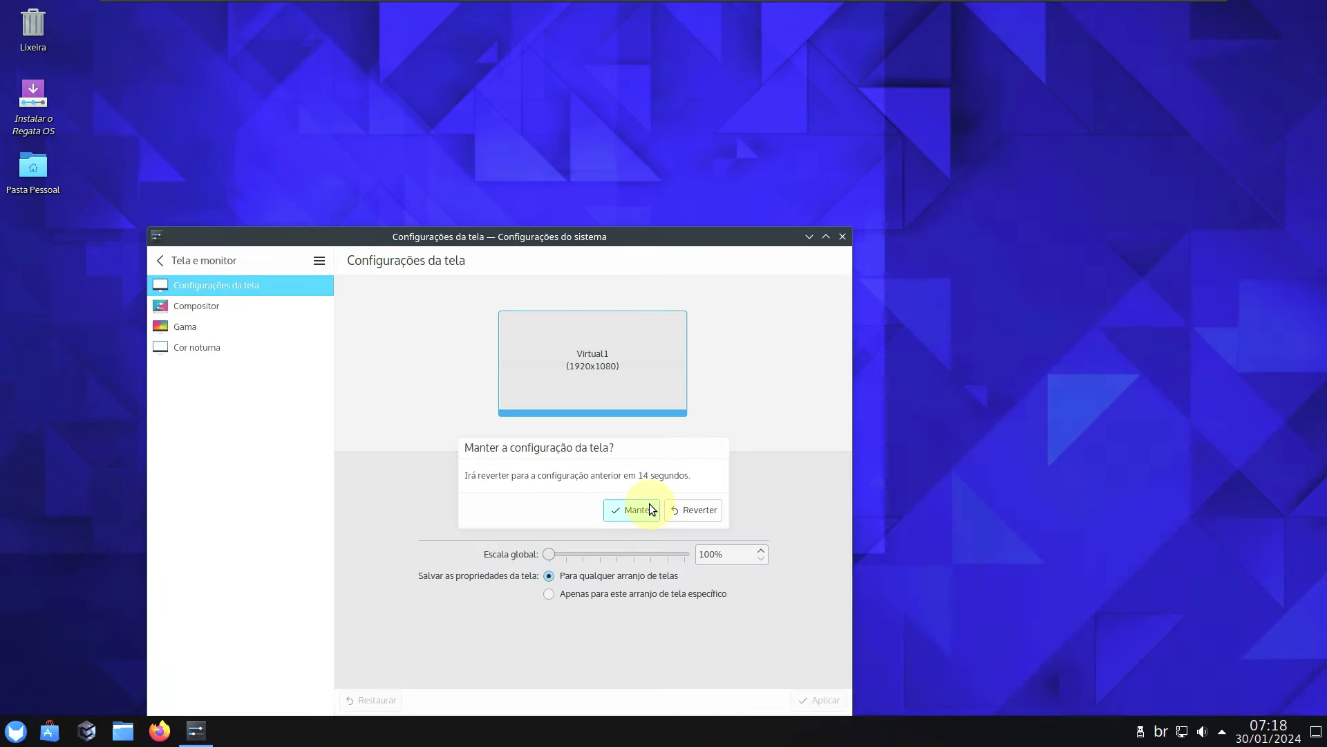
# - Keep the 1920x1080 screen configuration, move the settings window up into full view, and return to the main category list
pyautogui.click(651, 509)
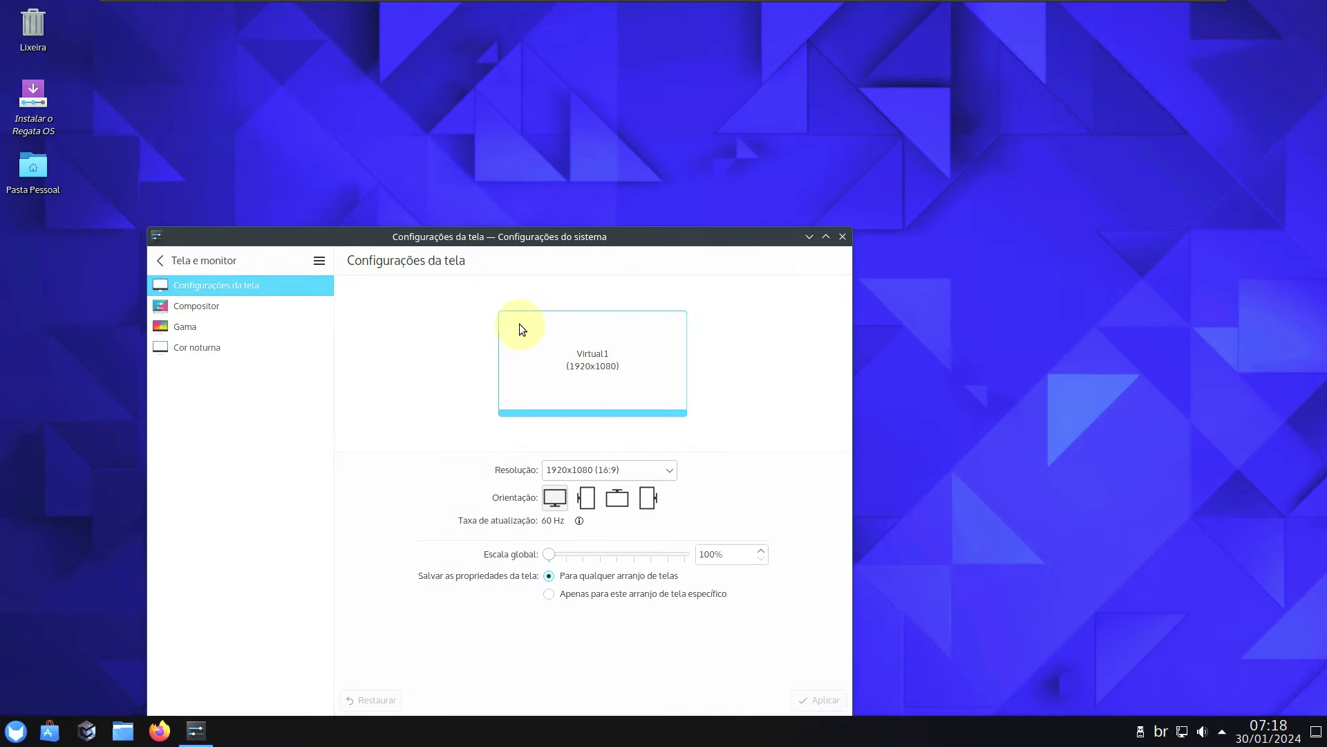
pyautogui.moveTo(507, 246); pyautogui.dragTo(591, 121)
pyautogui.click(297, 135)
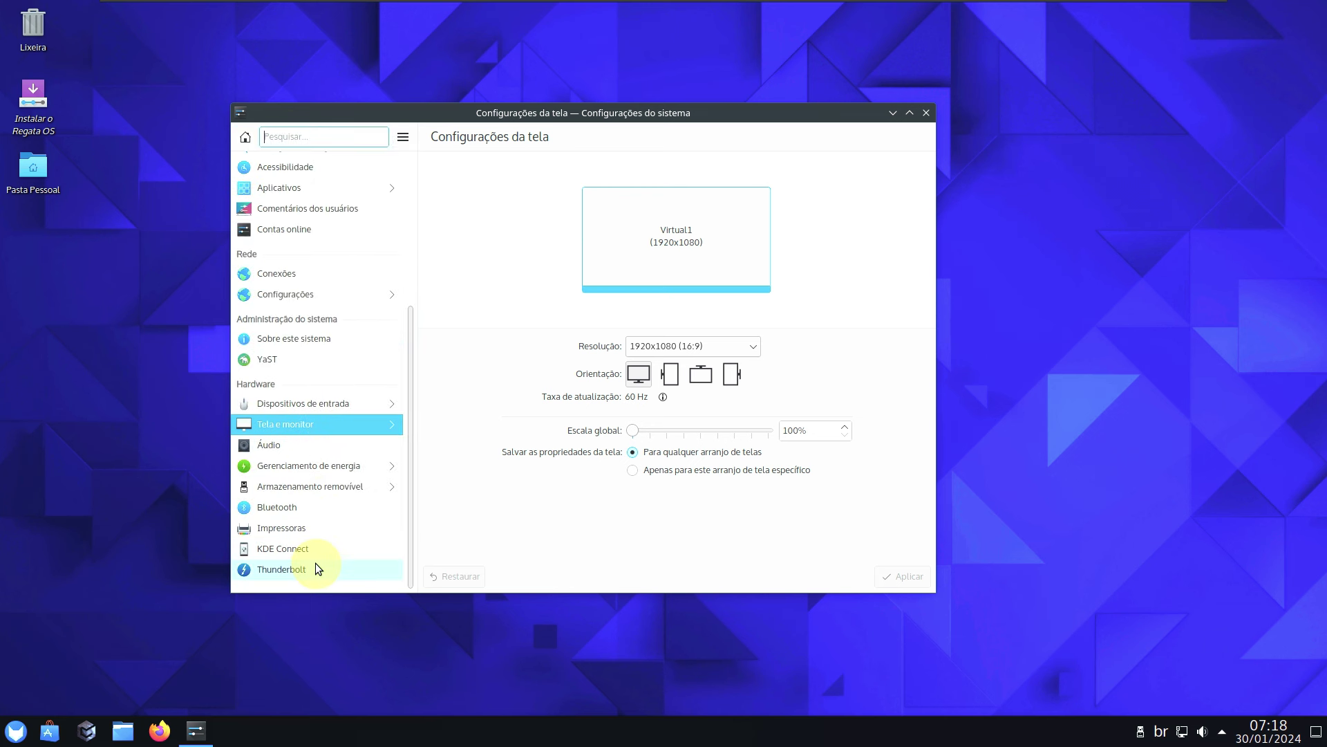
# - Look through the Thunderbolt, KDE Connect, Impressoras, Bluetooth and Armazenamento removível hardware settings, returning to the category list
pyautogui.click(309, 571)
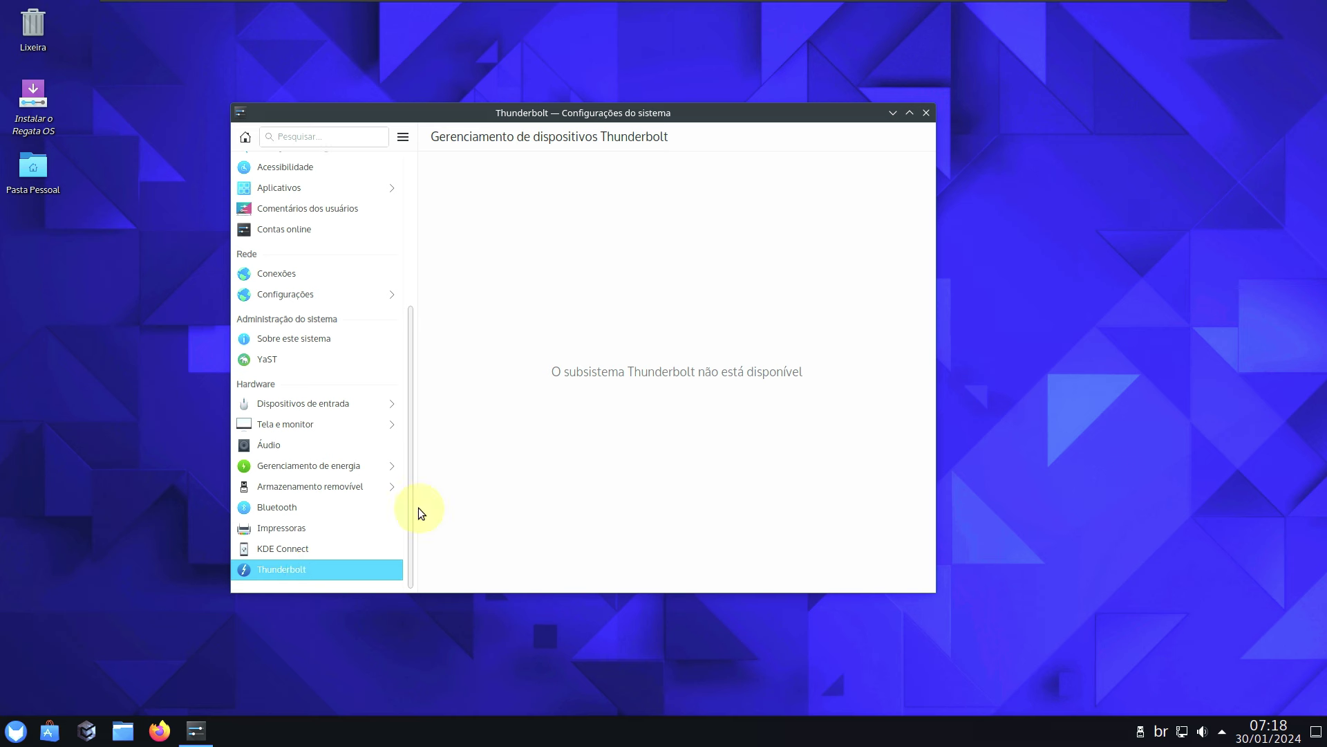
pyautogui.click(327, 553)
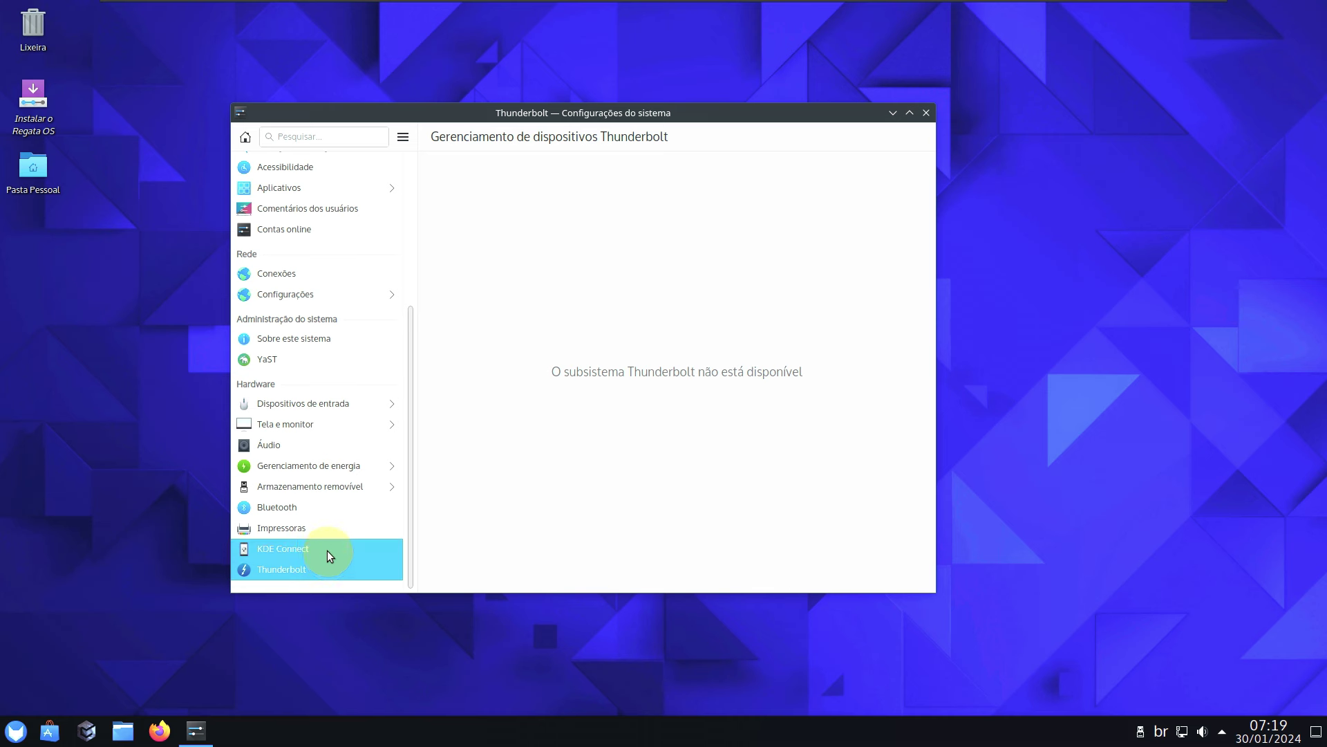
pyautogui.click(322, 529)
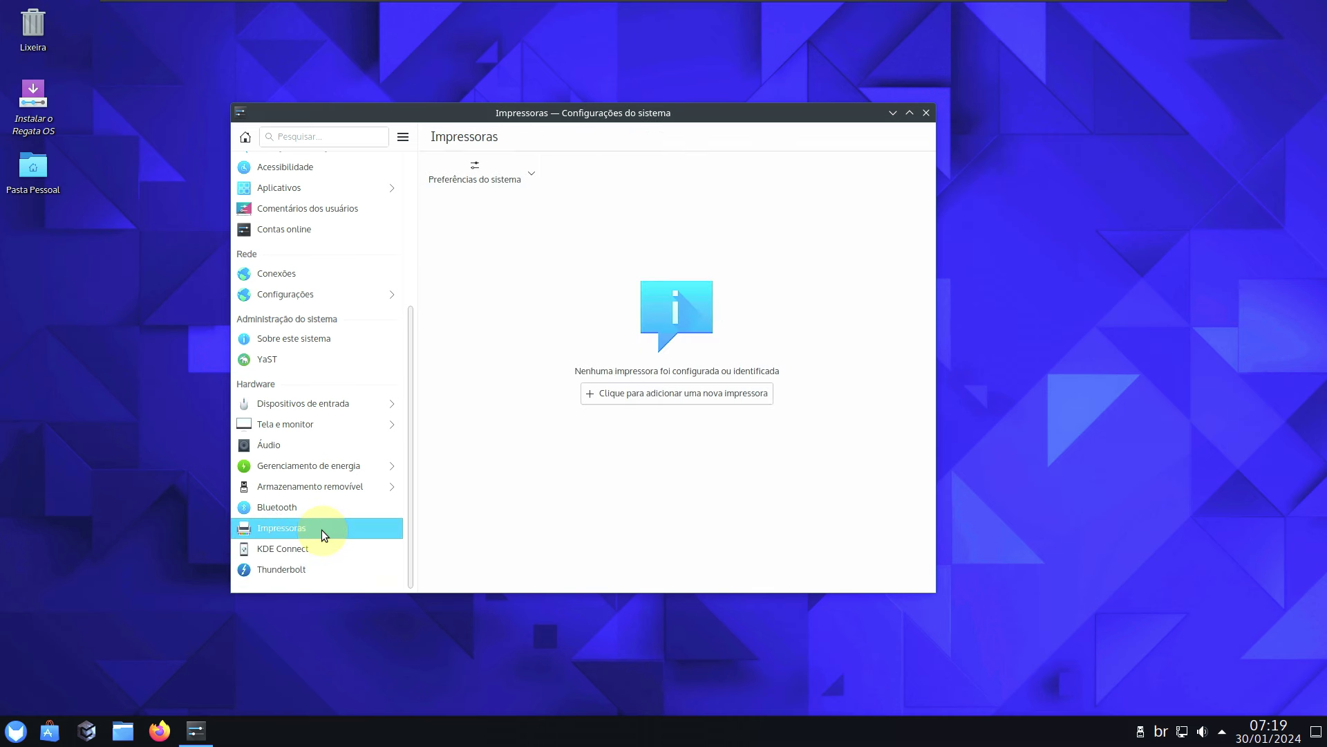
pyautogui.click(322, 506)
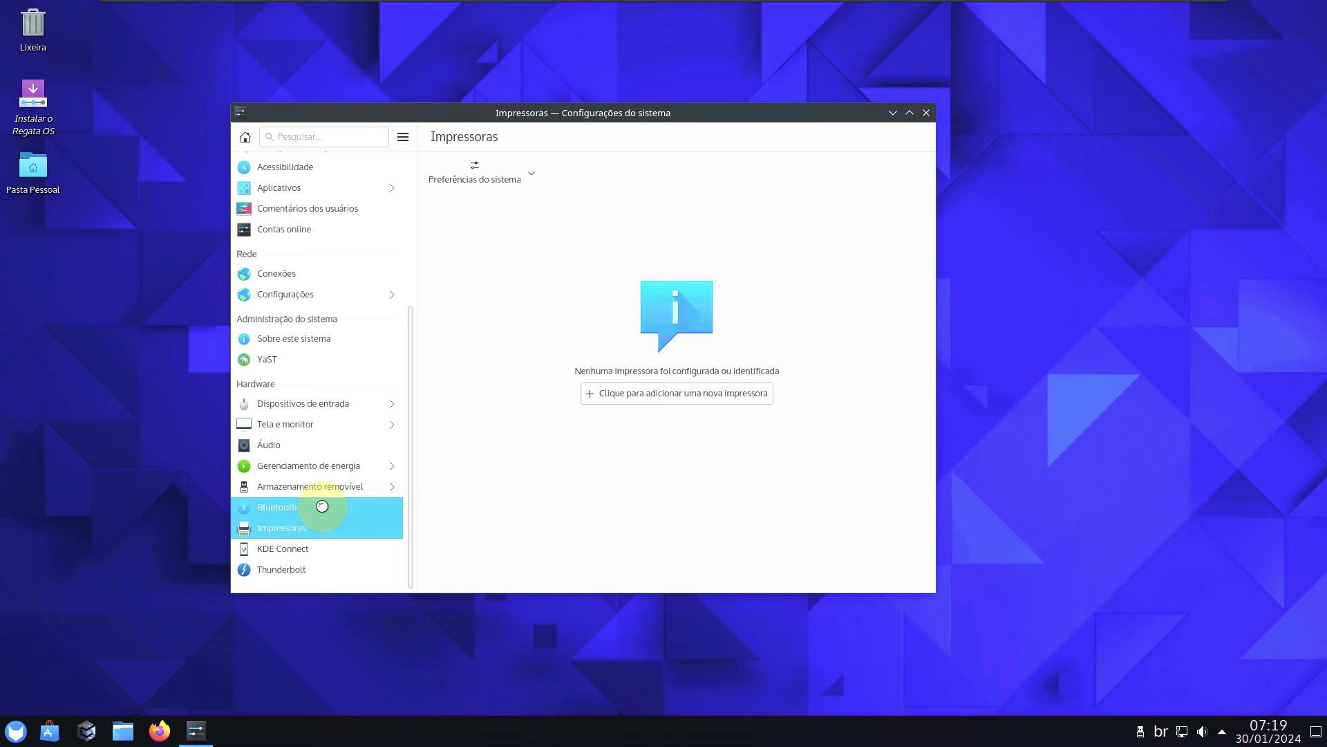
pyautogui.click(321, 495)
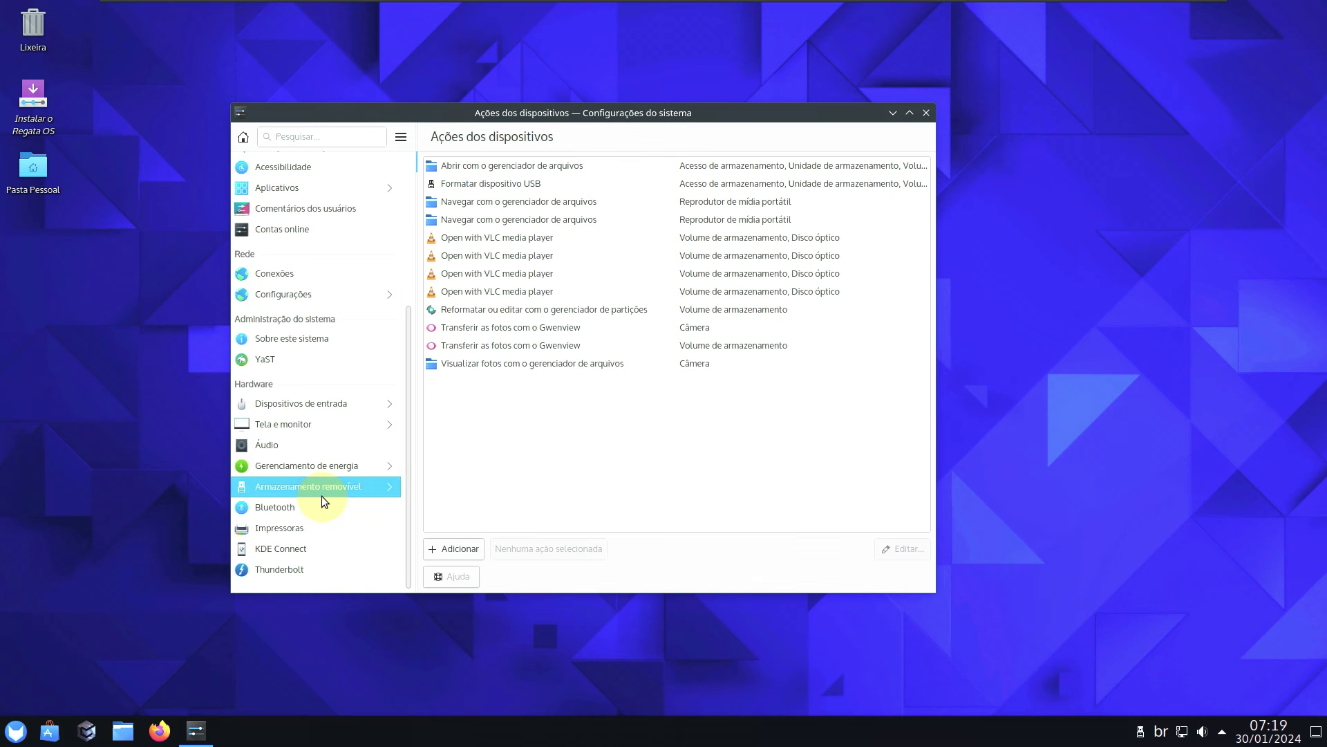
pyautogui.click(300, 142)
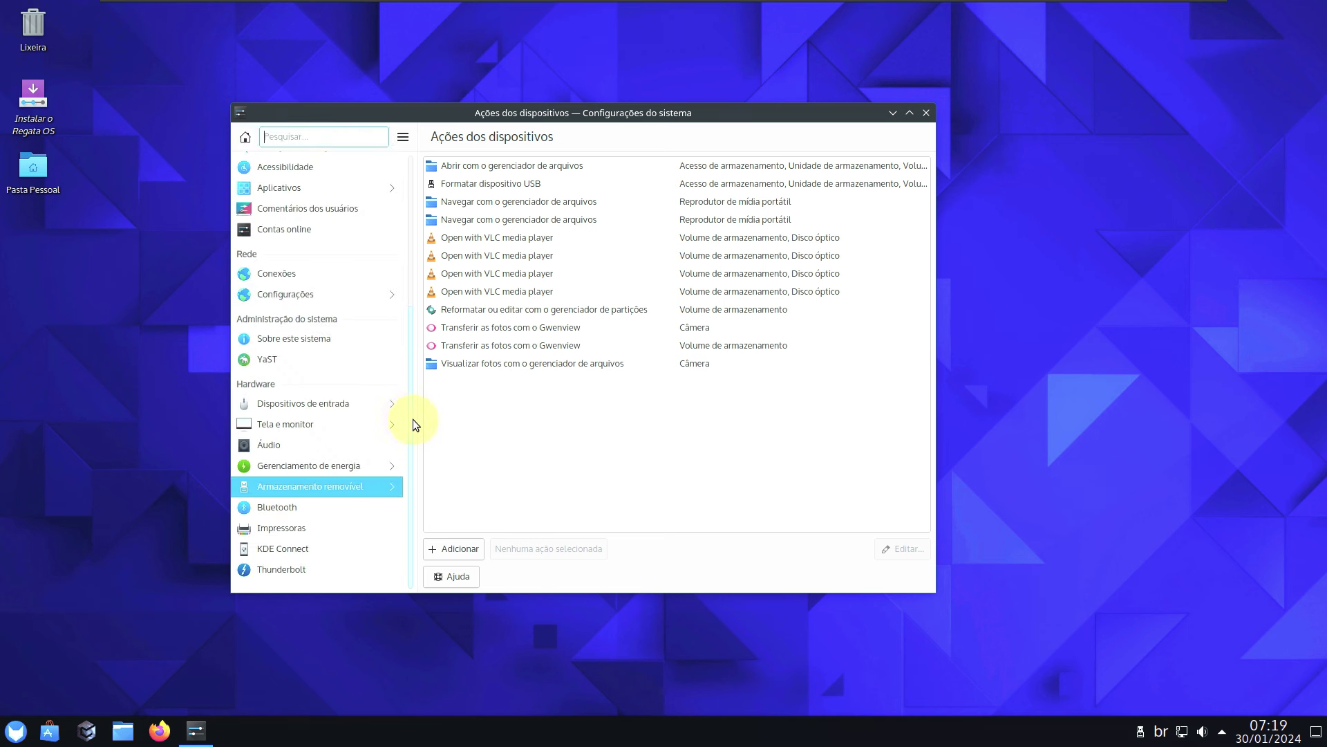
# - Look through the Gerenciamento de energia, Áudio, Tela e monitor and Dispositivos de entrada settings, returning to the category list
pyautogui.scroll(2, 413, 419)
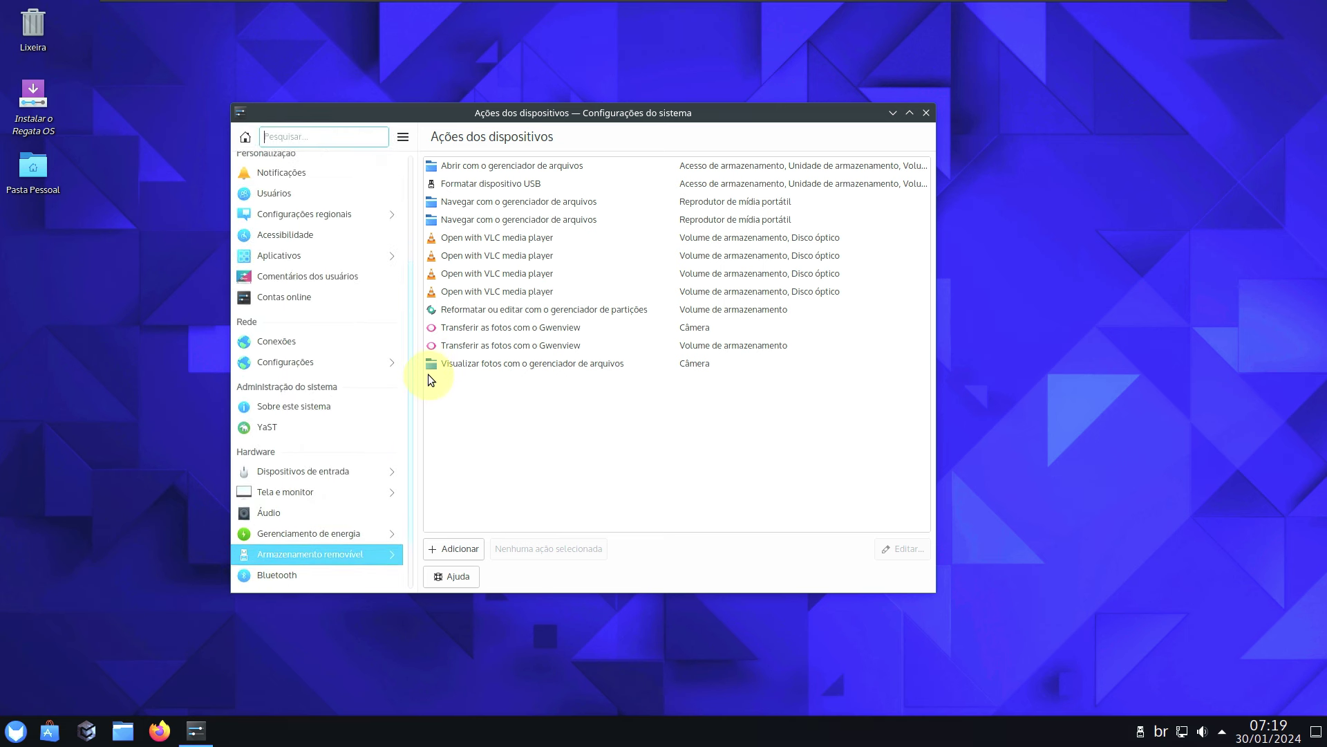
pyautogui.click(330, 531)
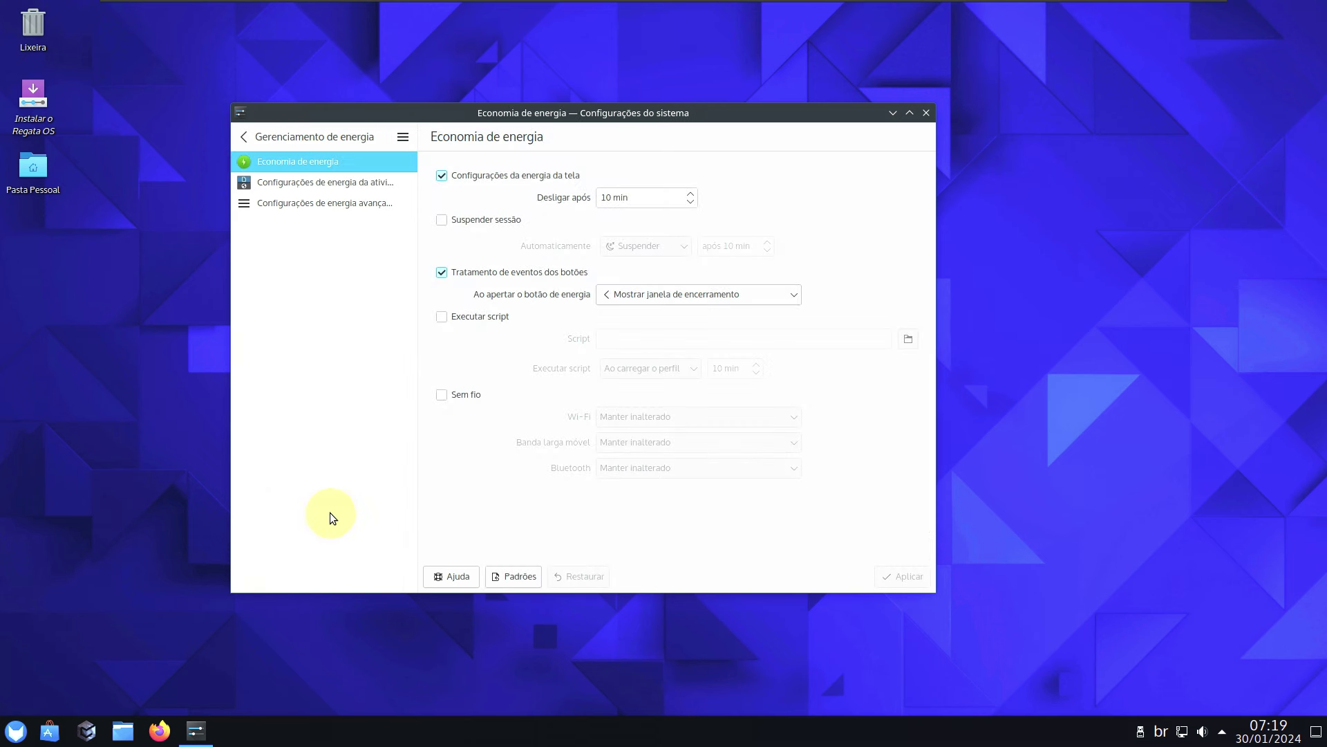
pyautogui.click(276, 131)
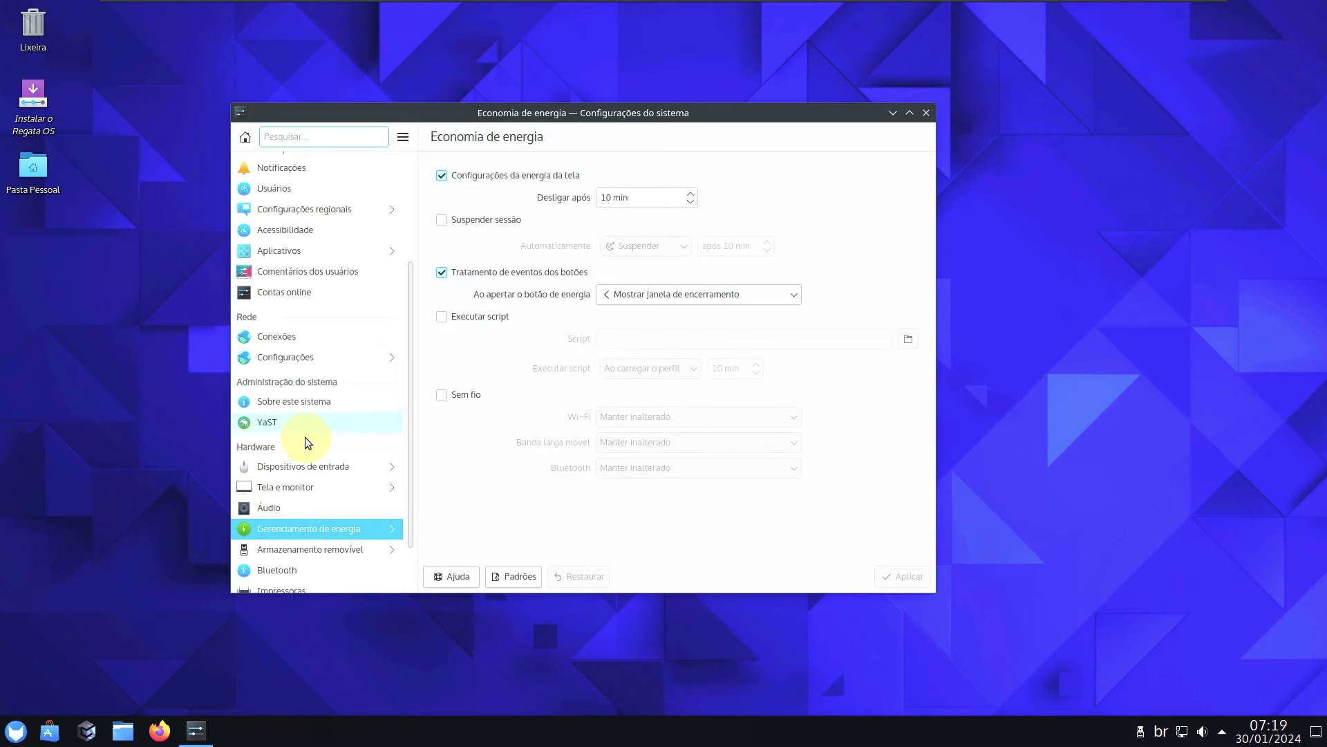
pyautogui.click(304, 510)
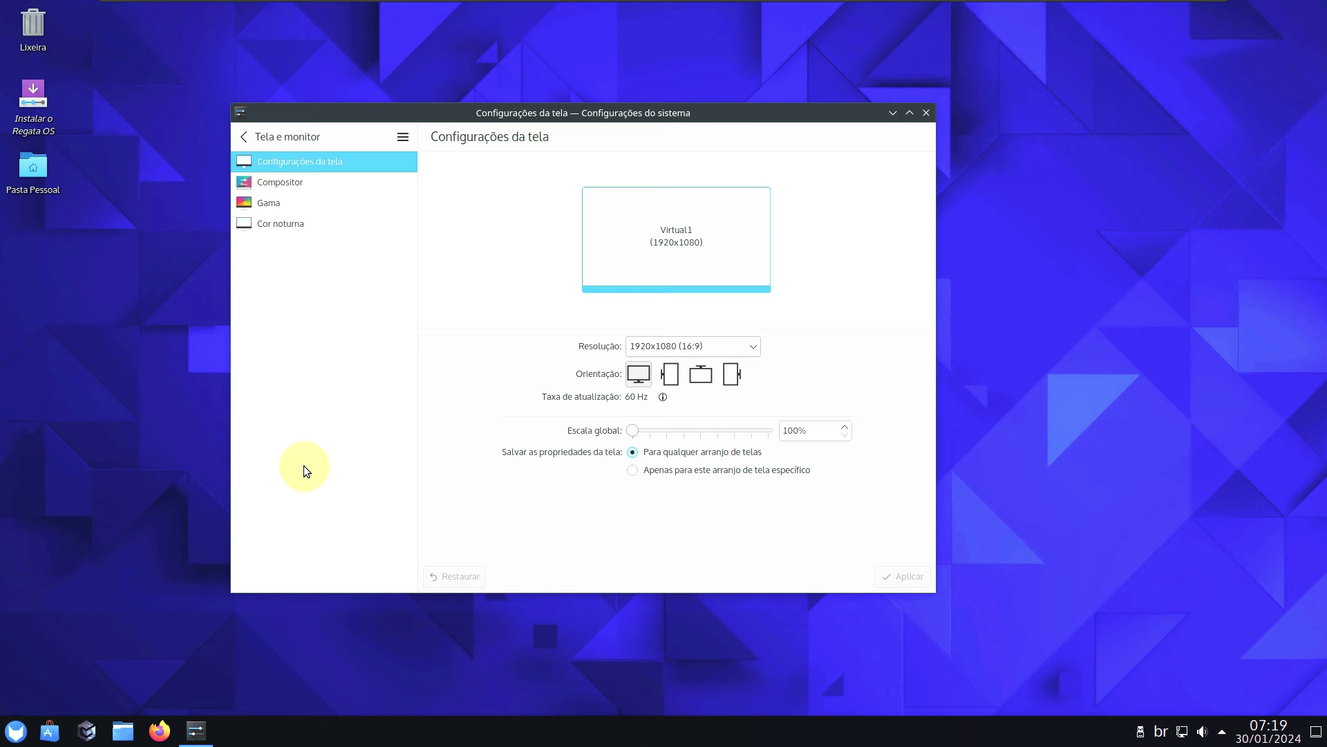
pyautogui.click(292, 131)
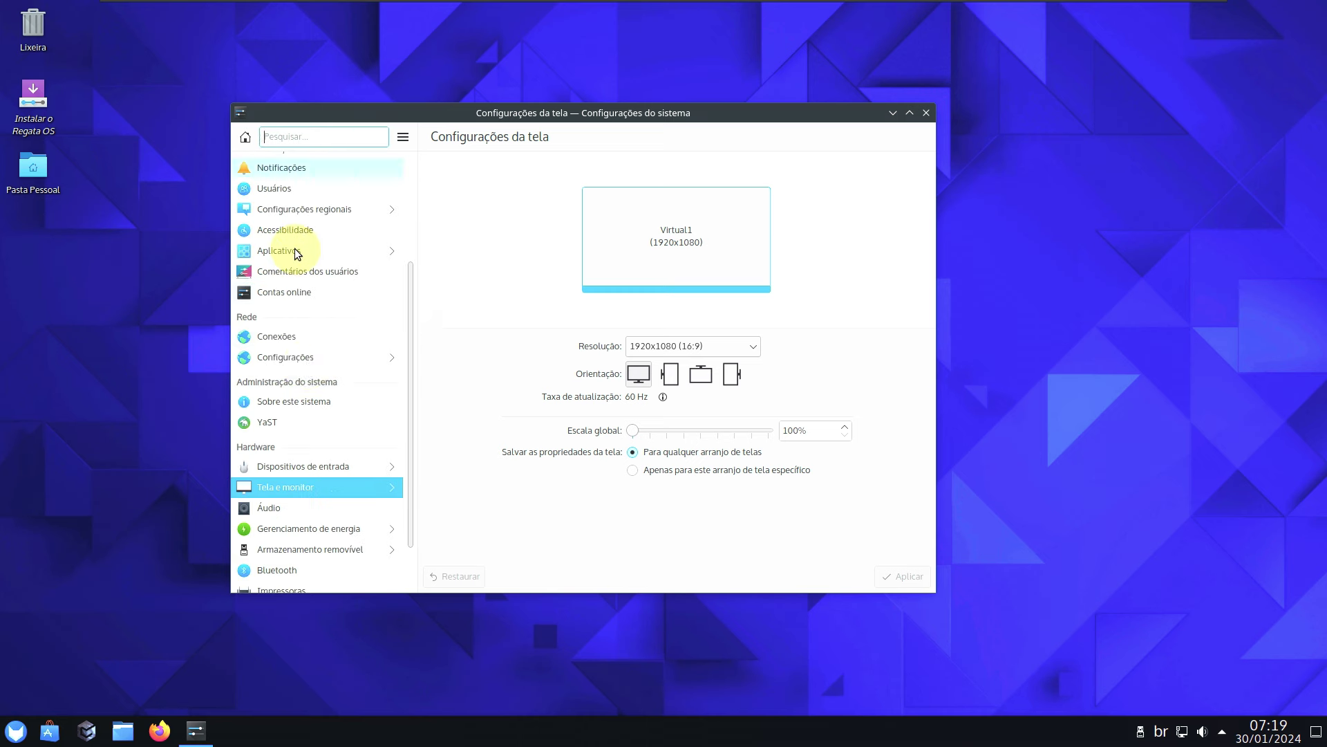
pyautogui.click(303, 462)
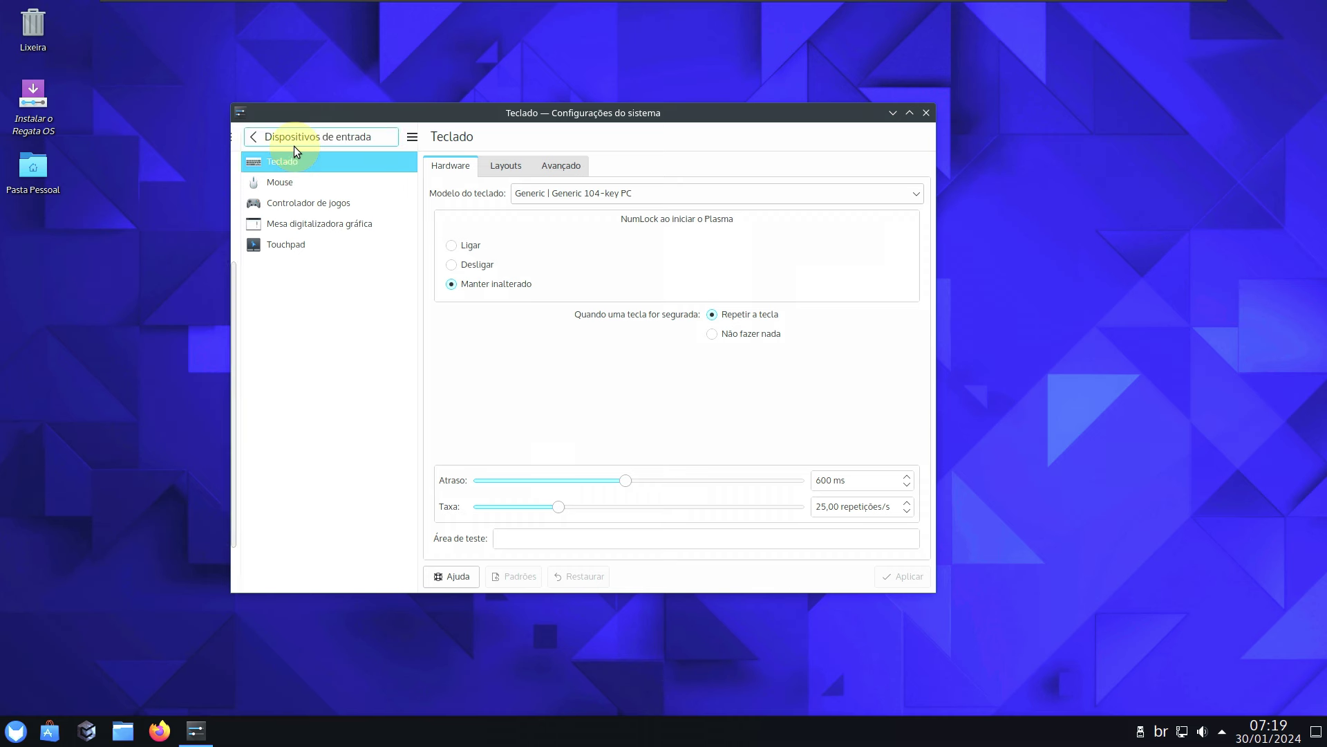
pyautogui.click(296, 139)
# - View the YaST and Sobre este sistema pages under Administração do sistema, and cancel the root password request
pyautogui.click(307, 415)
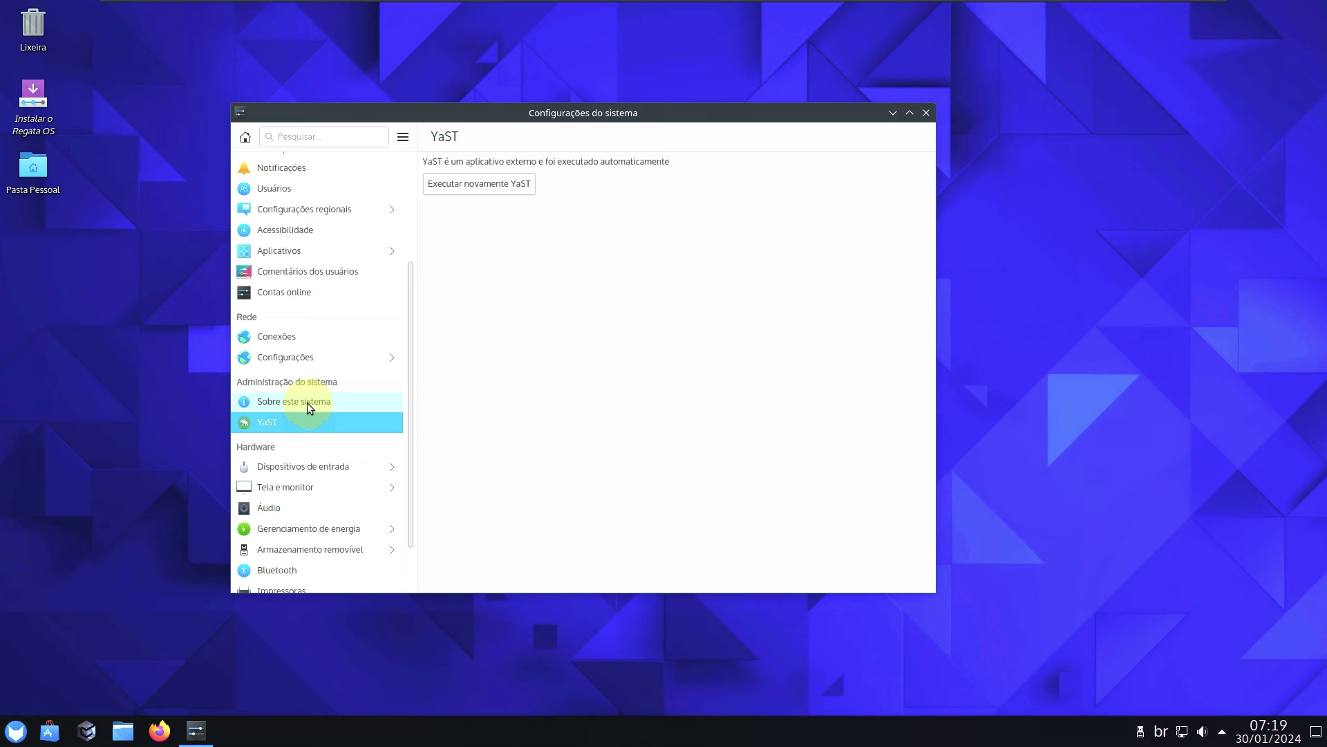
pyautogui.click(307, 403)
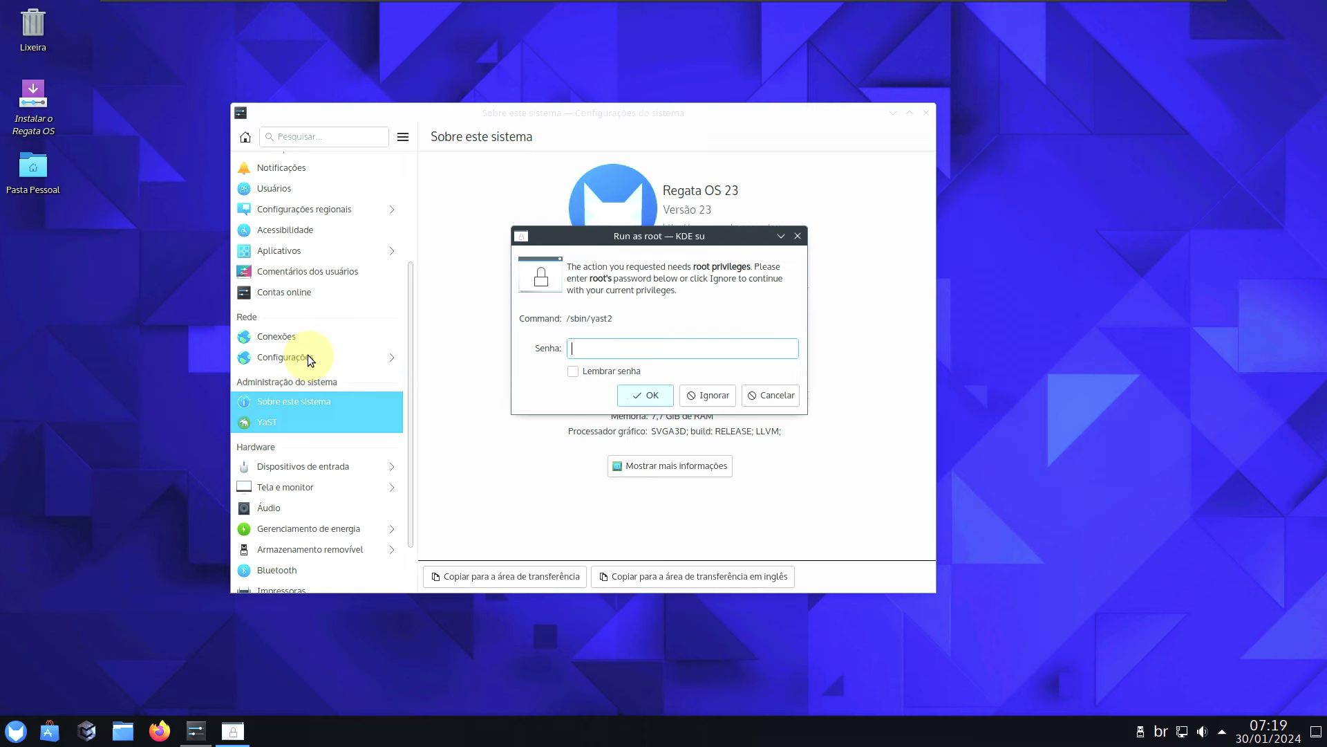
pyautogui.click(771, 395)
# - Look through the network Configurações: Proxy, Preferências da conexão, Compartilhamentos Windows and Cookies, returning to the category list
pyautogui.click(307, 356)
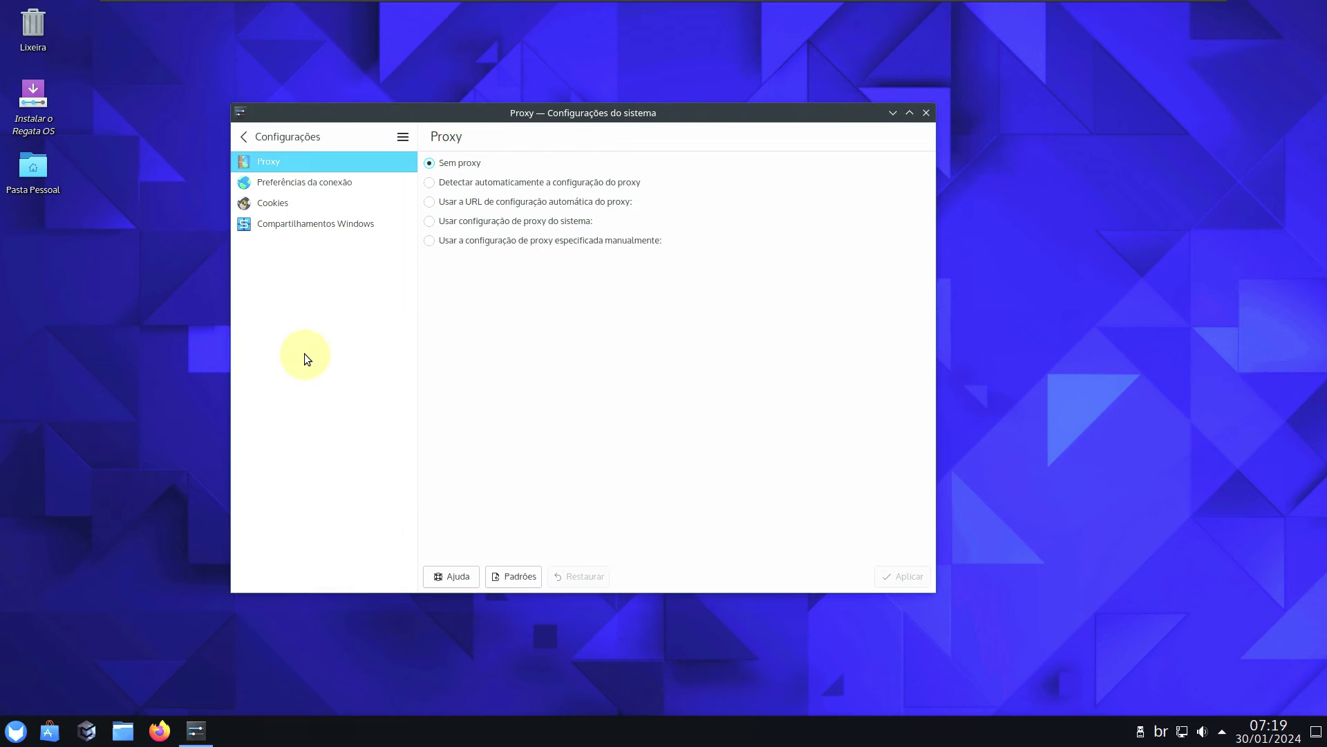
pyautogui.click(277, 184)
pyautogui.click(281, 224)
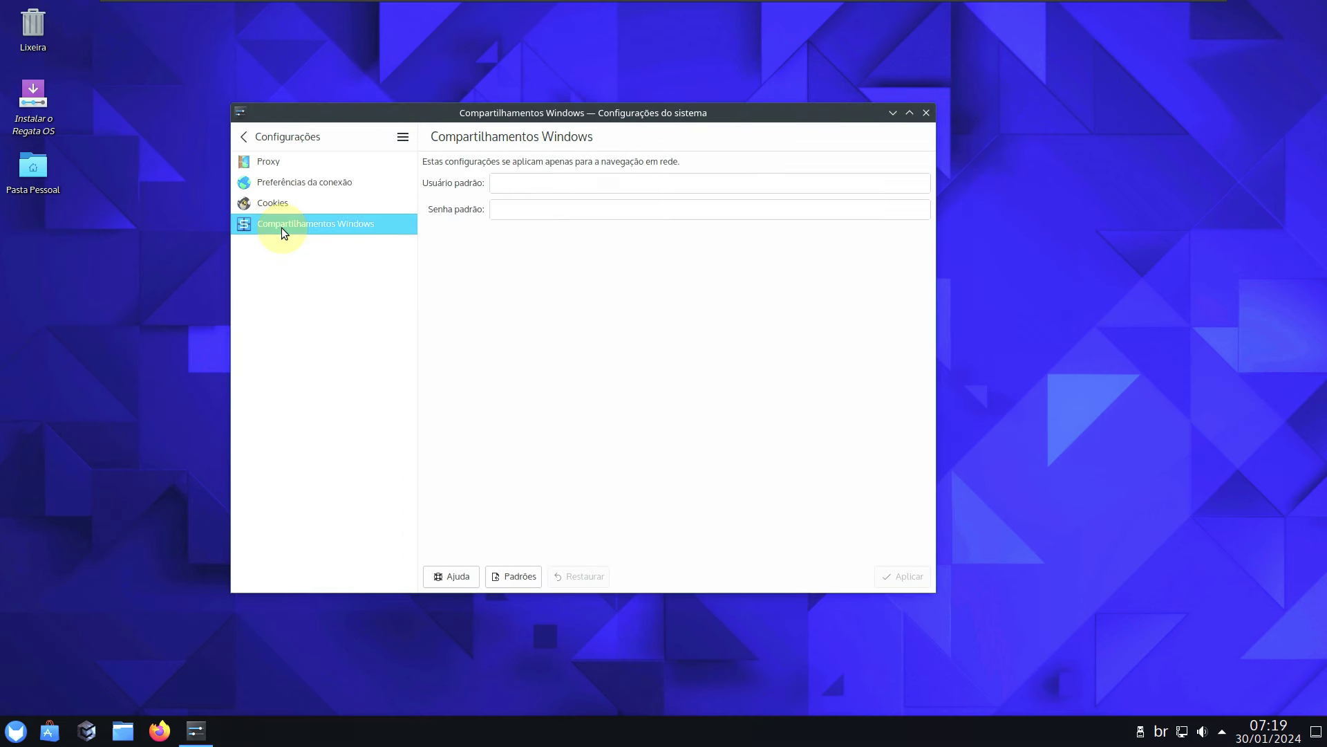
pyautogui.click(281, 203)
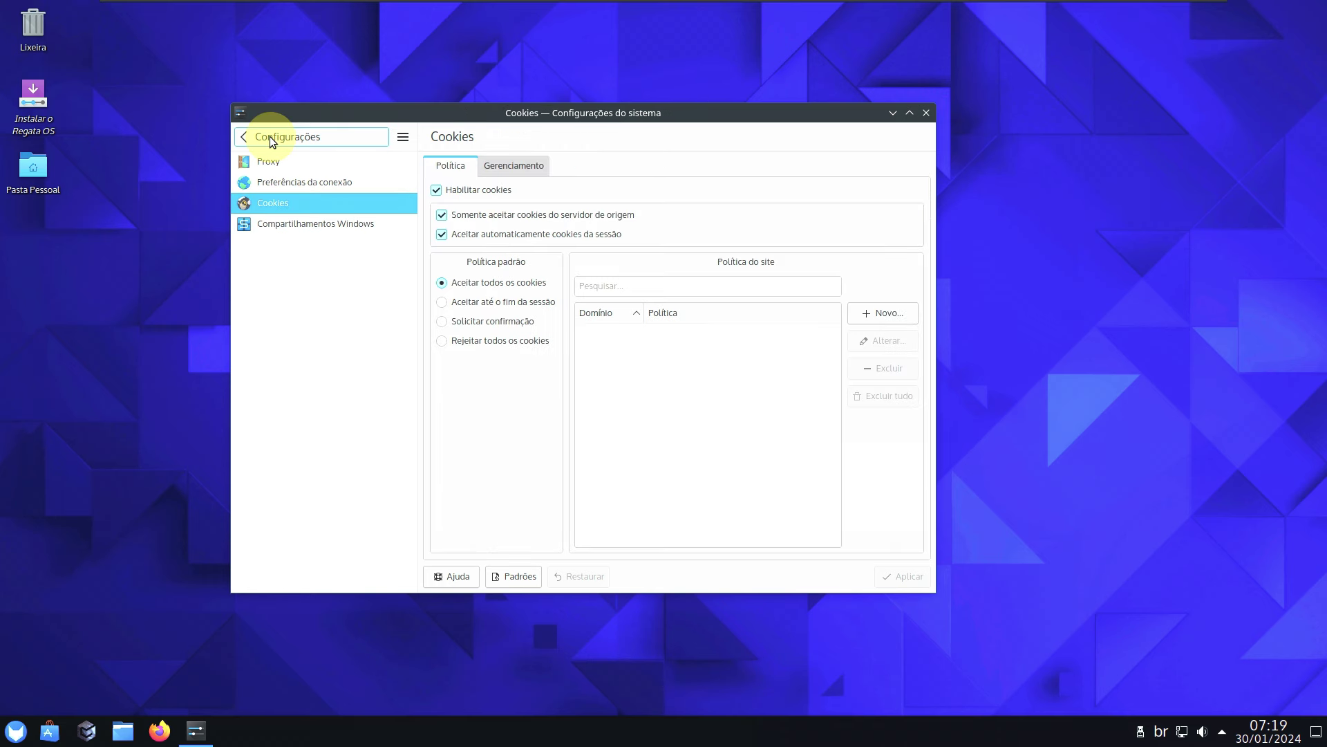
pyautogui.click(269, 135)
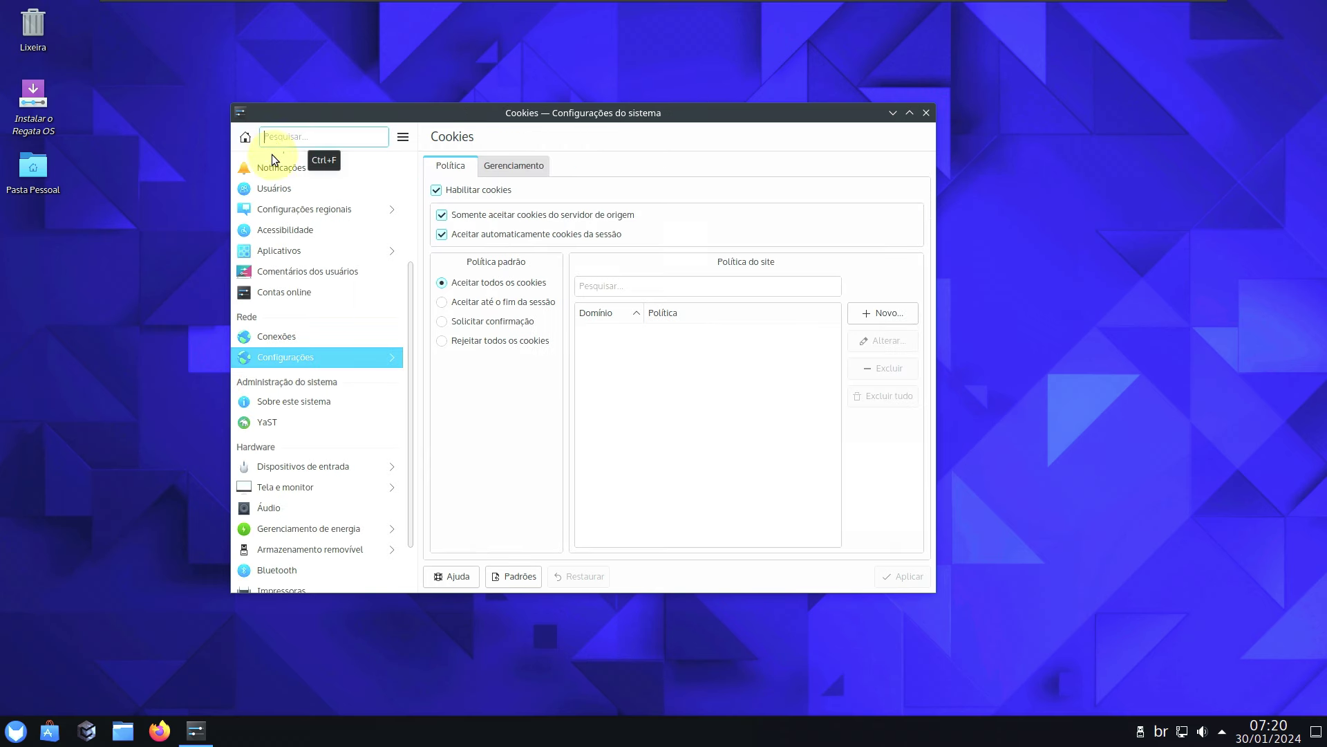
# - Review the system information page, the network Conexões, Contas online and Comentários dos usuários settings
pyautogui.click(287, 398)
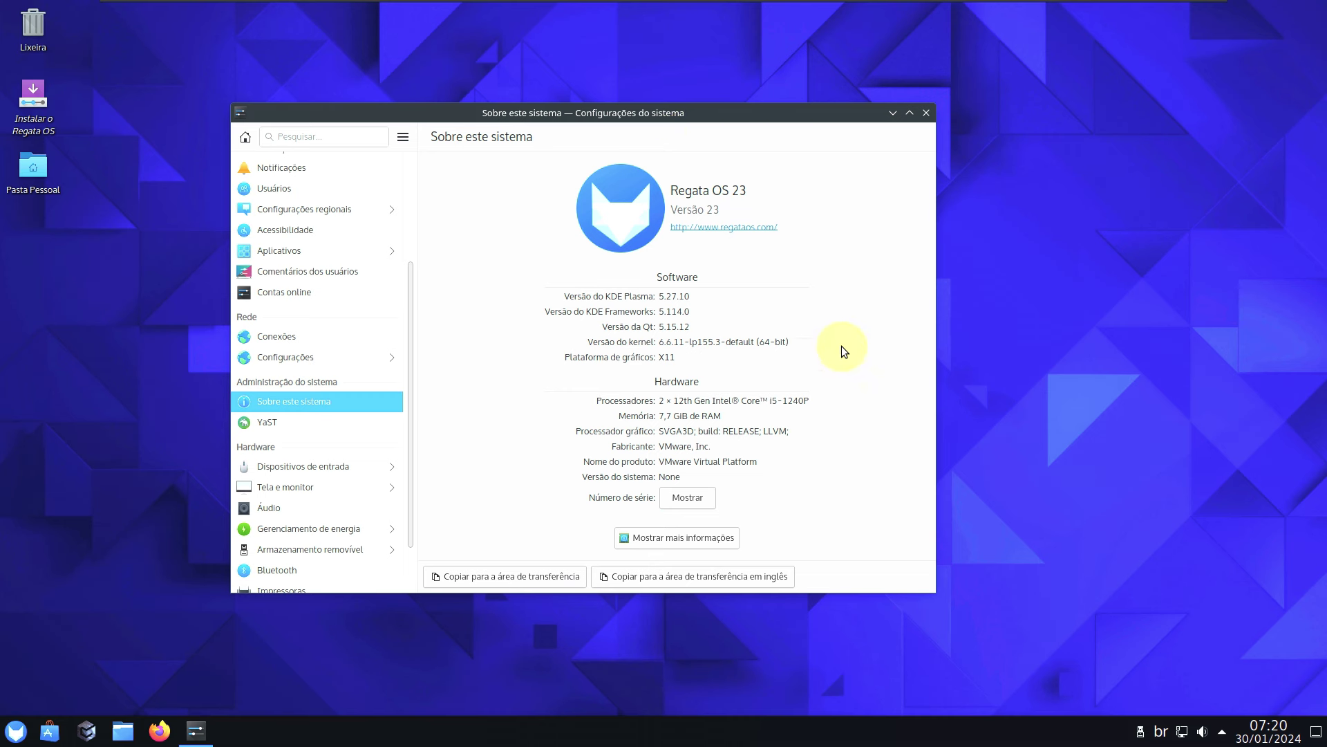
pyautogui.click(318, 339)
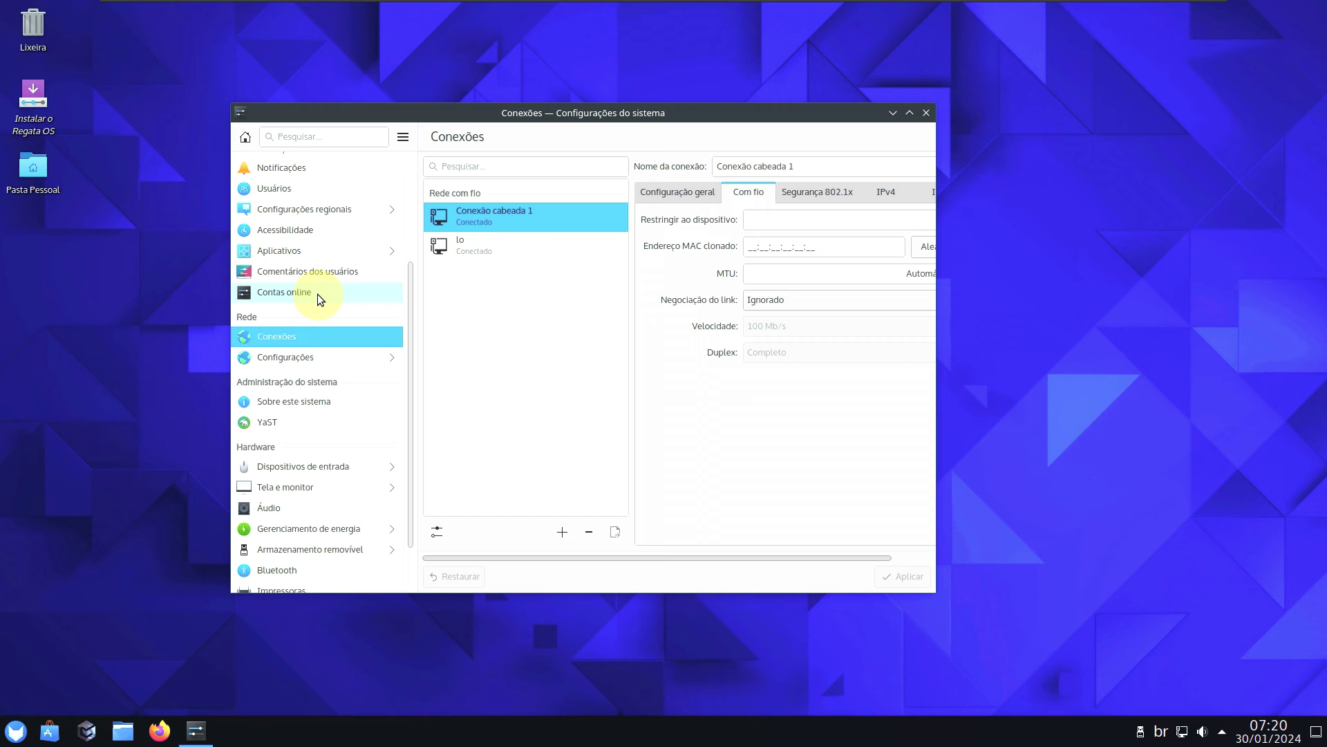
pyautogui.click(318, 294)
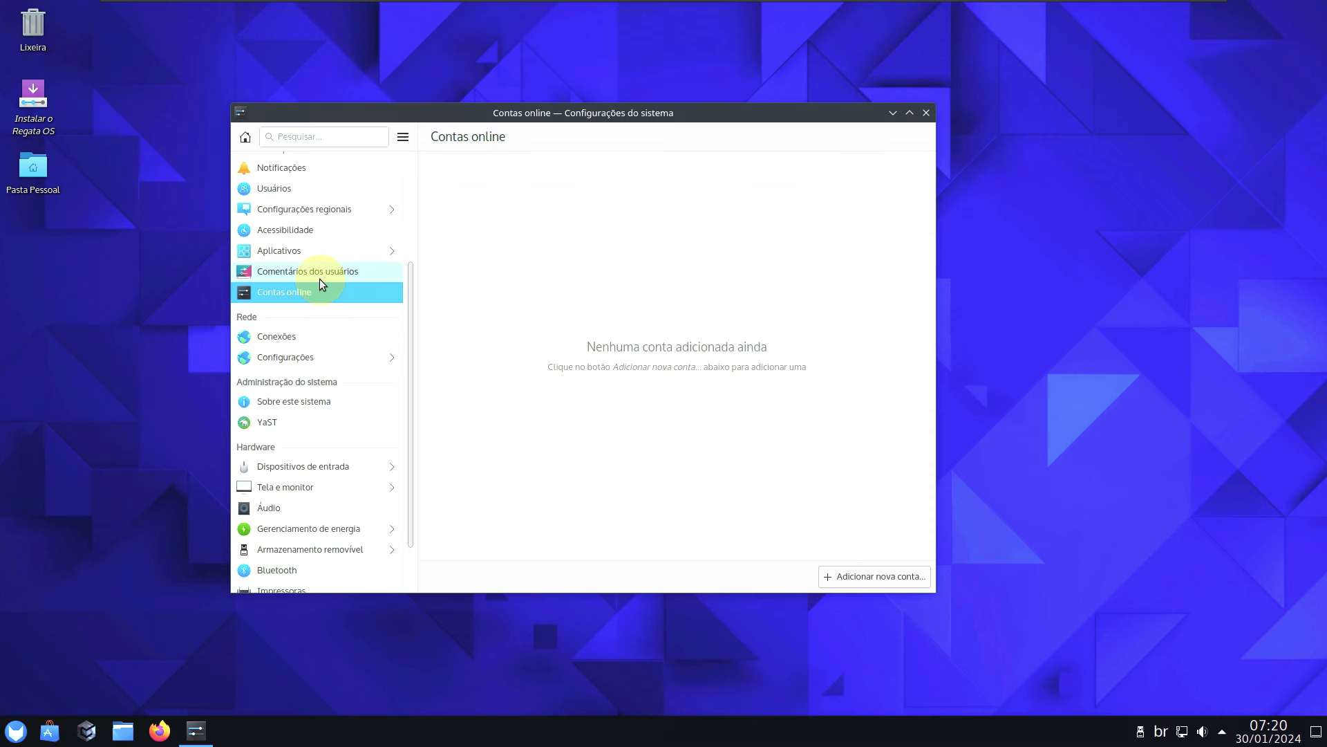
pyautogui.click(320, 273)
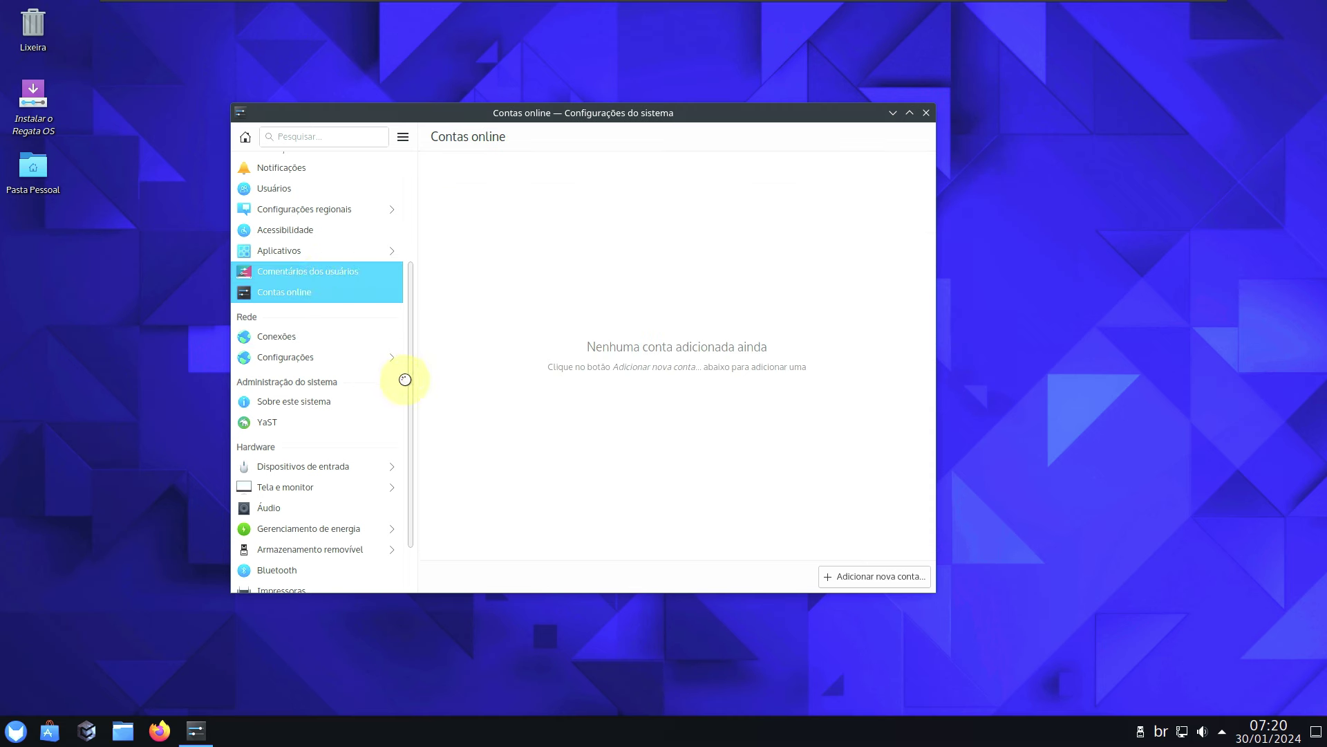
# - Look through the Aplicativos file associations, Acessibilidade and Configurações regionais settings, returning to the category list
pyautogui.moveTo(408, 379); pyautogui.dragTo(412, 247)
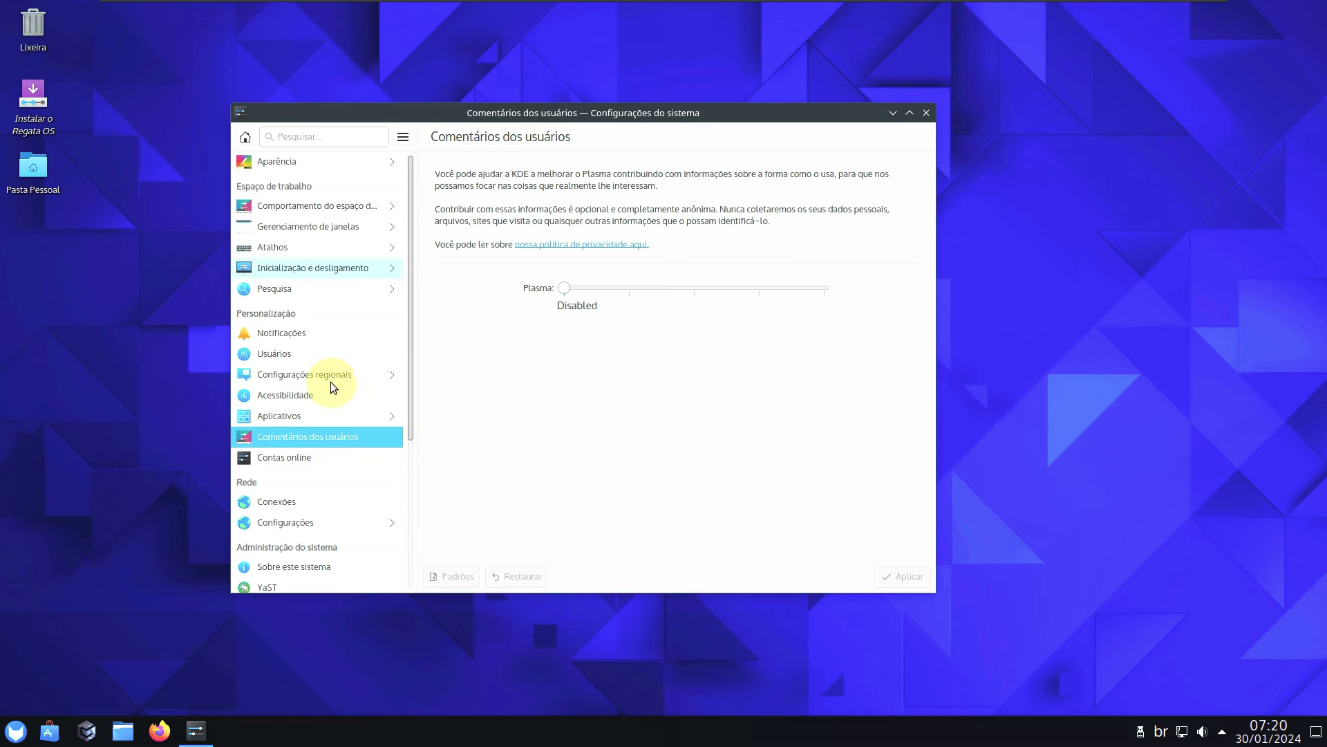
pyautogui.click(309, 415)
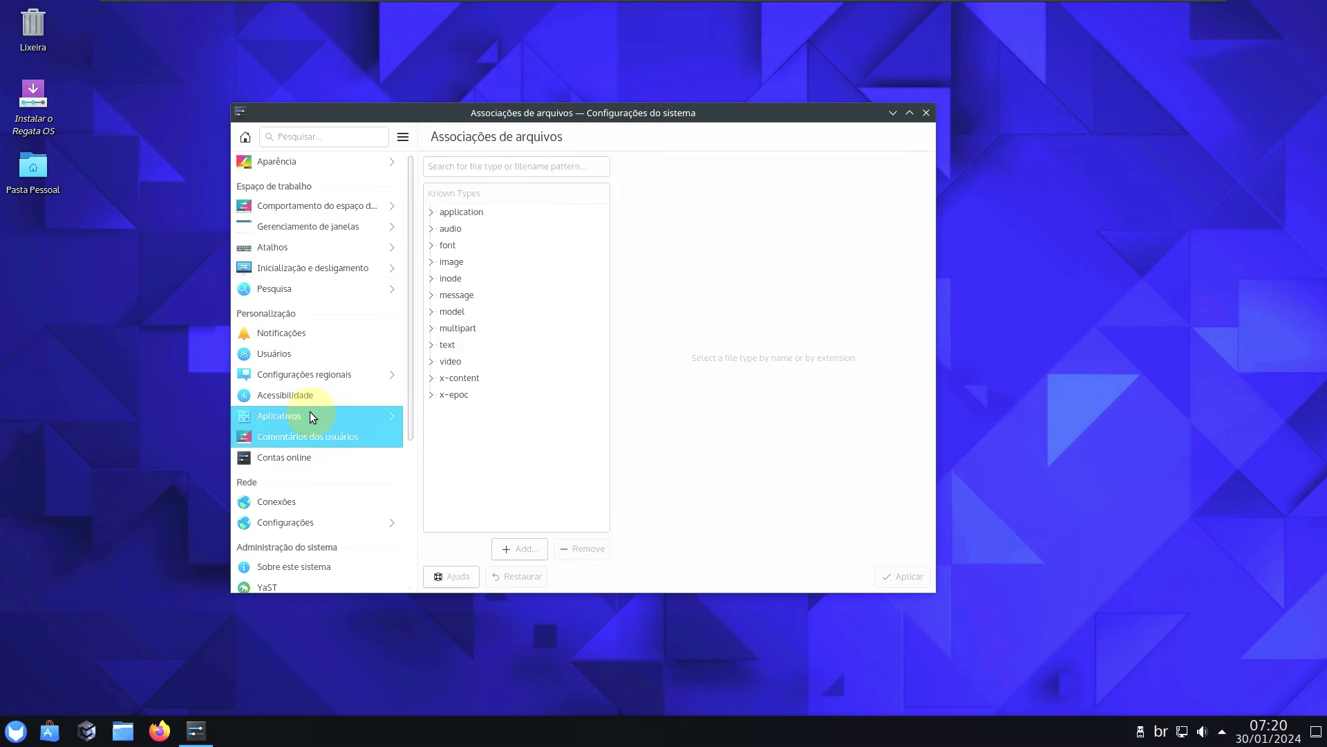
pyautogui.click(262, 138)
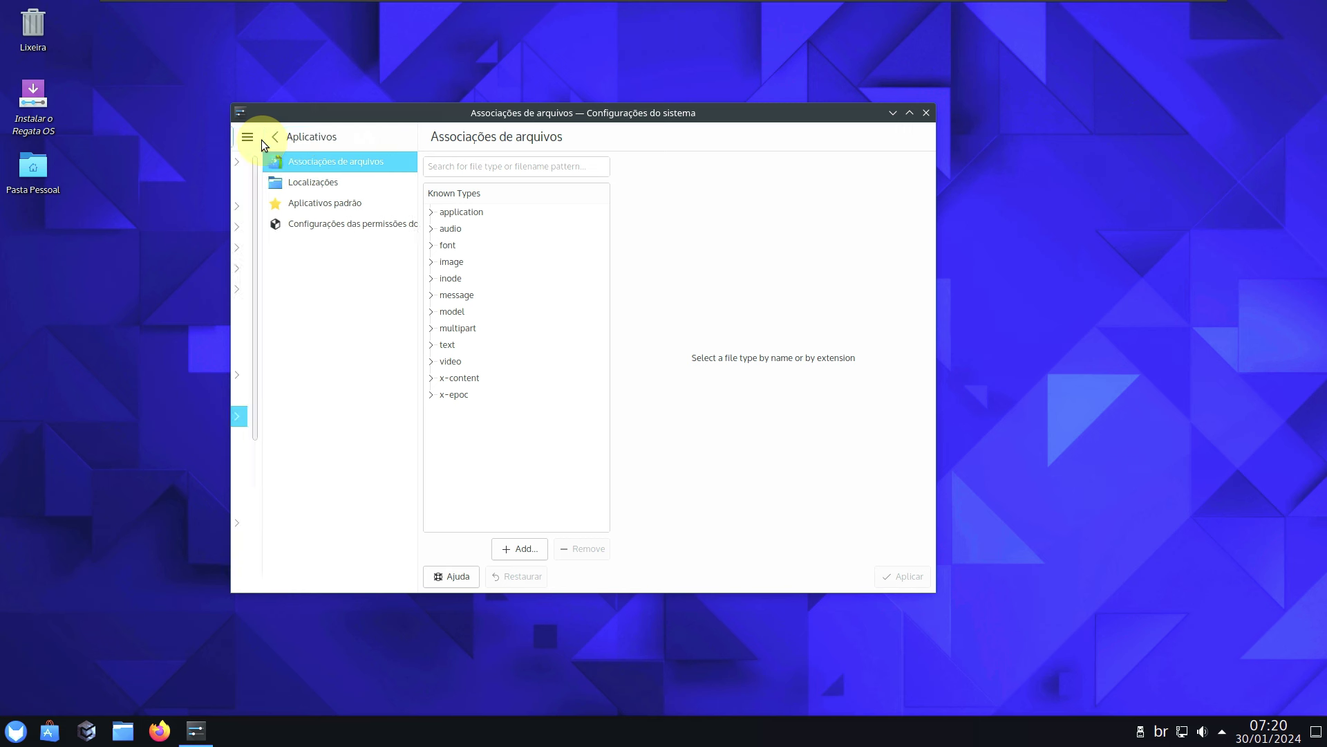
pyautogui.click(280, 399)
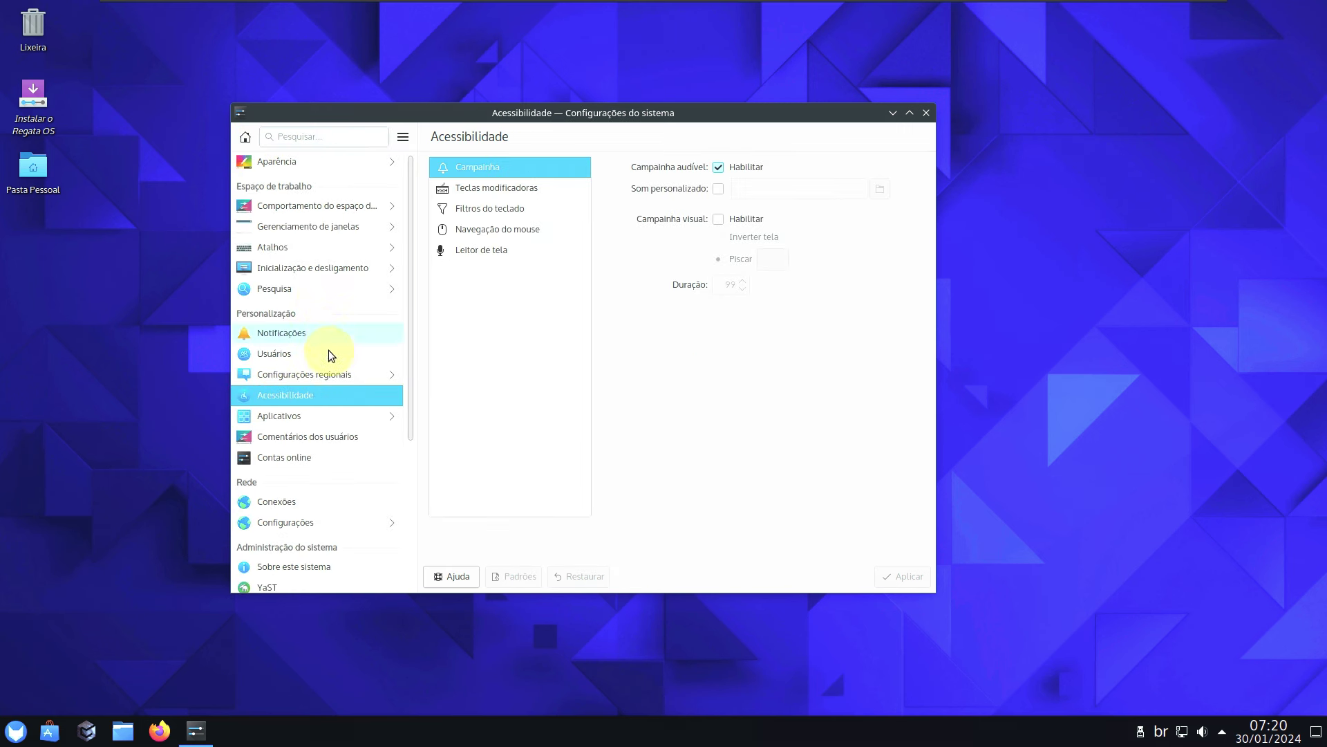
pyautogui.click(329, 375)
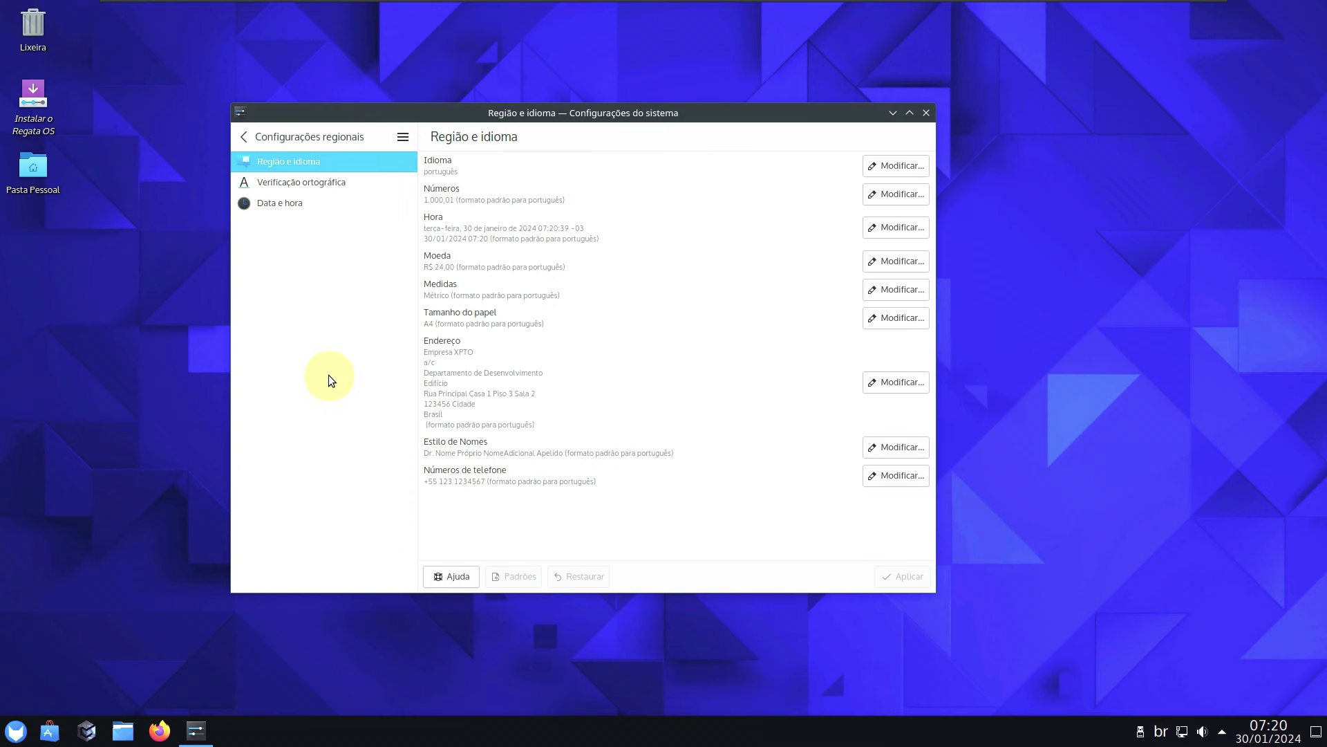
pyautogui.click(275, 135)
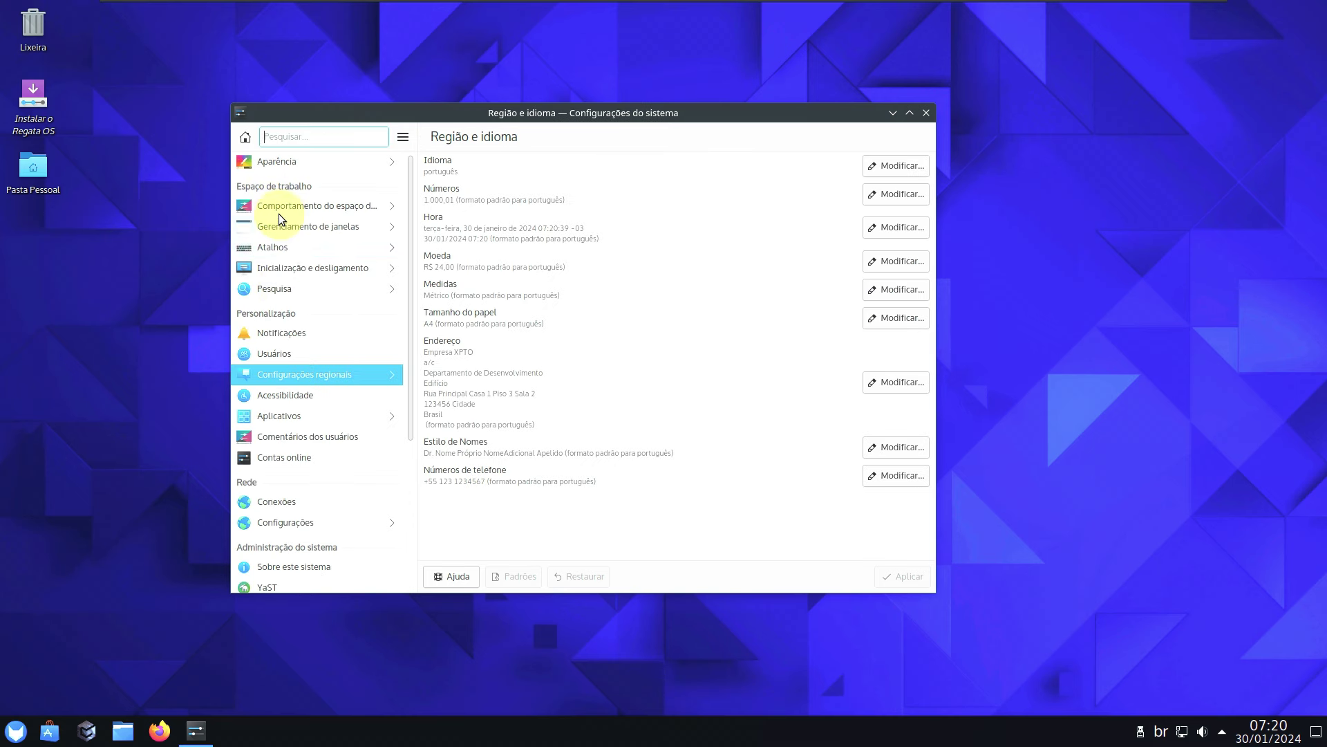
# - View the Usuários, Notificações and Pesquisa settings, returning to the category list
pyautogui.click(288, 354)
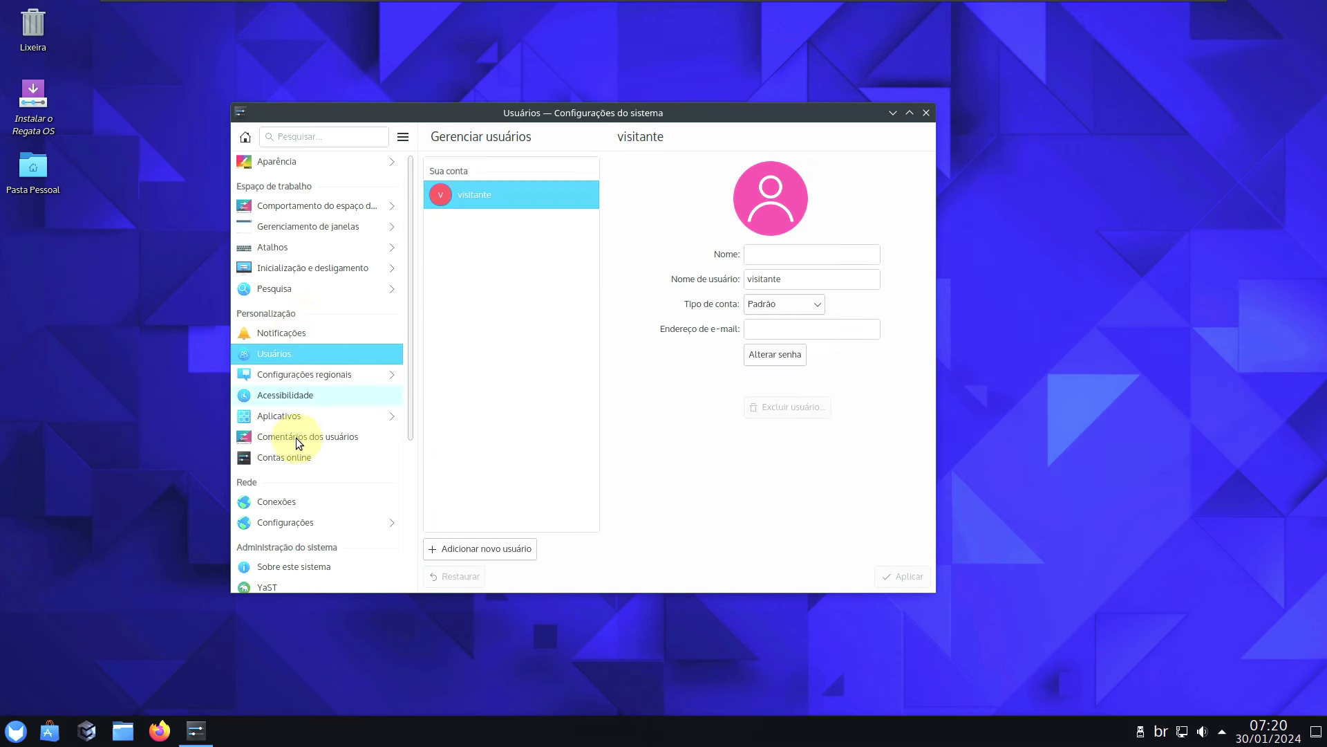
pyautogui.click(300, 336)
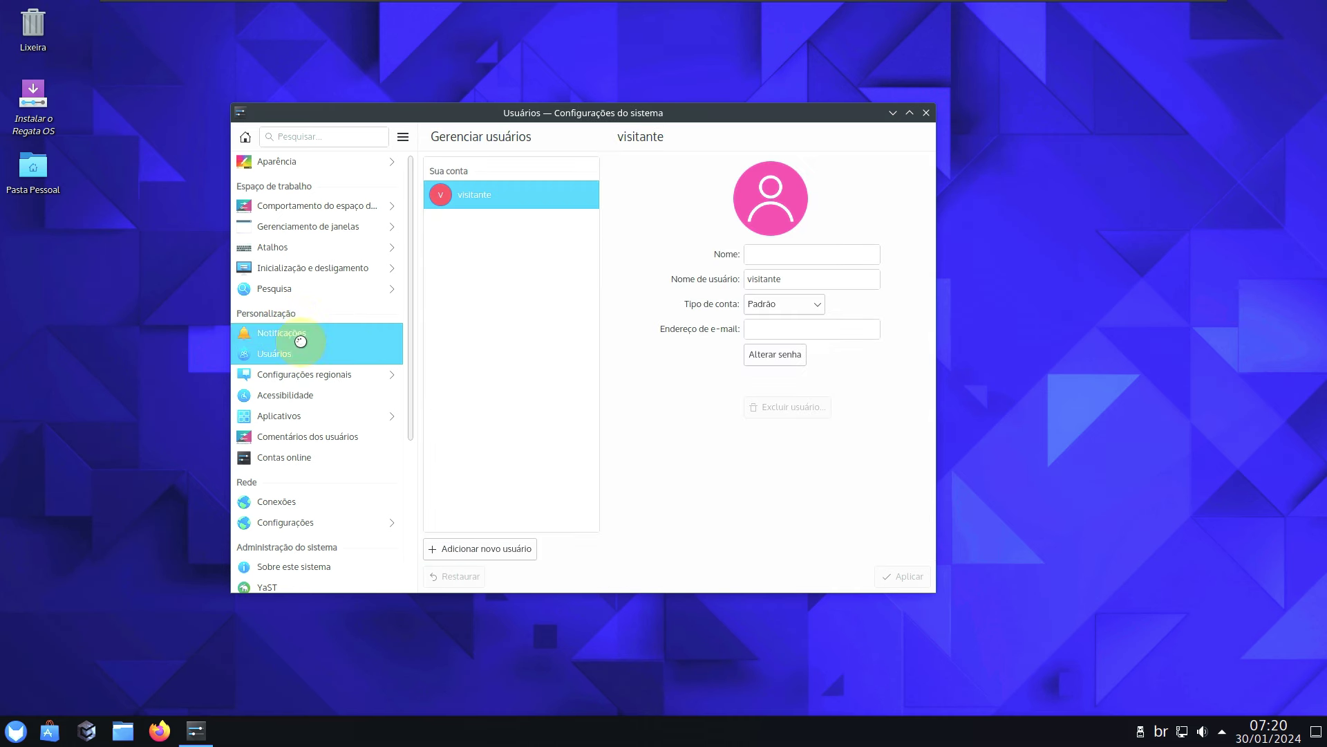
pyautogui.click(300, 289)
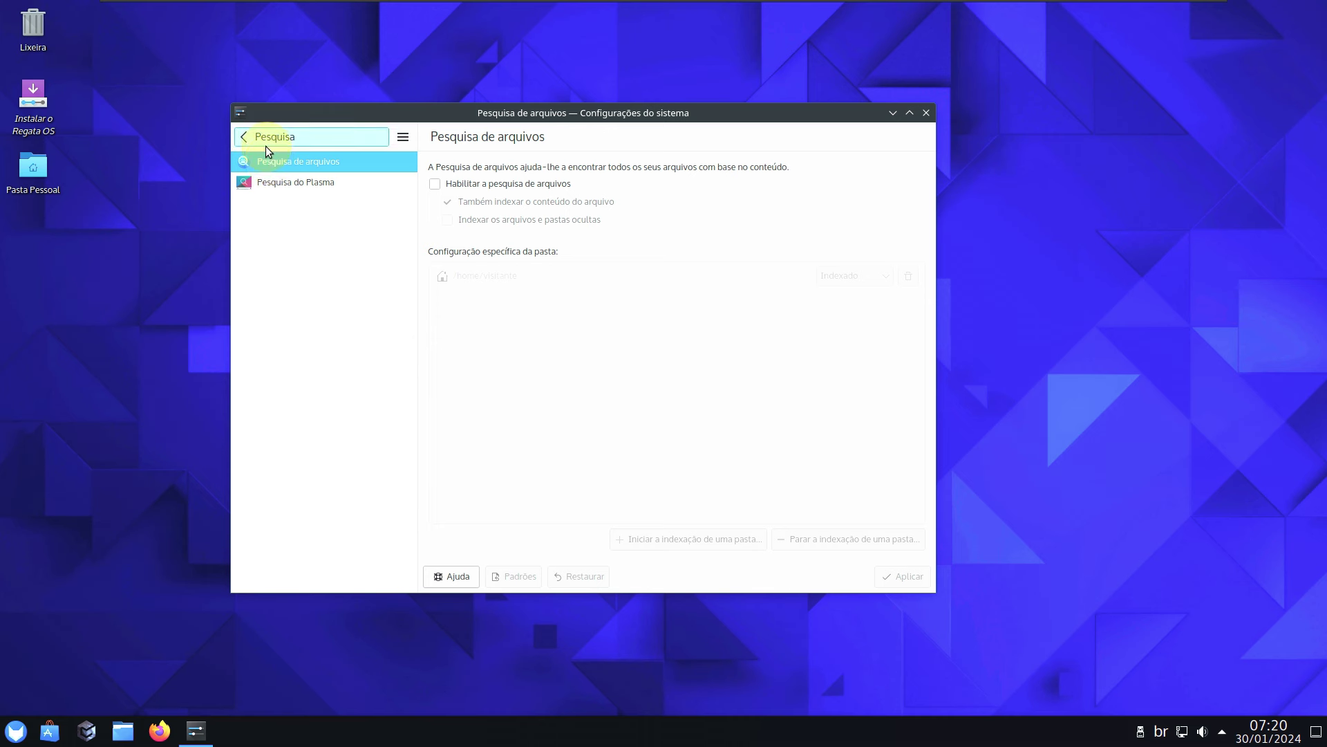
pyautogui.click(265, 142)
# - Look through the Inicialização e desligamento settings: Tela de autenticação, Iniciar automaticamente, Serviços de segundo plano and Sessão da área de trabalho, returning to the category list
pyautogui.click(285, 267)
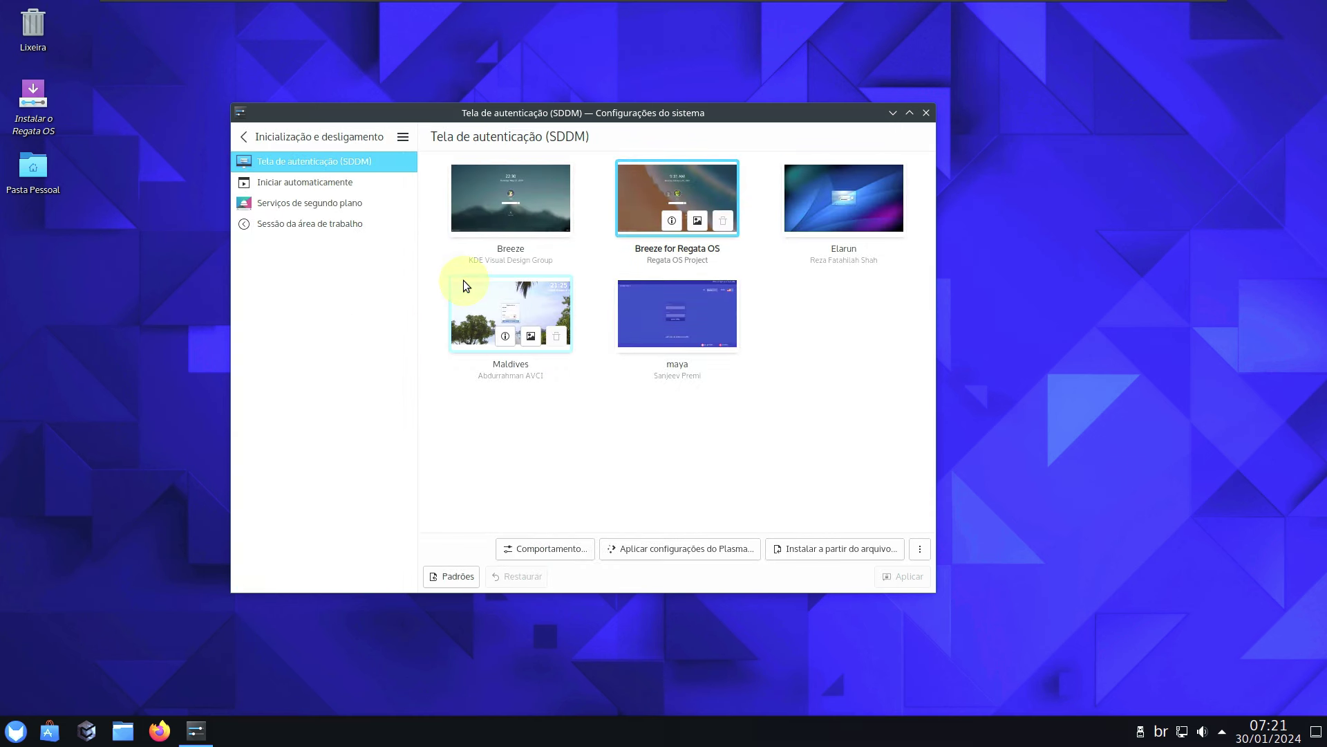
pyautogui.click(361, 190)
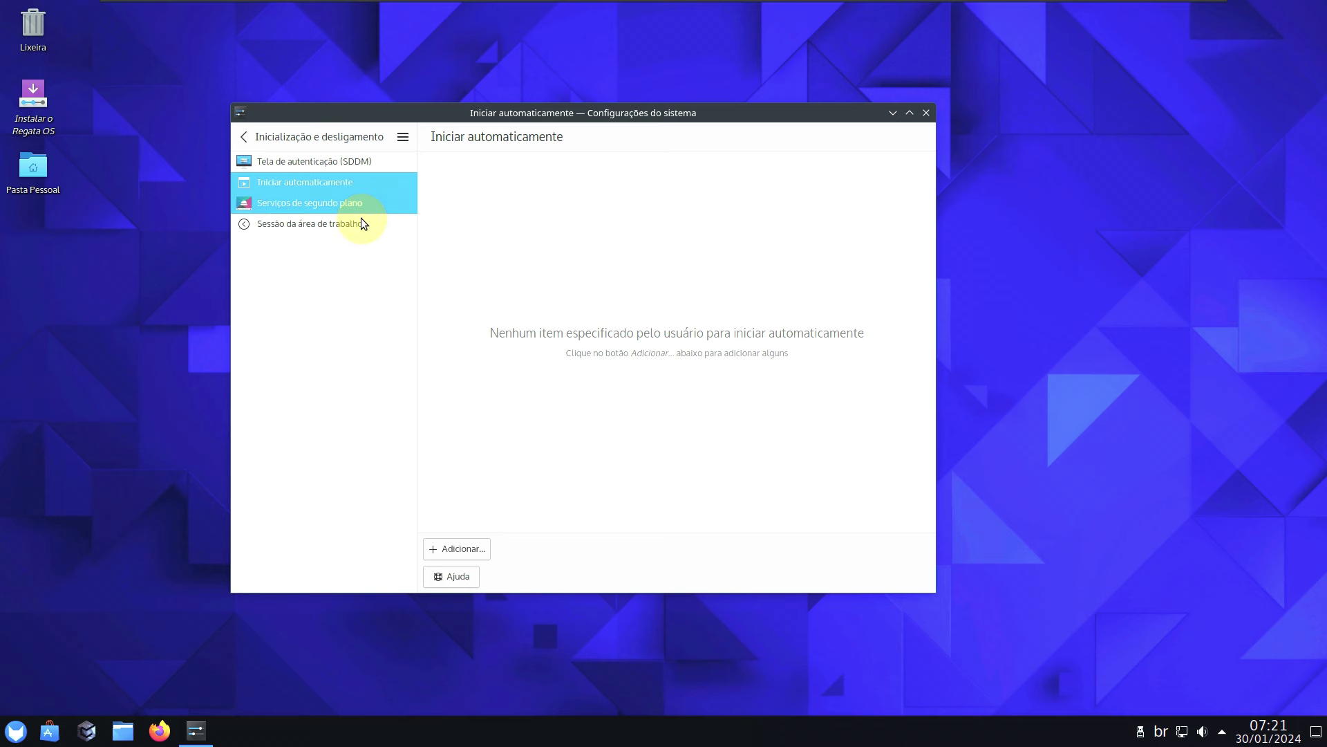
pyautogui.click(360, 221)
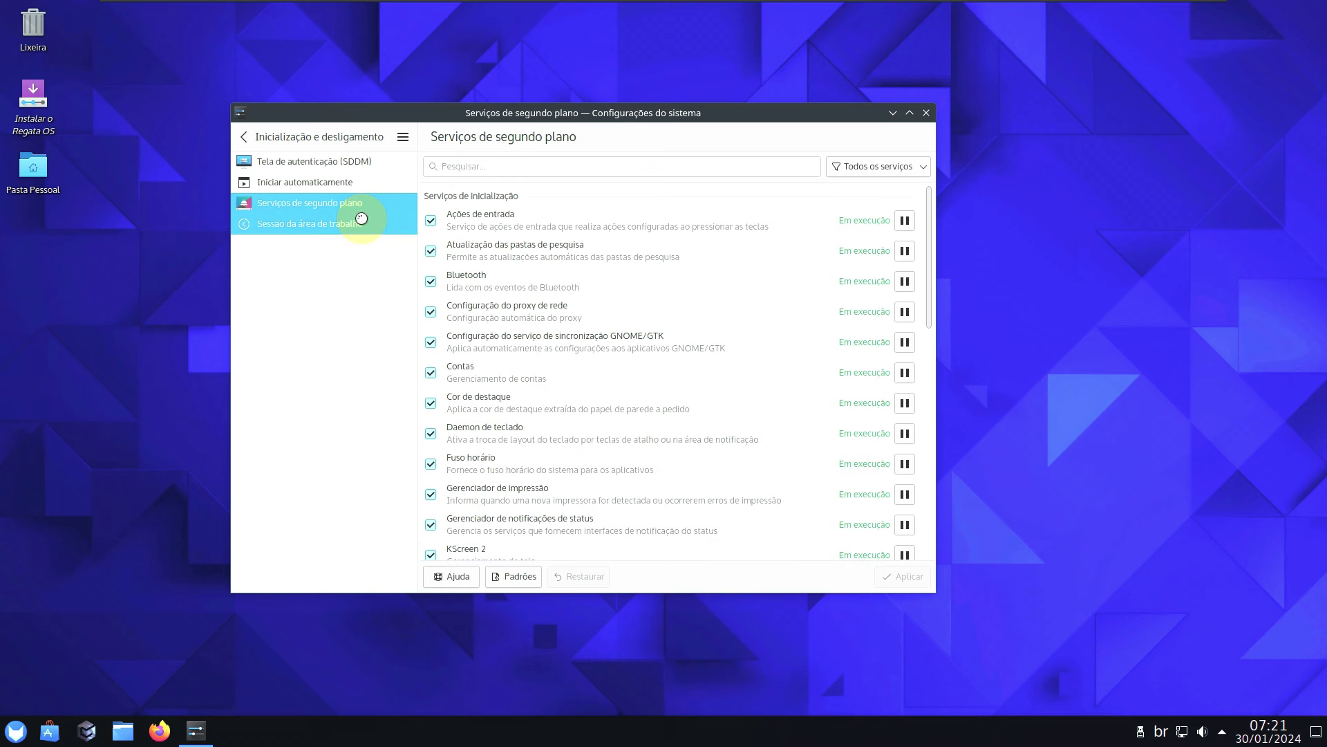
pyautogui.click(308, 134)
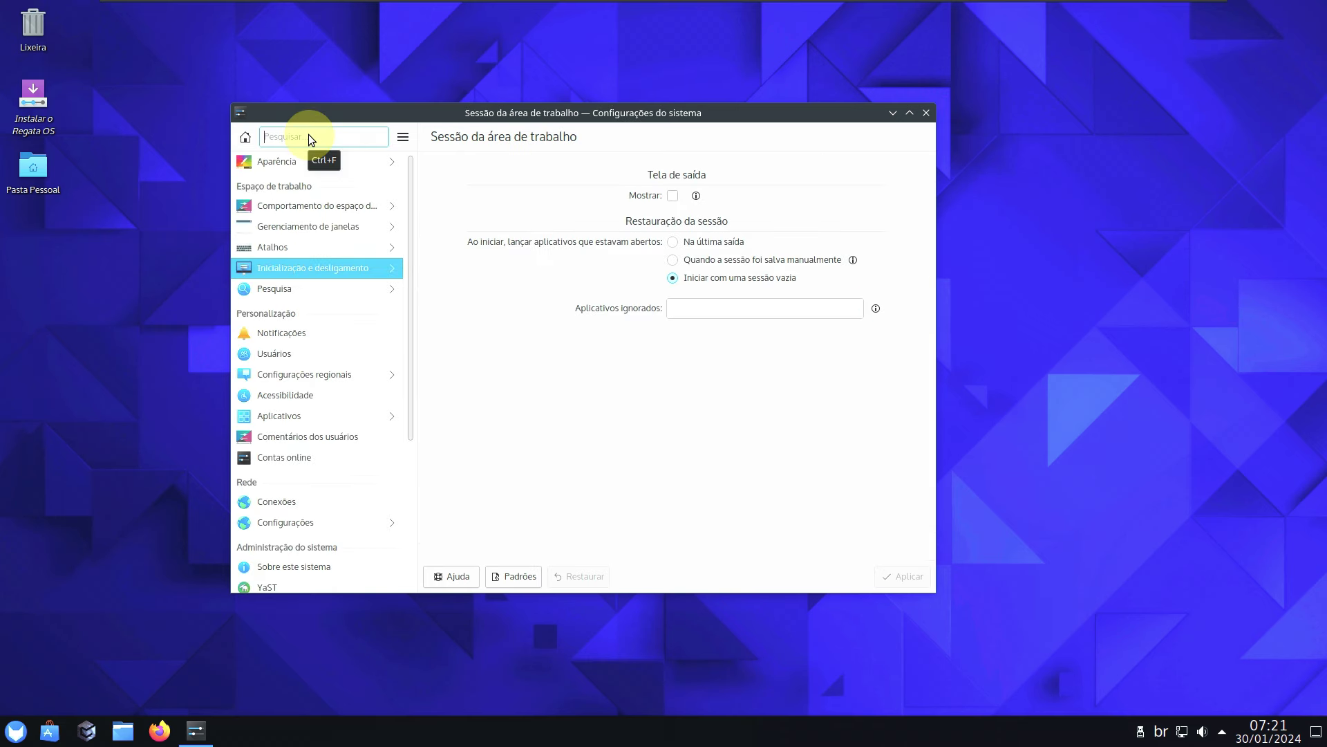
# - View the Atalhos, Gerenciamento de janelas and Comportamento do espaço de trabalho settings, returning to the category list
pyautogui.click(307, 243)
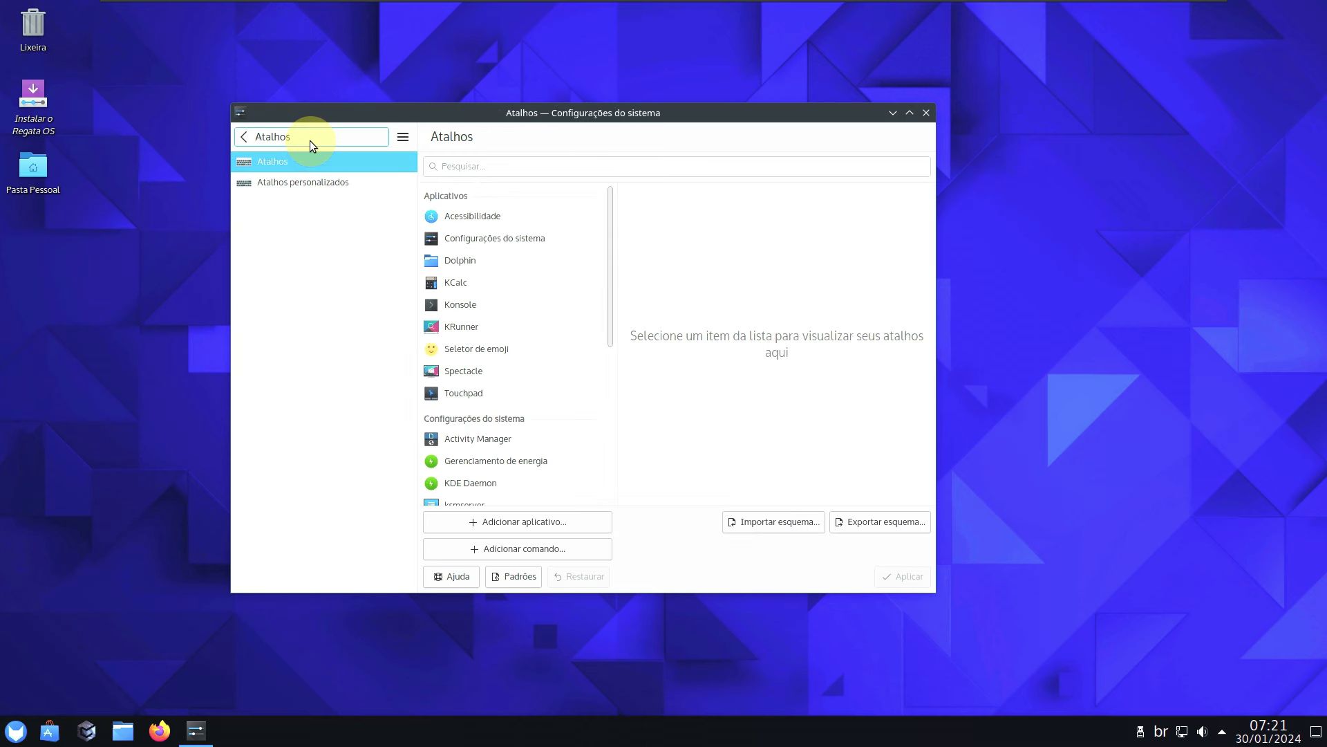
pyautogui.click(310, 140)
pyautogui.click(302, 229)
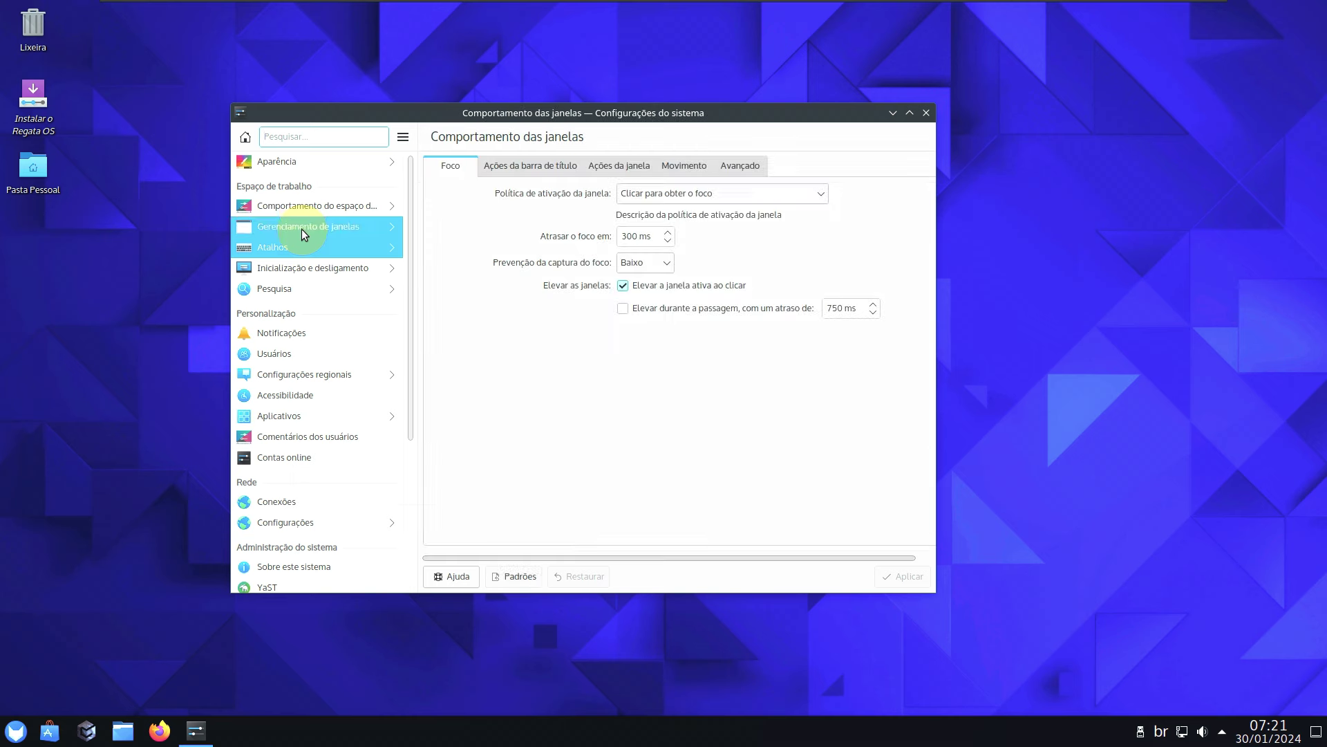
pyautogui.click(290, 137)
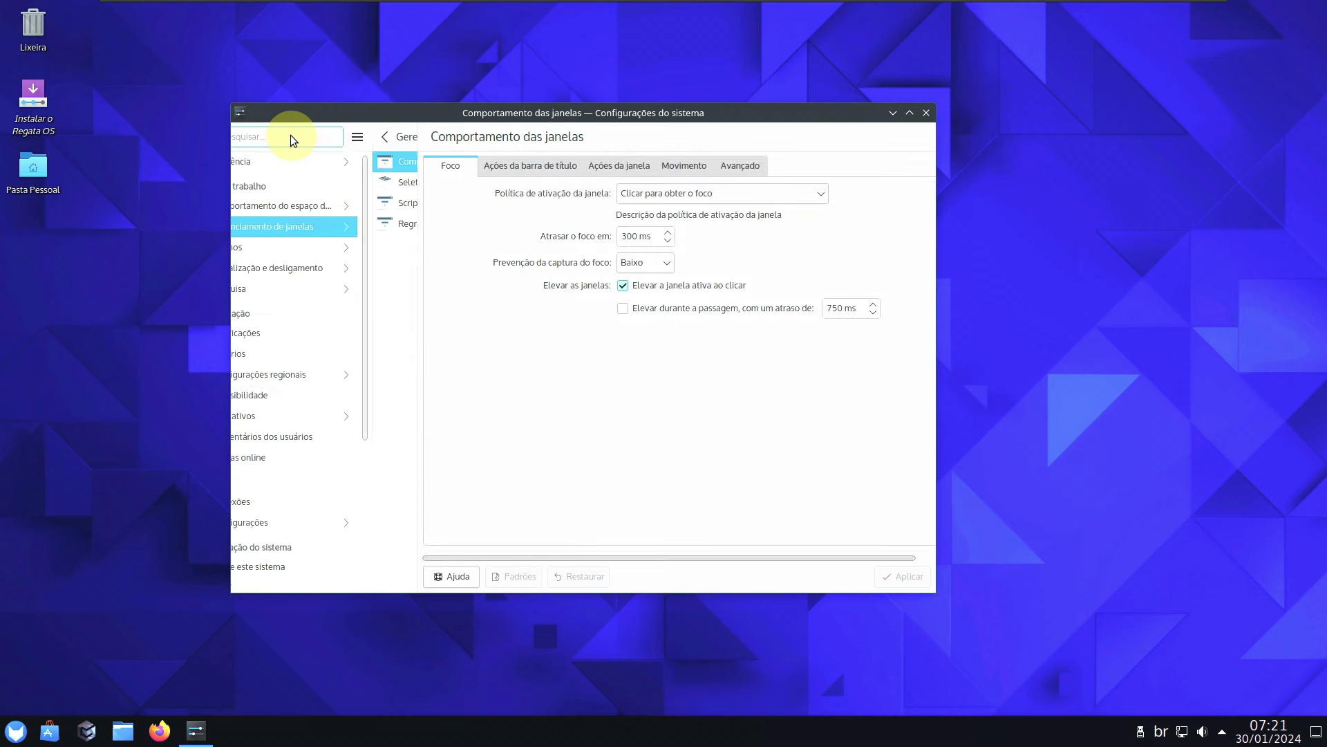
pyautogui.click(290, 202)
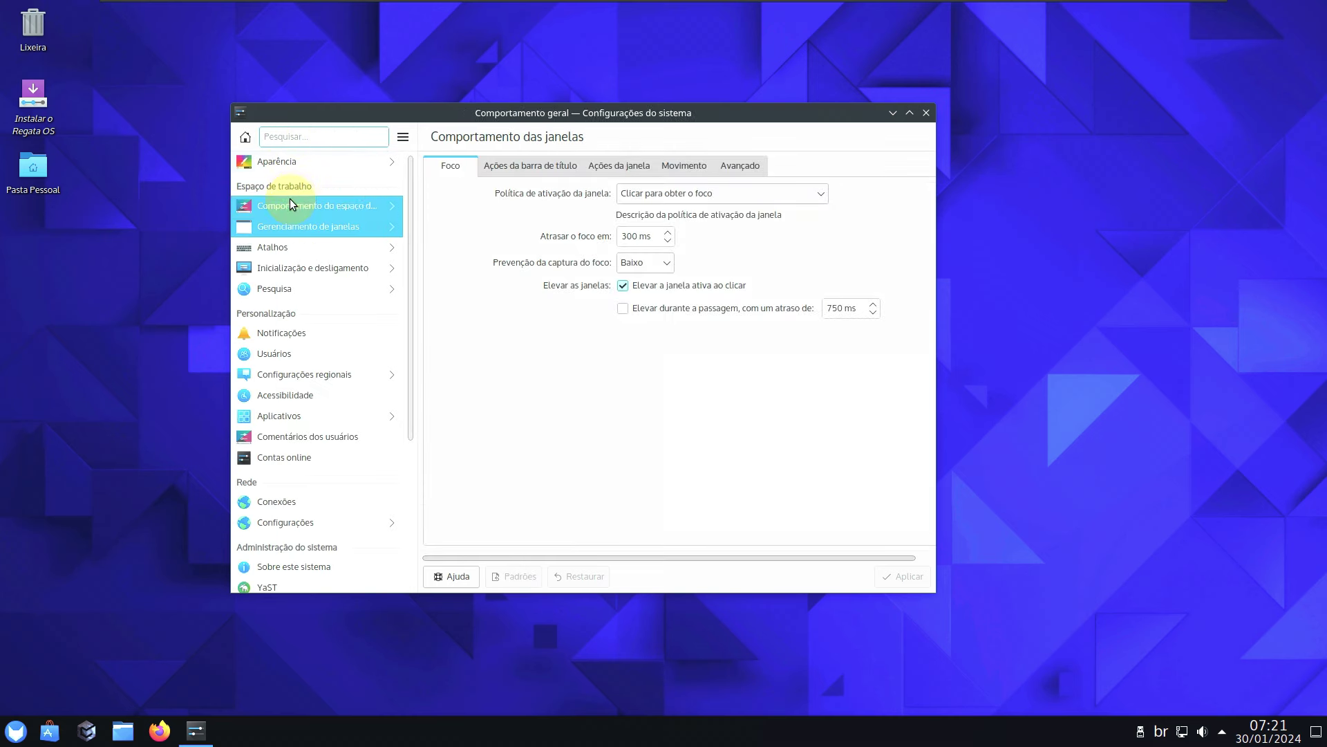
pyautogui.click(264, 136)
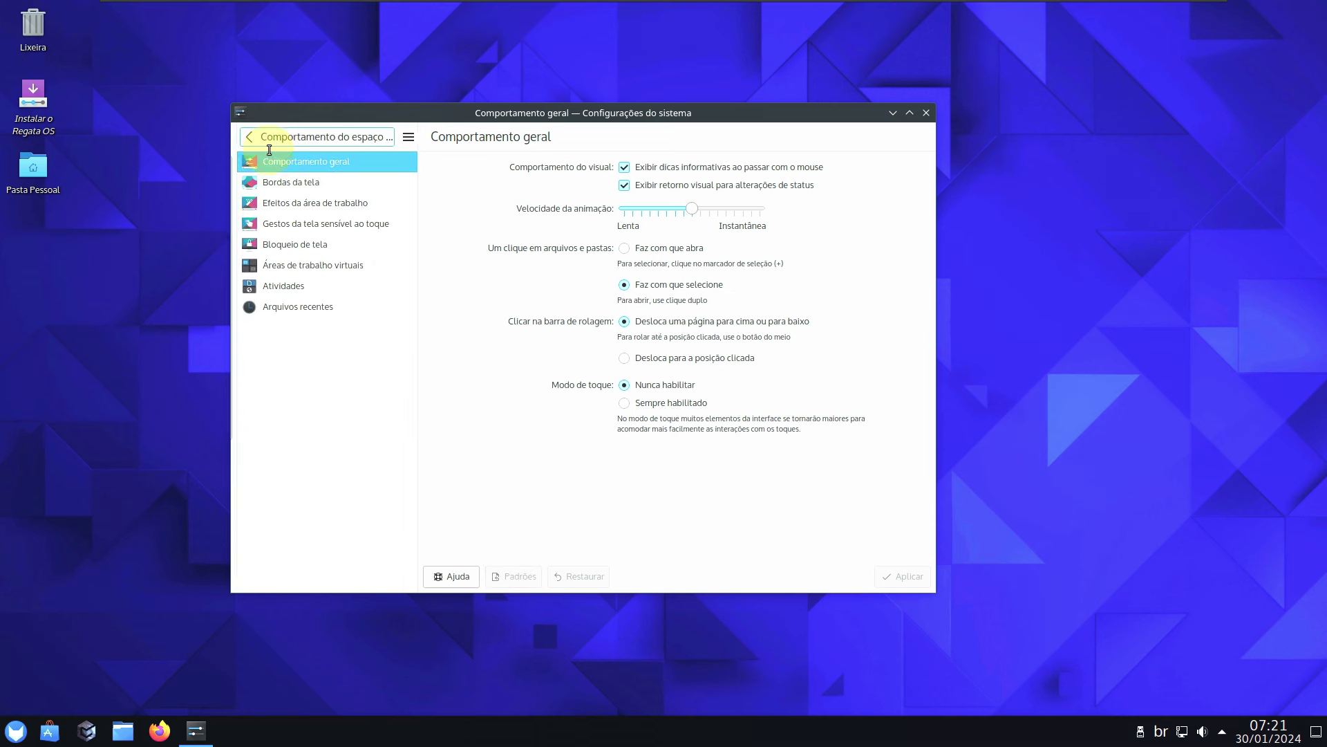
# - Look through the Aparência settings, including Tema global, Tela de apresentação and Fontes, and close the system settings
pyautogui.click(271, 164)
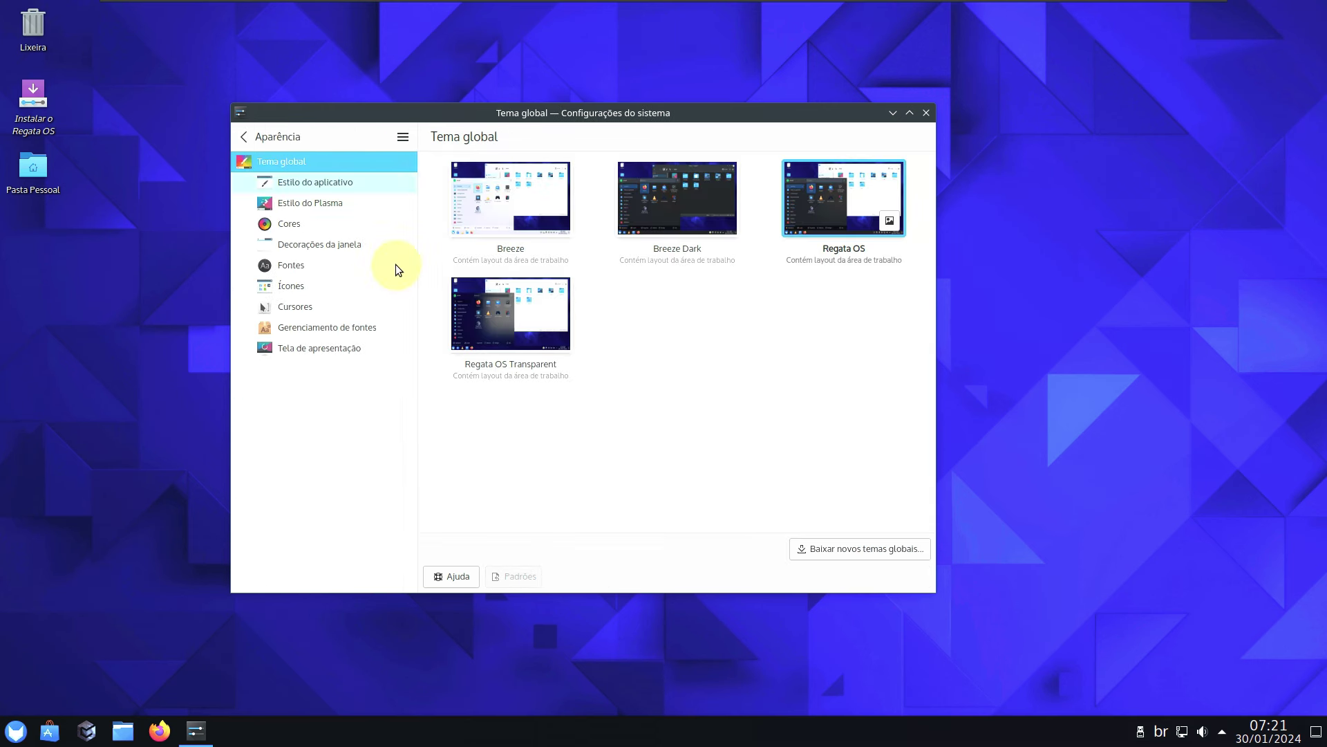
pyautogui.click(332, 344)
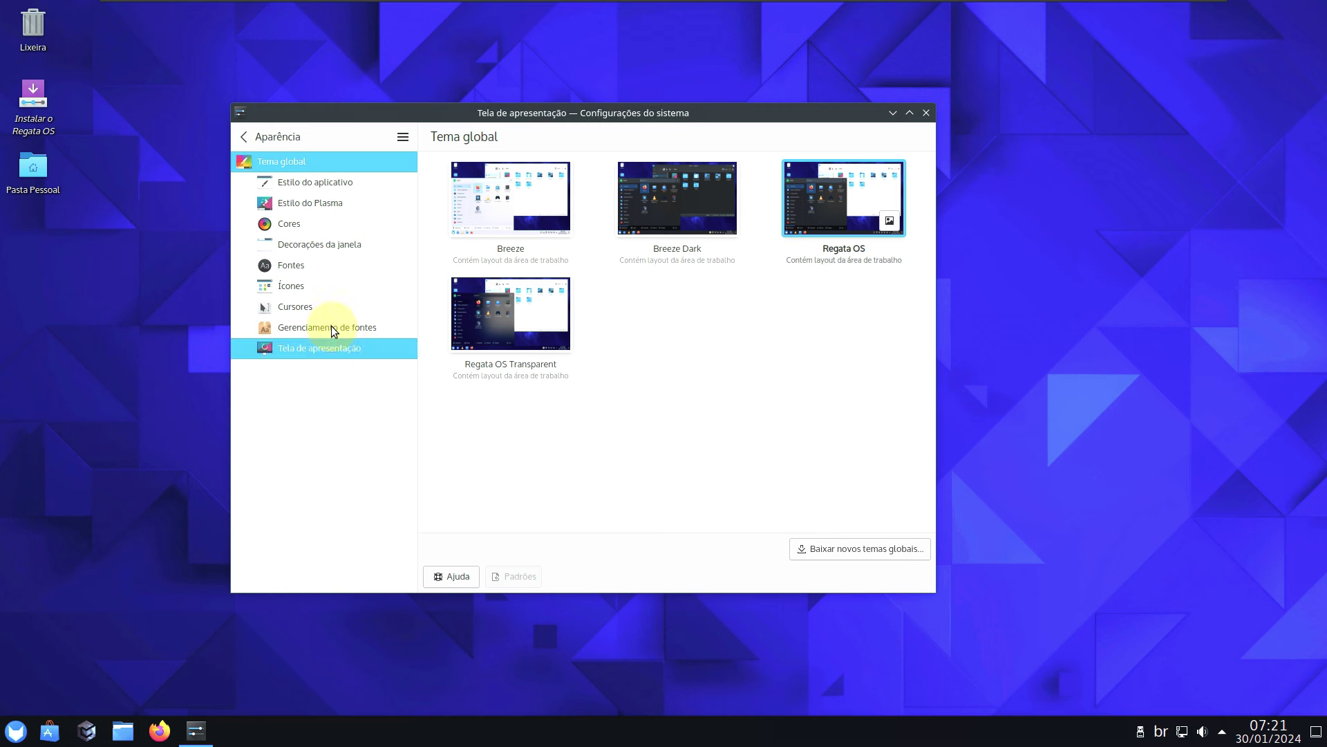
pyautogui.click(330, 261)
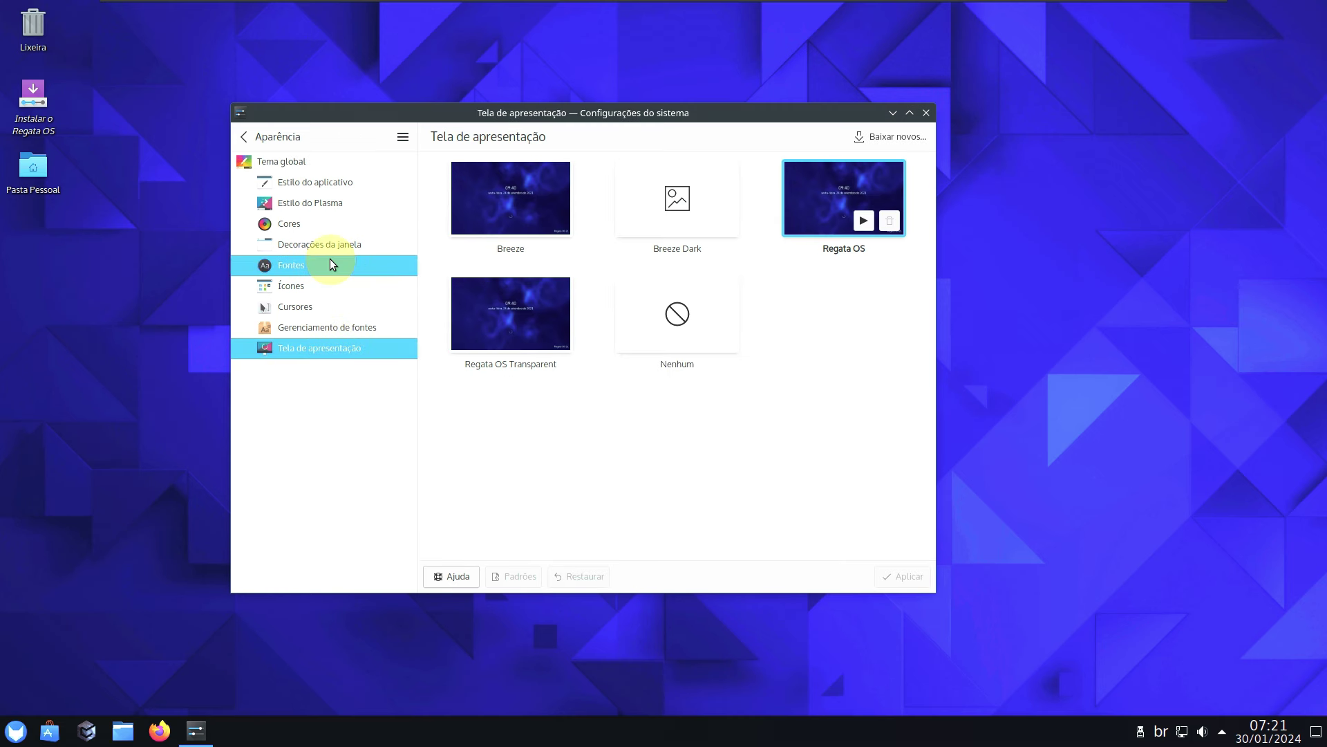
pyautogui.click(926, 114)
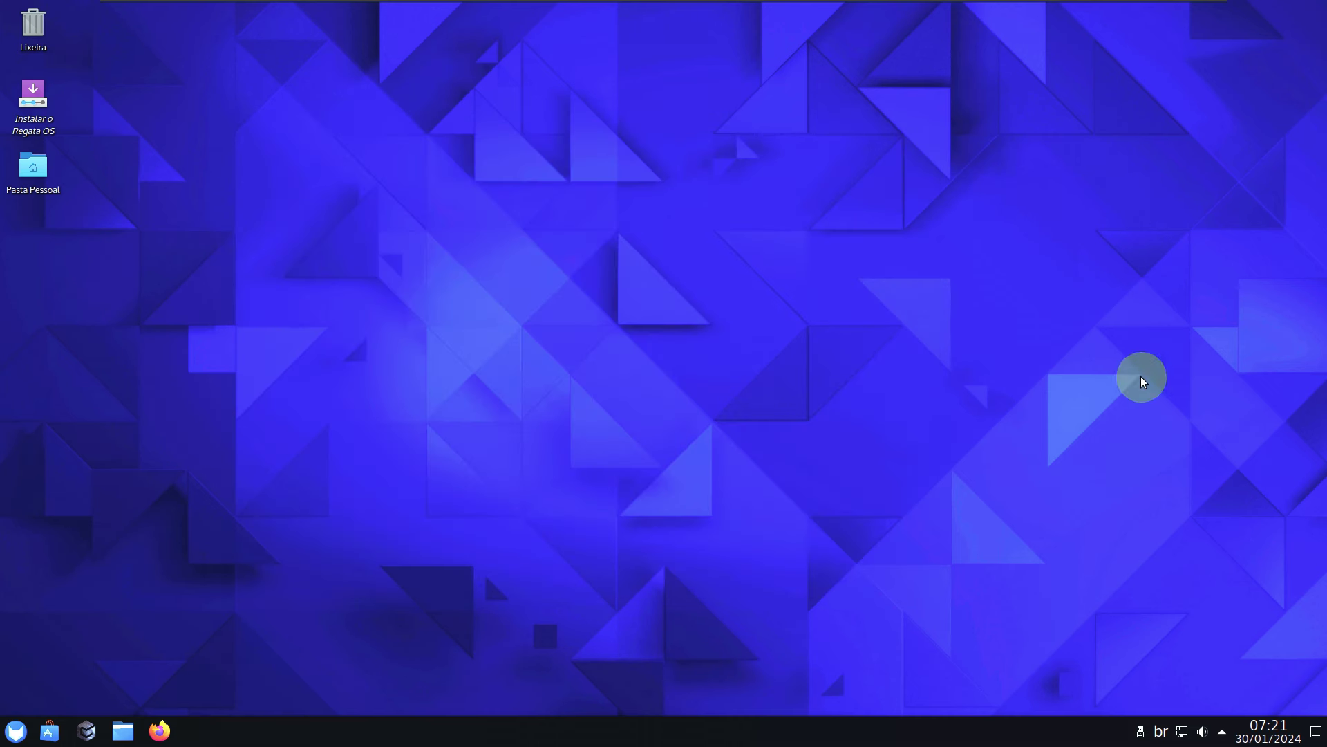
# - Toggle Num Lock and view the desktop calendar, closing it again
pyautogui.press('Num_Lock')
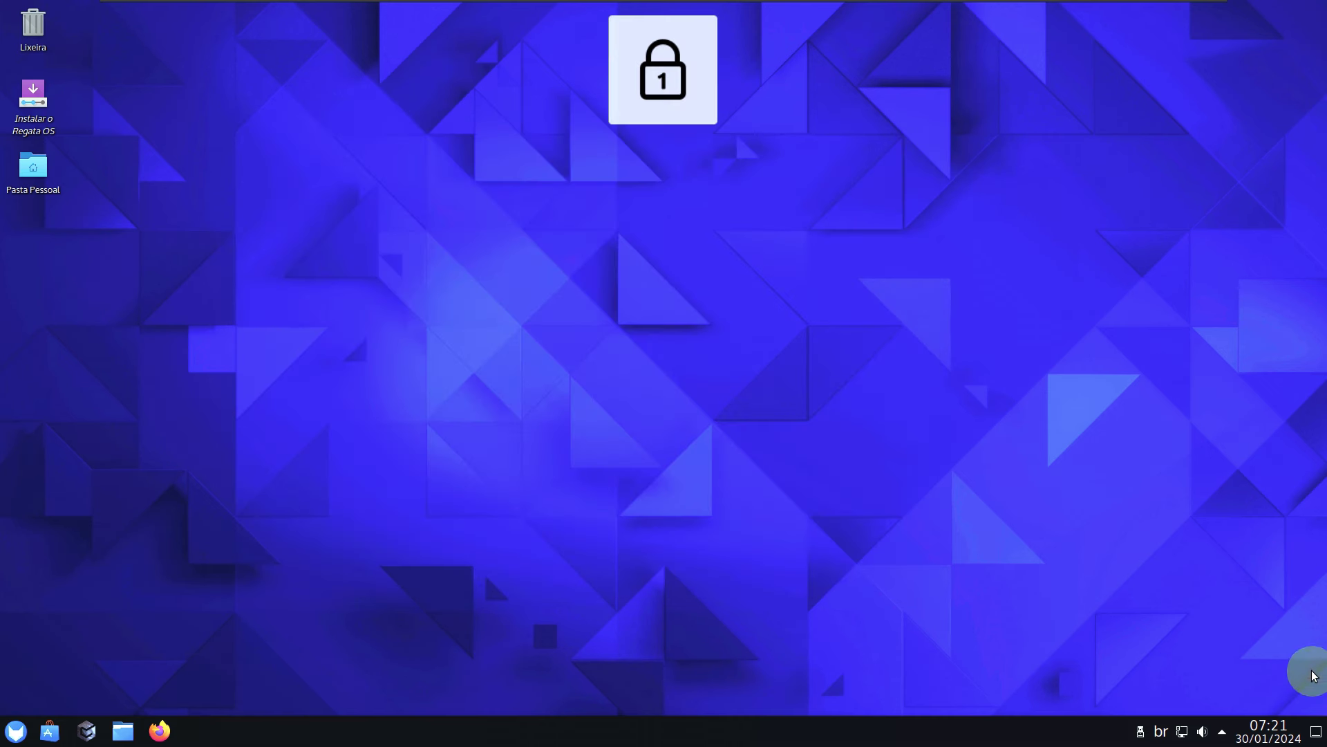
pyautogui.click(1278, 739)
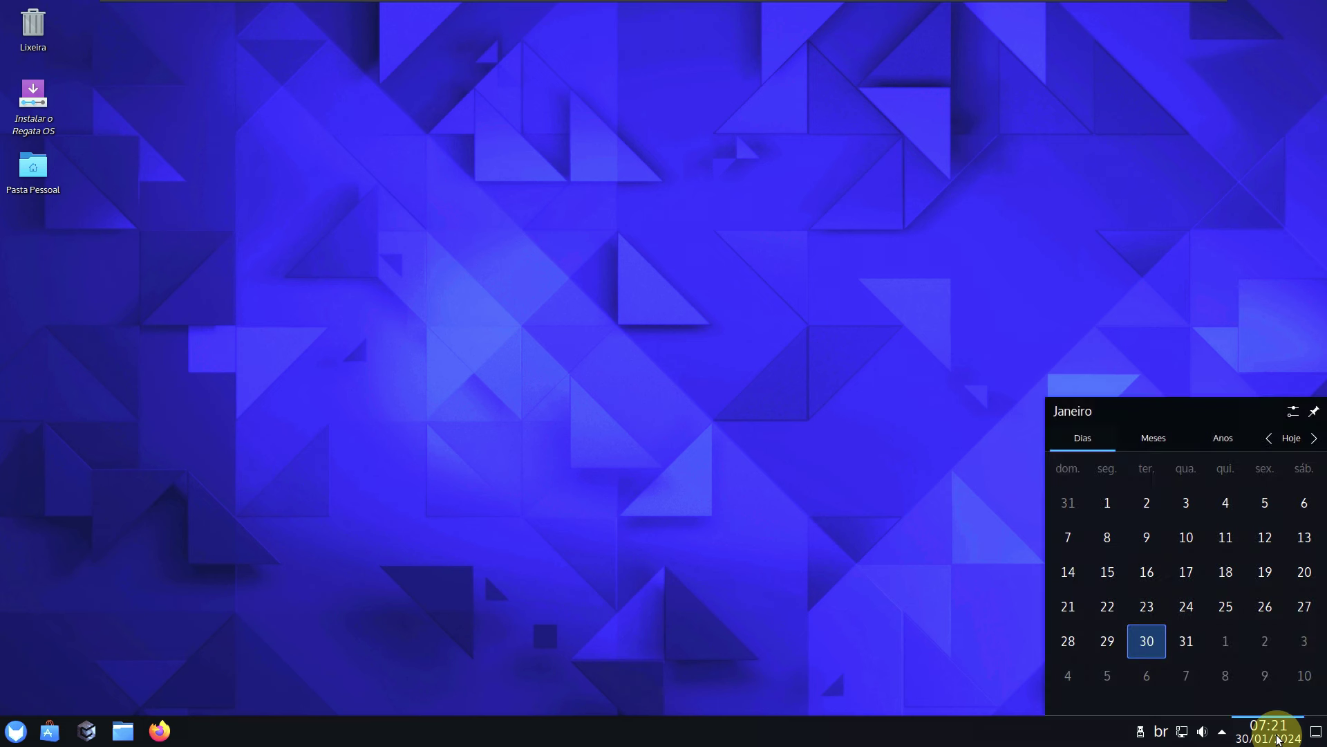
pyautogui.click(1278, 739)
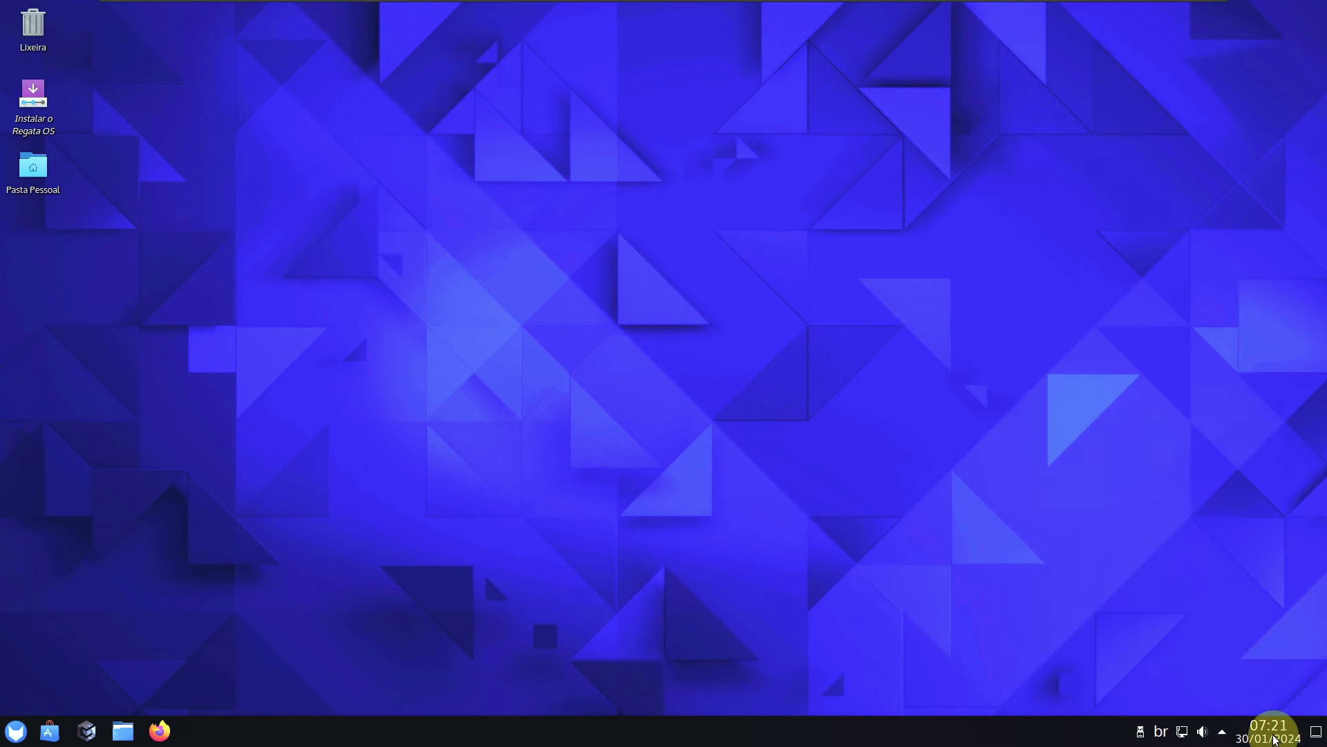
# - Check the audio volume for devices and applications, the Redes connections, and Discos e dispositivos, closing the pop-up when done
pyautogui.click(1203, 731)
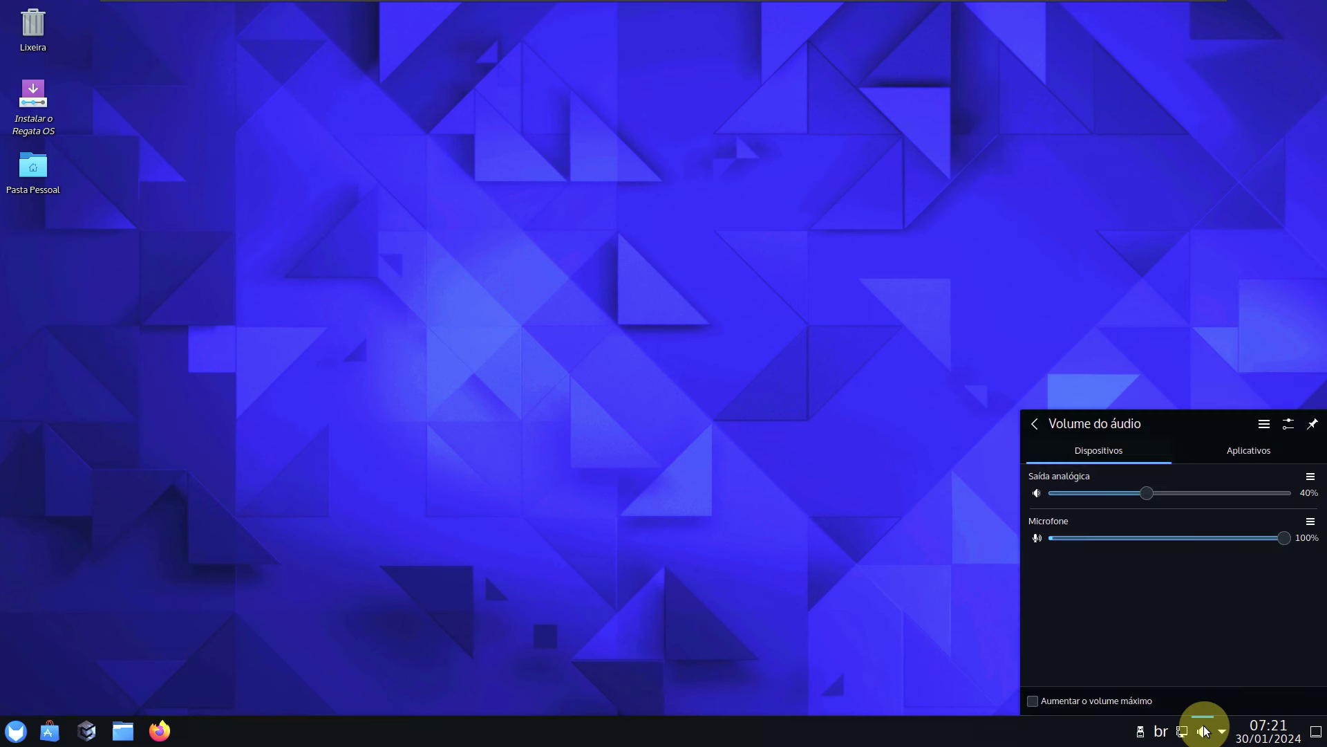
pyautogui.click(1232, 446)
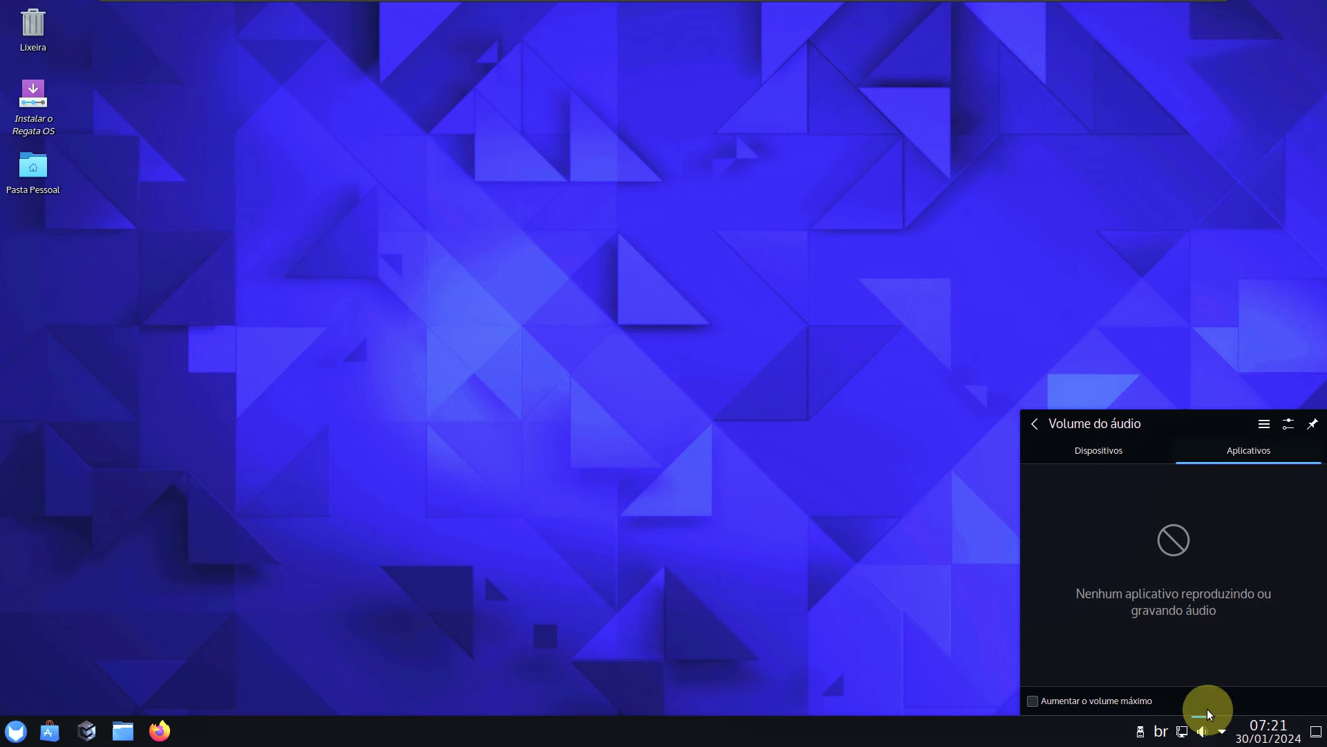
pyautogui.click(1201, 734)
pyautogui.click(1183, 732)
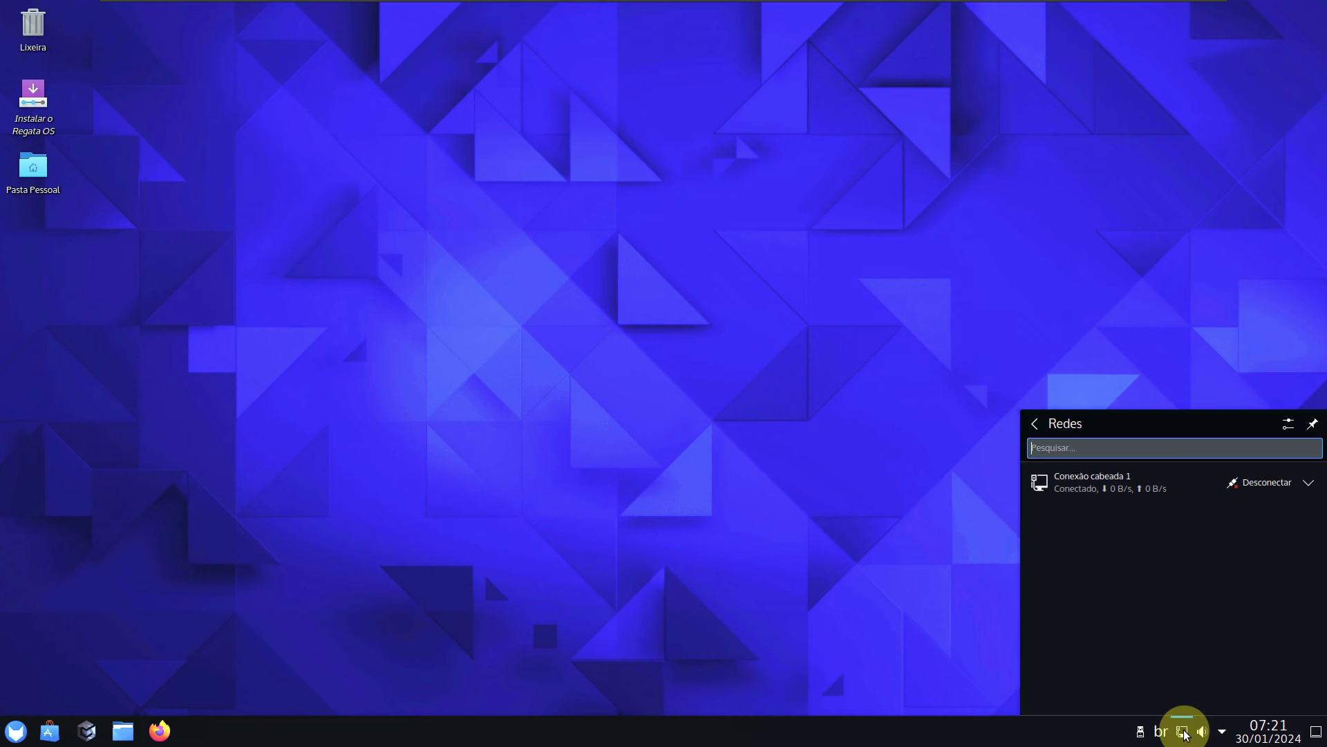
pyautogui.click(1140, 732)
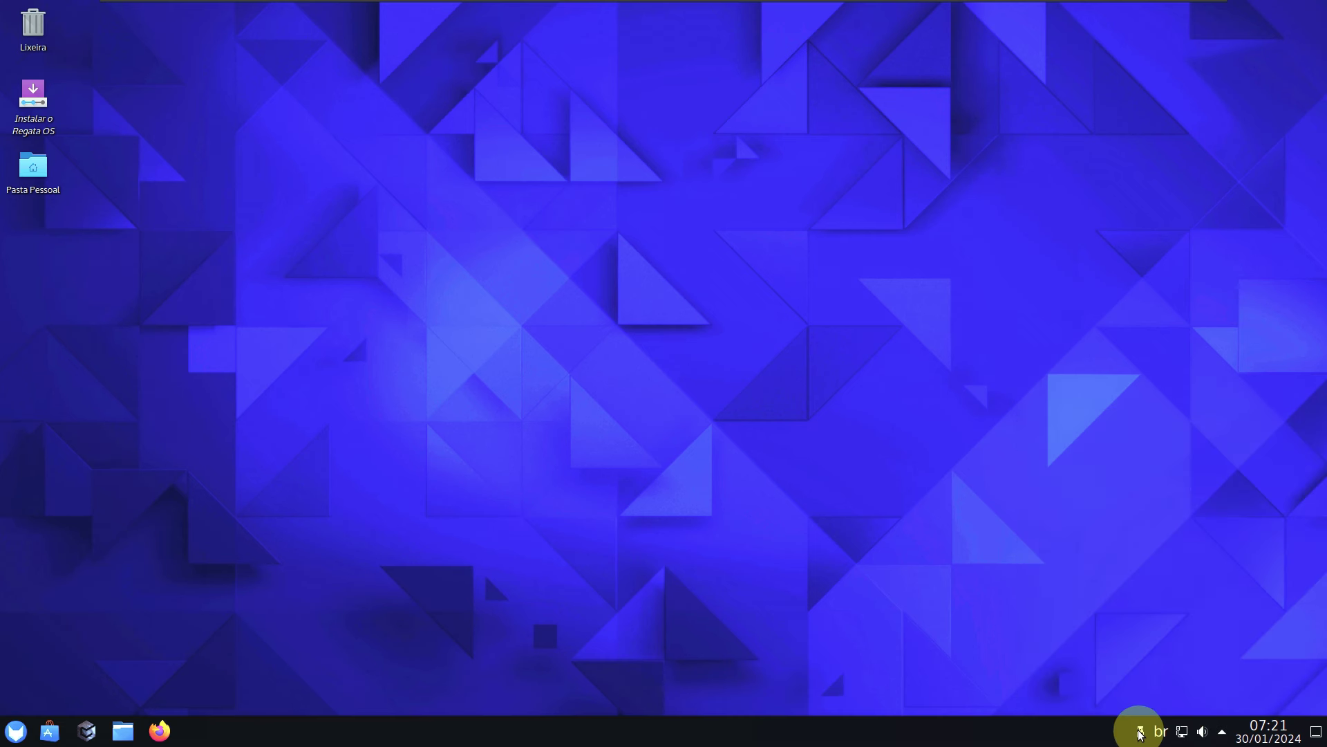
pyautogui.click(1140, 732)
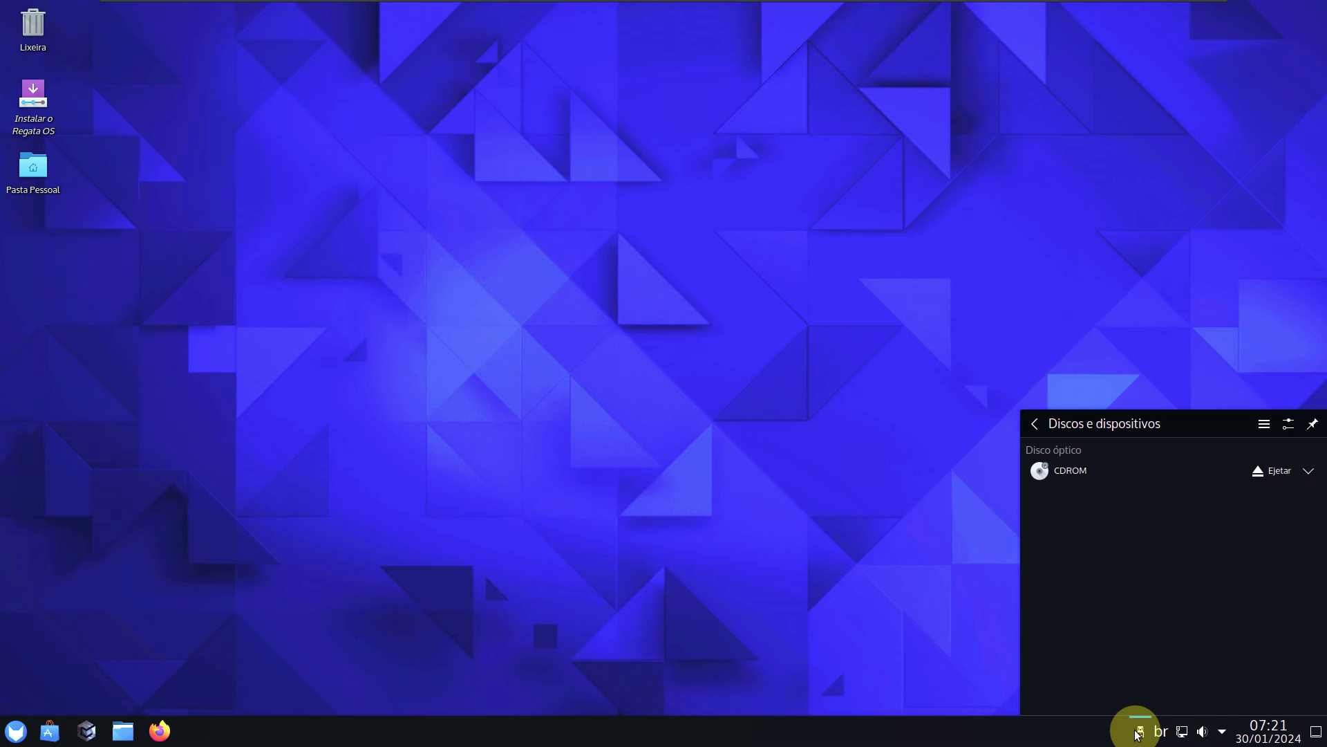
pyautogui.click(599, 264)
# - Launch the Firefox browser and close its mozilla.org privacy page, leaving only the welcome page open
pyautogui.click(160, 731)
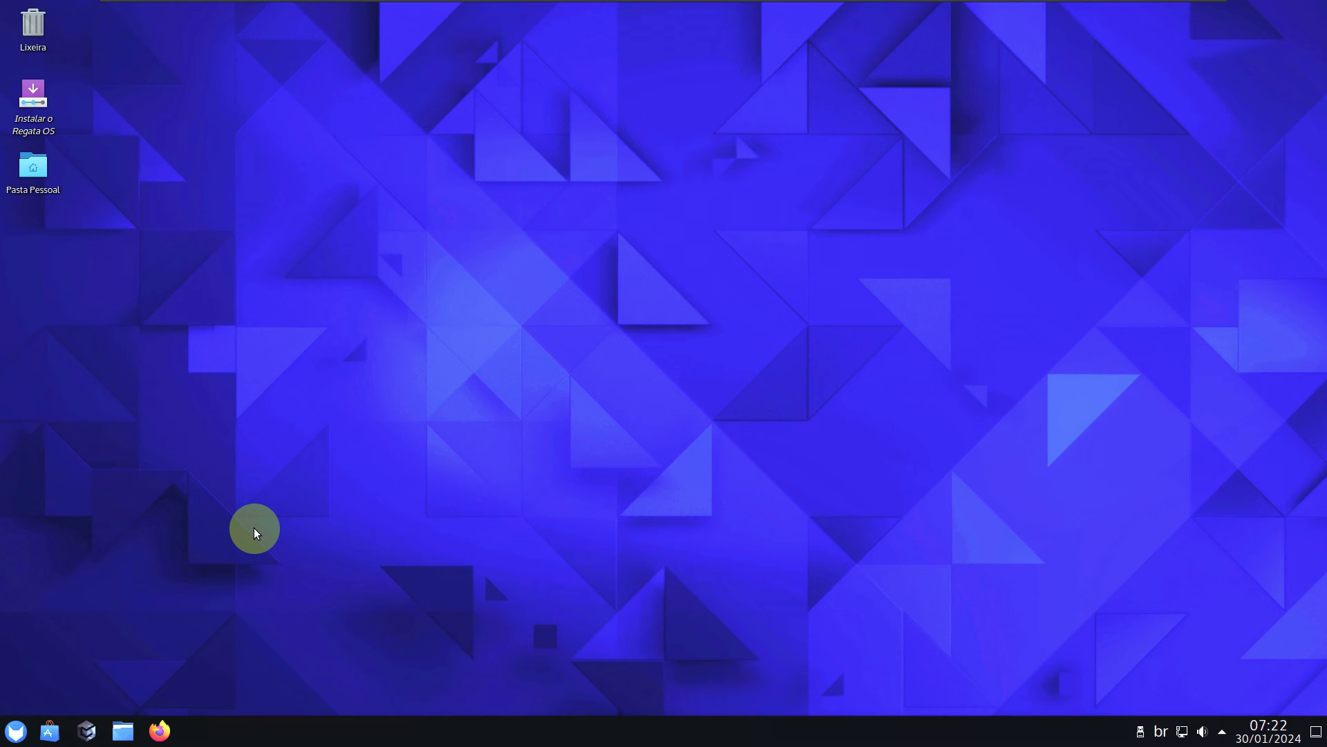
pyautogui.click(17, 731)
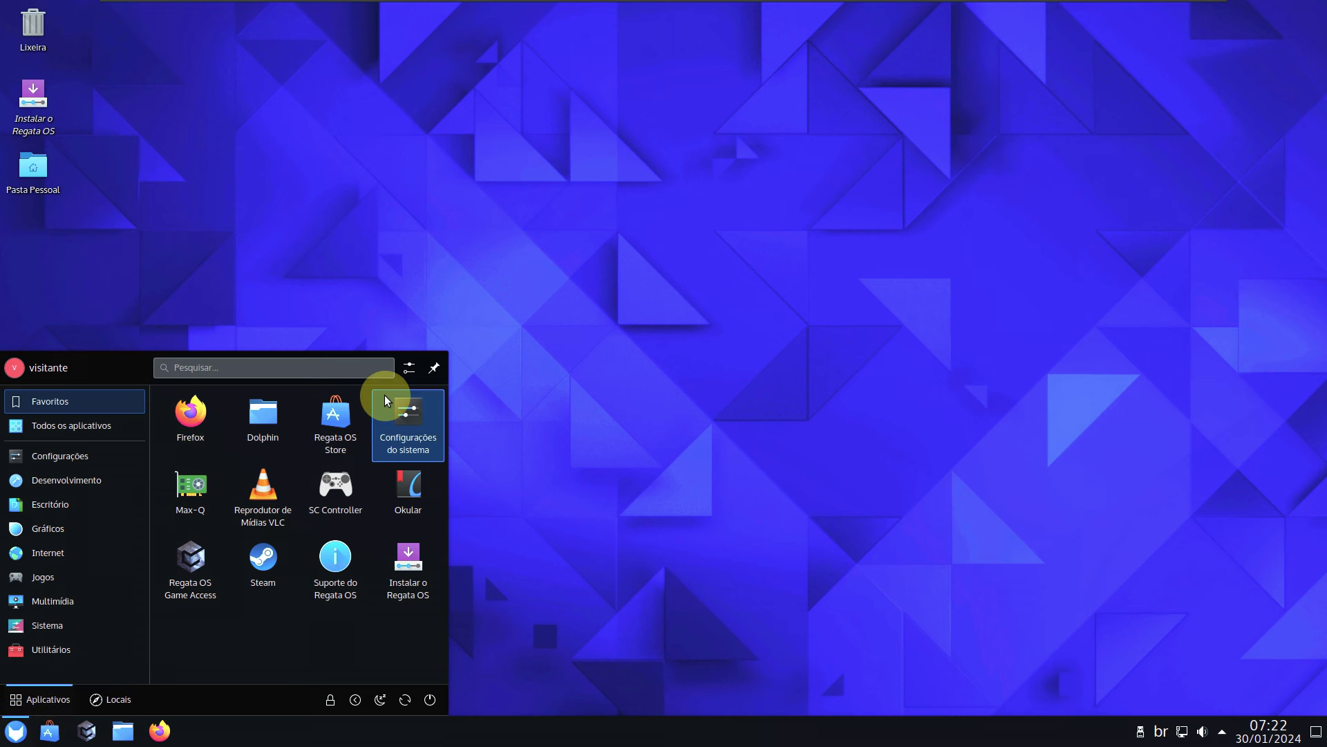
pyautogui.click(347, 416)
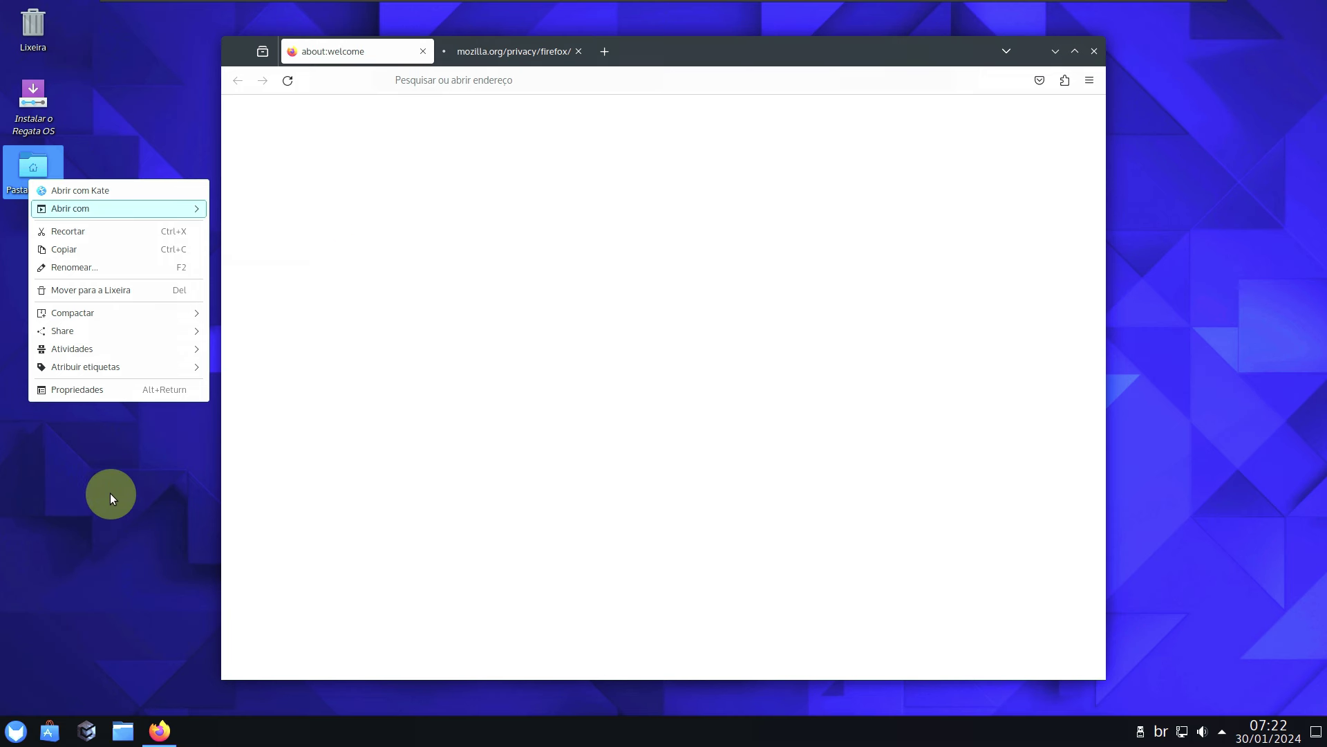
pyautogui.click(414, 301)
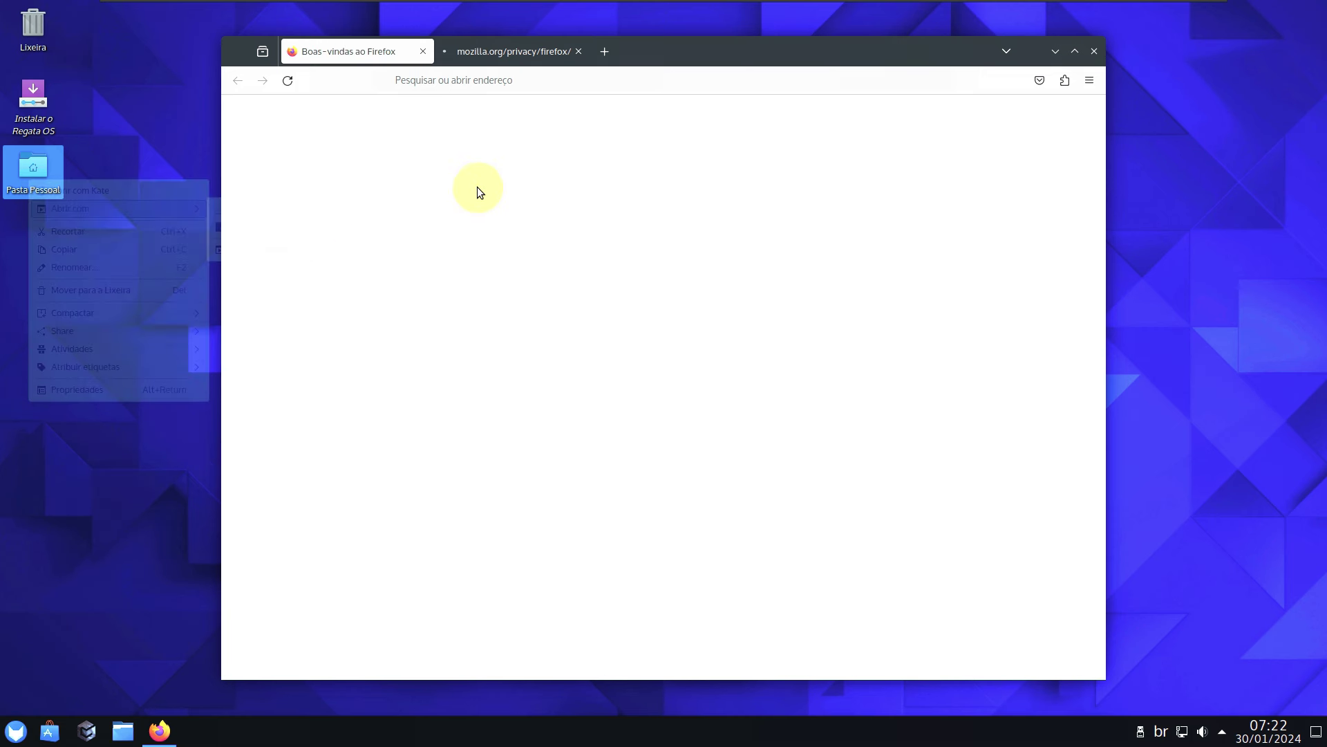
pyautogui.click(579, 54)
# - Load the about:support page in the browser
pyautogui.click(581, 82)
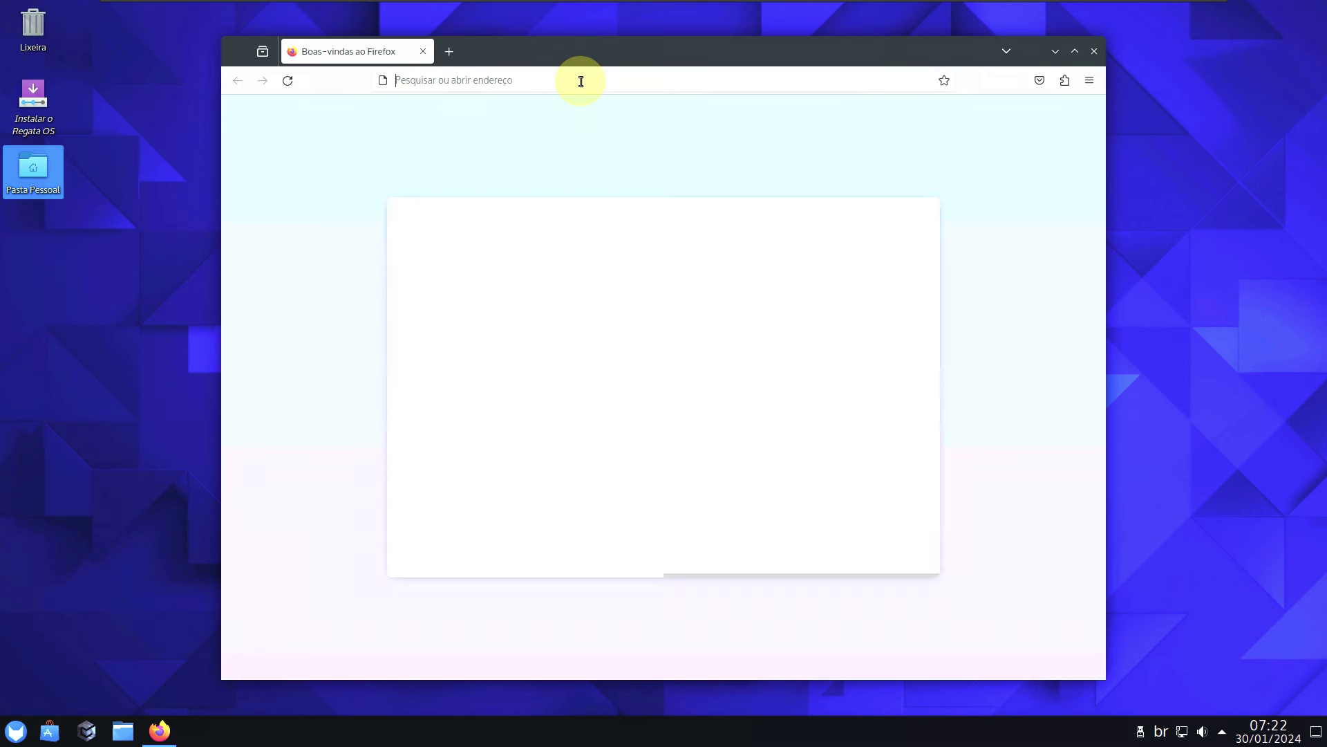
pyautogui.write('aboutÇsupport')
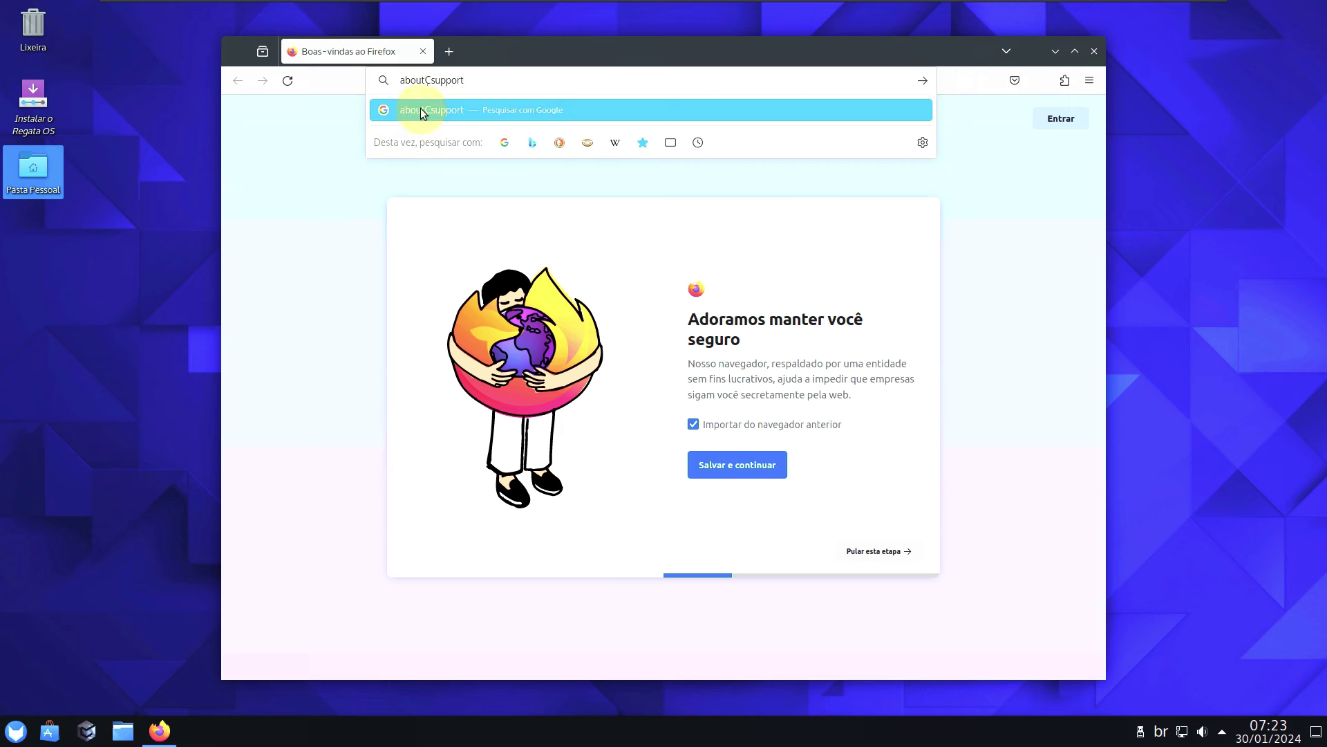
pyautogui.click(430, 82)
pyautogui.hotkey('shift', 'Left')
pyautogui.write(':')
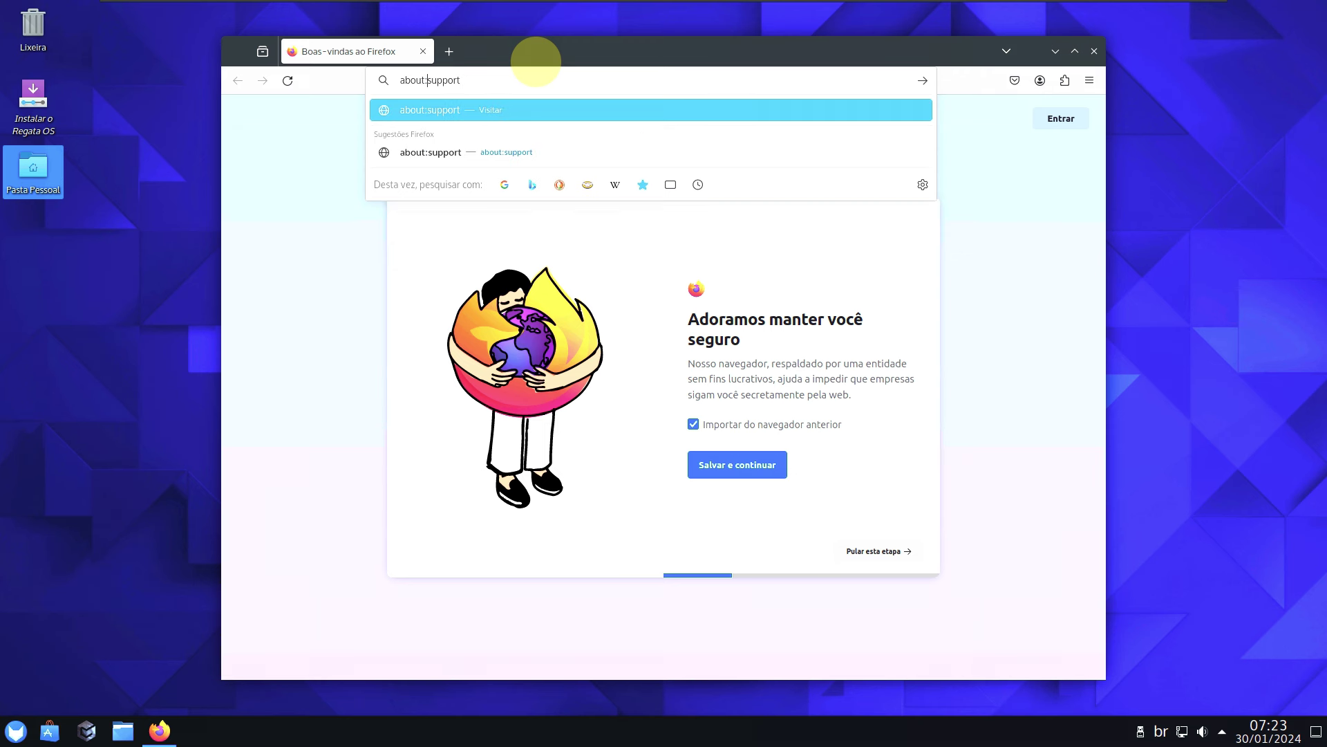
pyautogui.press('Return')
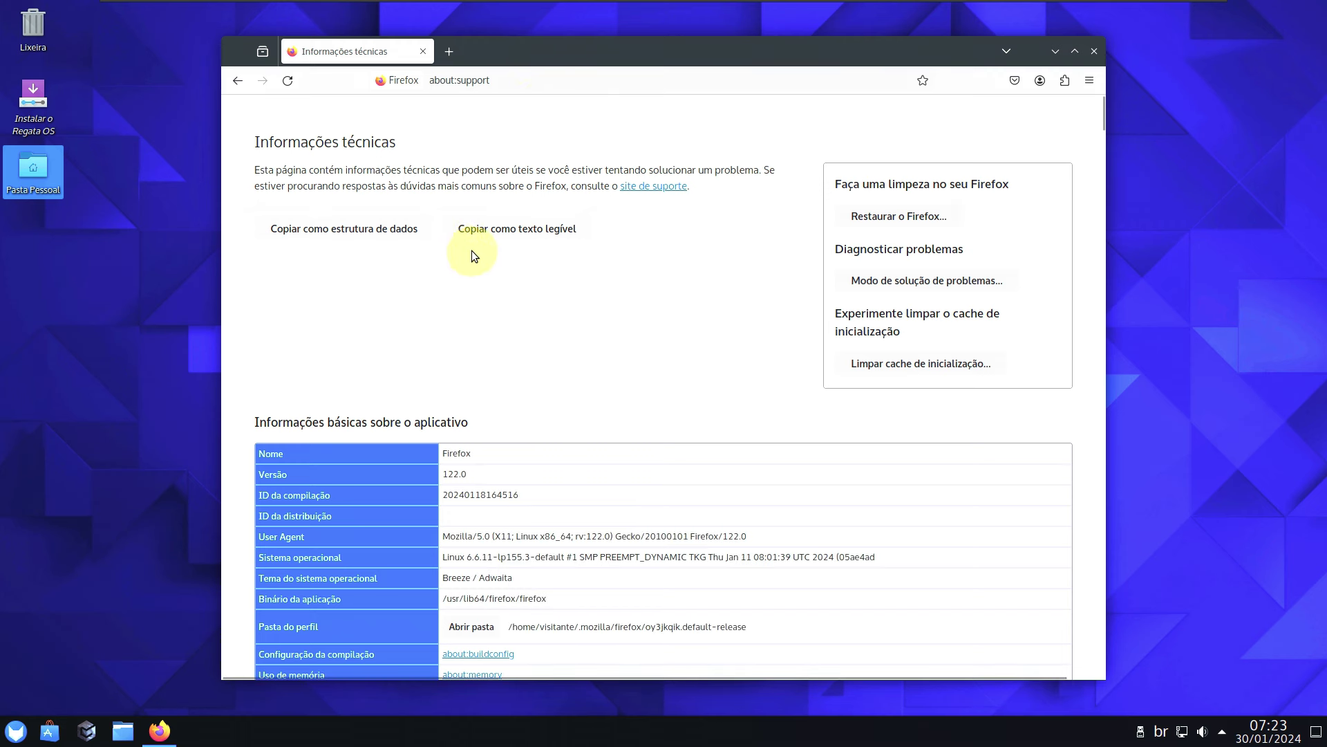
# - Examine the Informações técnicas page from the basic application information through crash reports, Firefox features, remote features and processes to the extensions
pyautogui.scroll(-5, 473, 253)
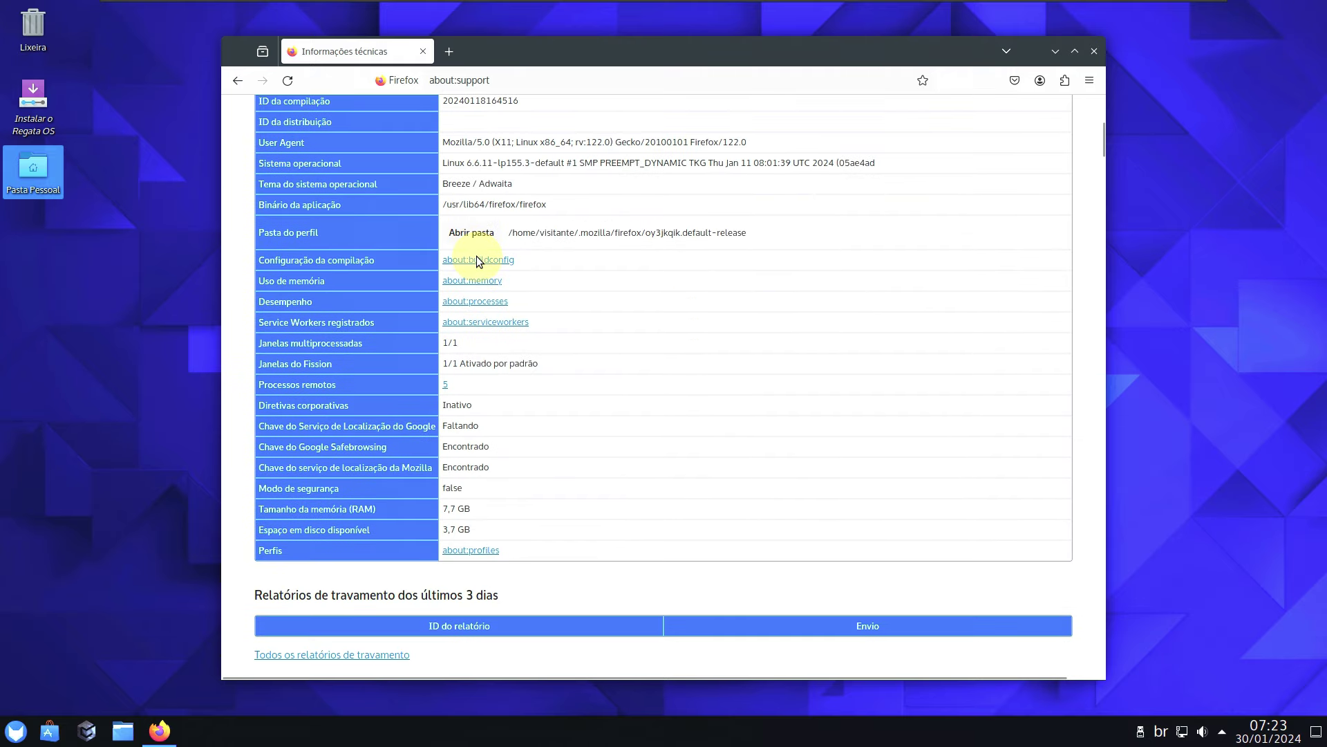
pyautogui.scroll(-4, 515, 275)
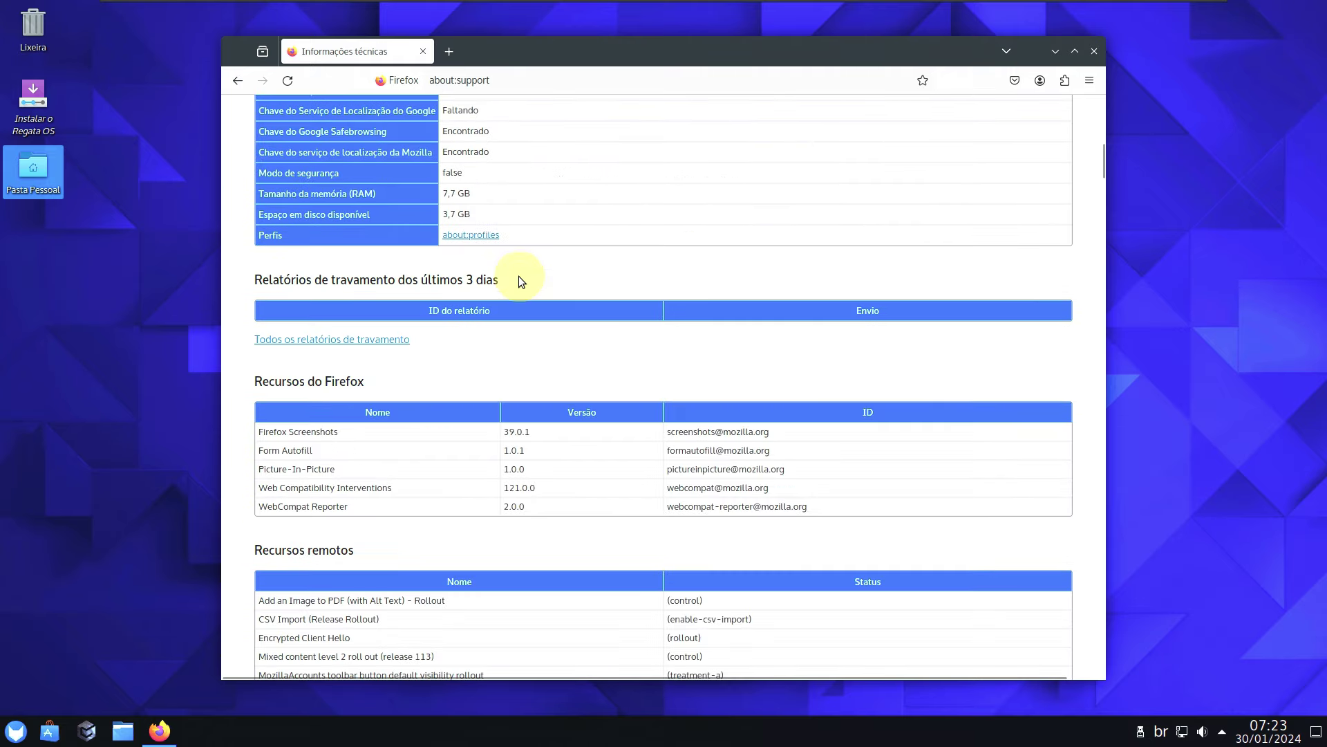
pyautogui.scroll(-3, 519, 275)
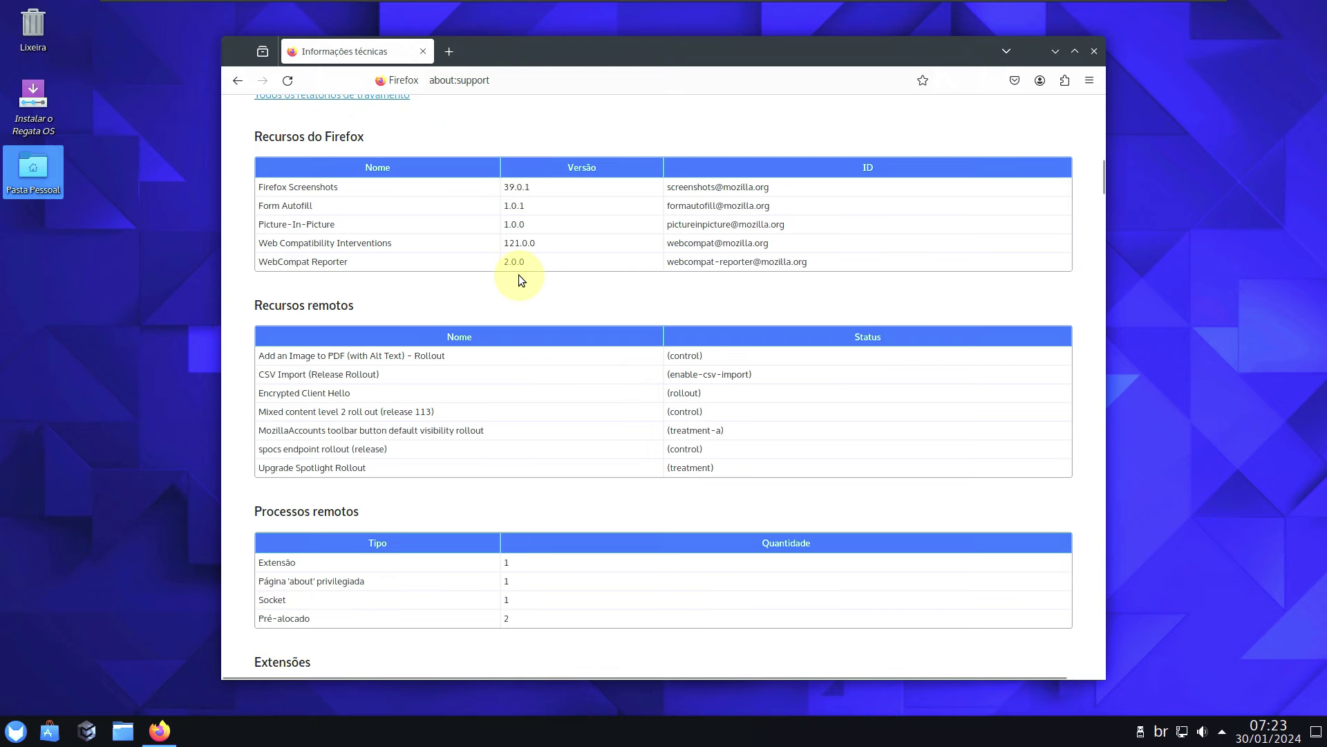
pyautogui.scroll(-1, 522, 279)
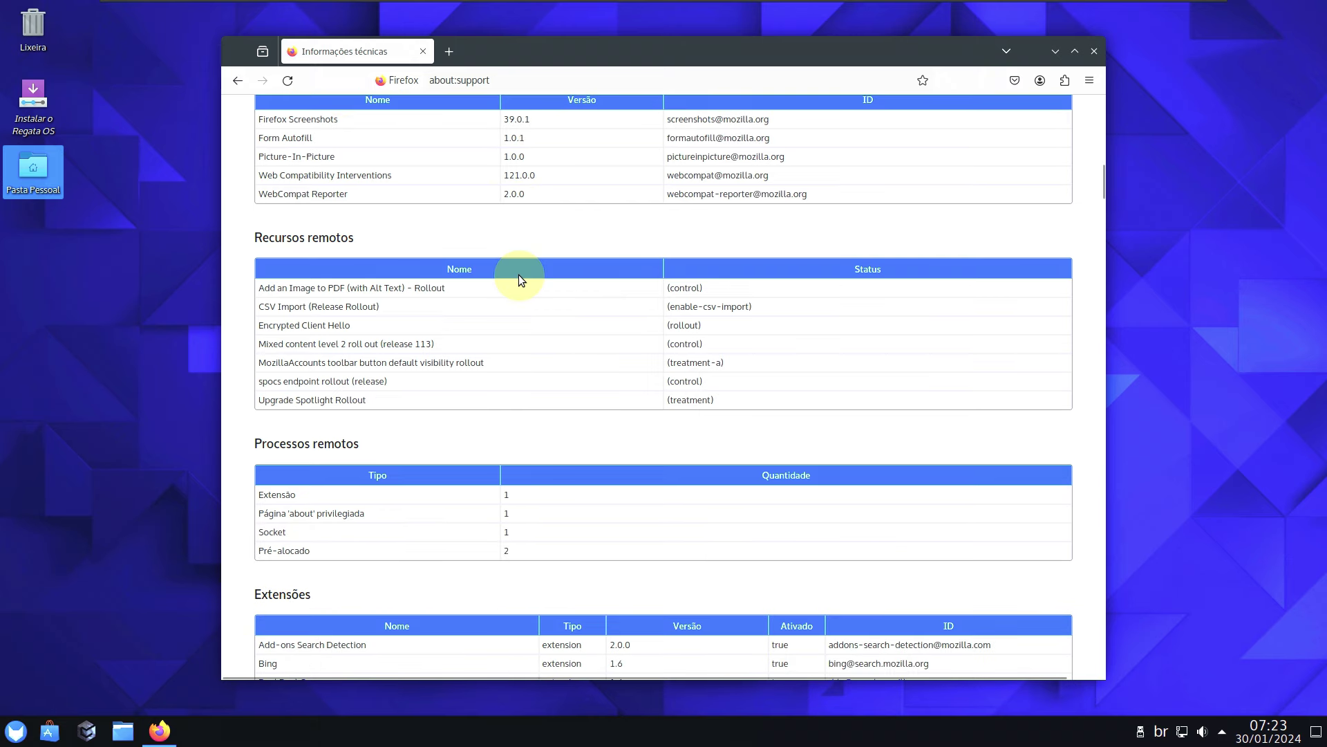
pyautogui.scroll(-1, 521, 279)
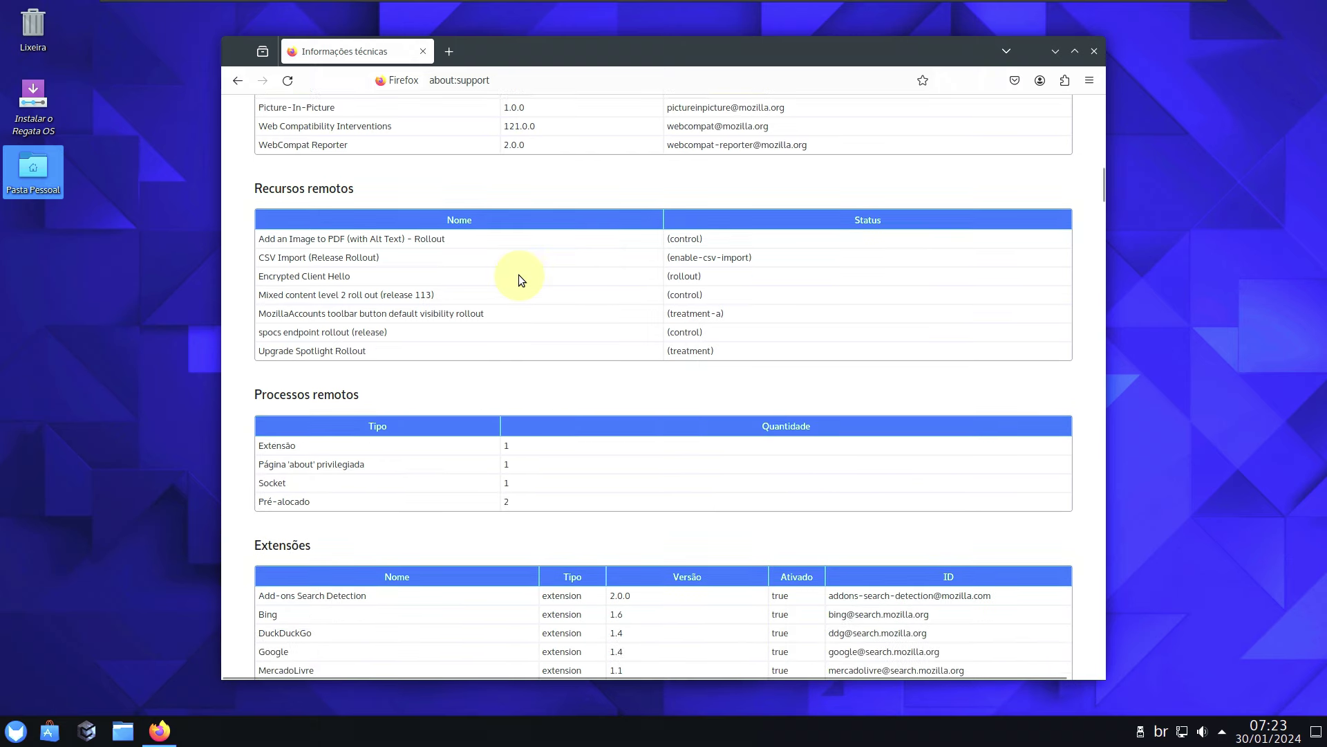
pyautogui.scroll(-1, 522, 280)
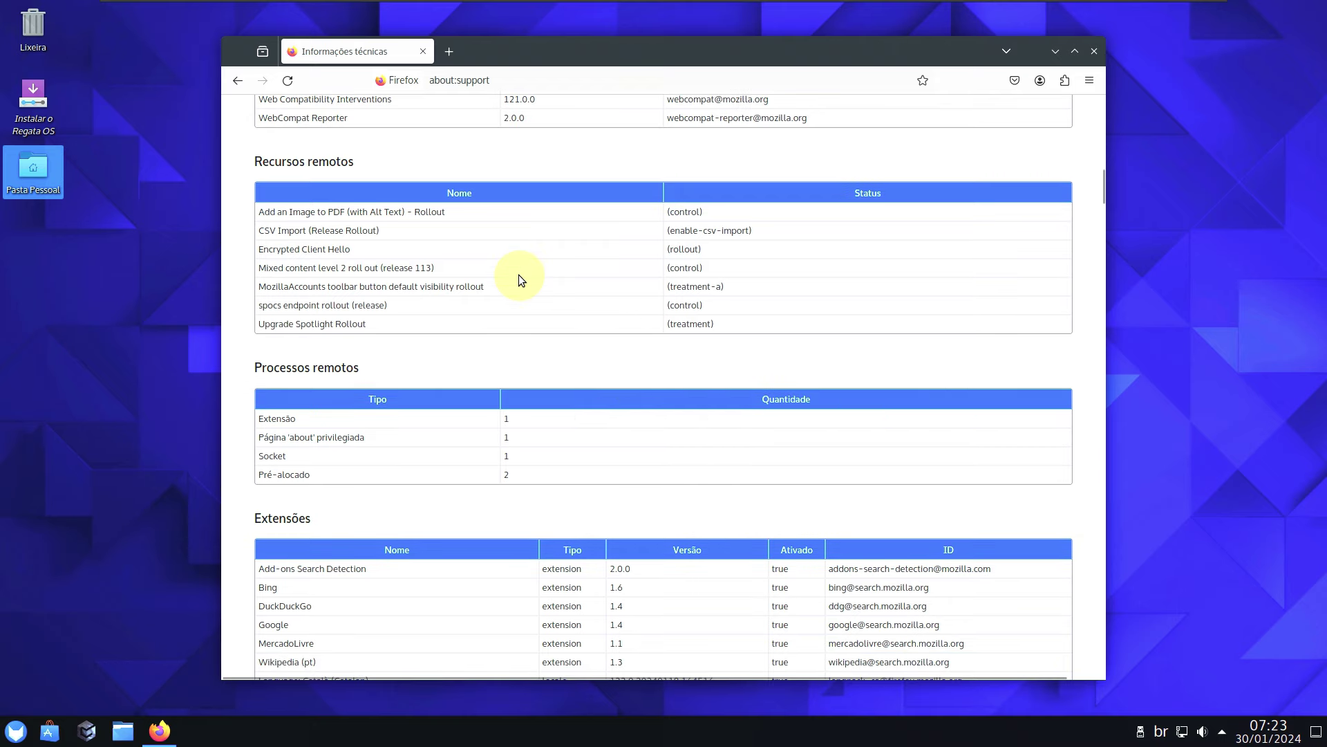
# - Examine the graphics information, from the WebGL 1 and WebGL 2 driver extensions through GPU #1 and Diagnósticos to Registro de decisões
pyautogui.scroll(-15, 519, 275)
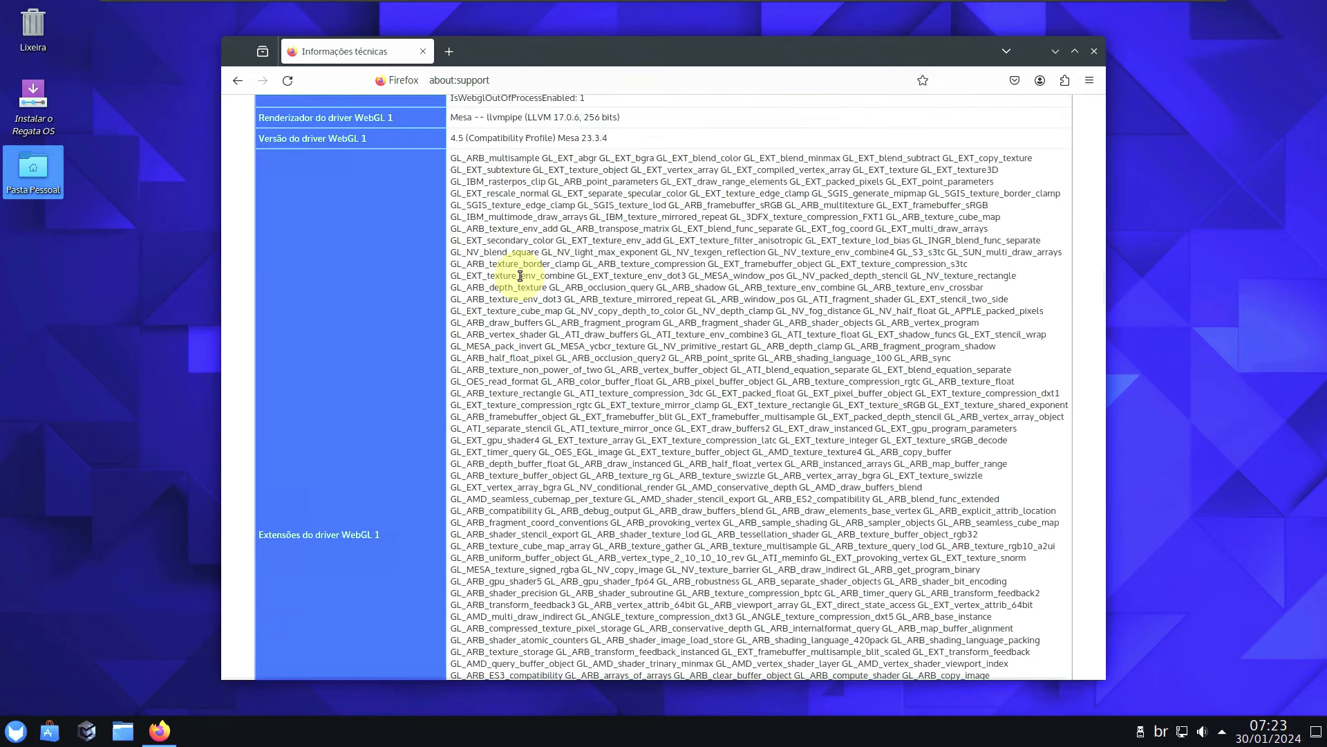
pyautogui.scroll(-6, 520, 276)
pyautogui.scroll(-5, 520, 276)
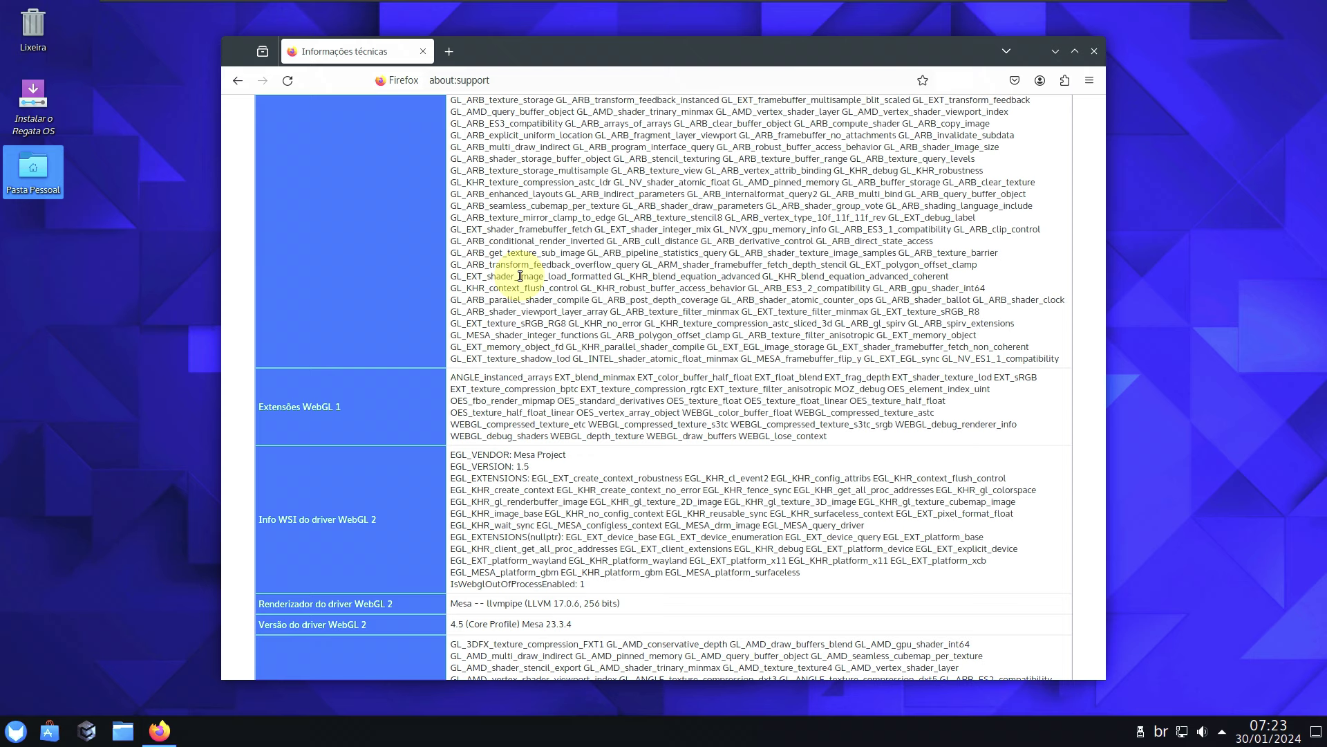
pyautogui.scroll(-5, 520, 276)
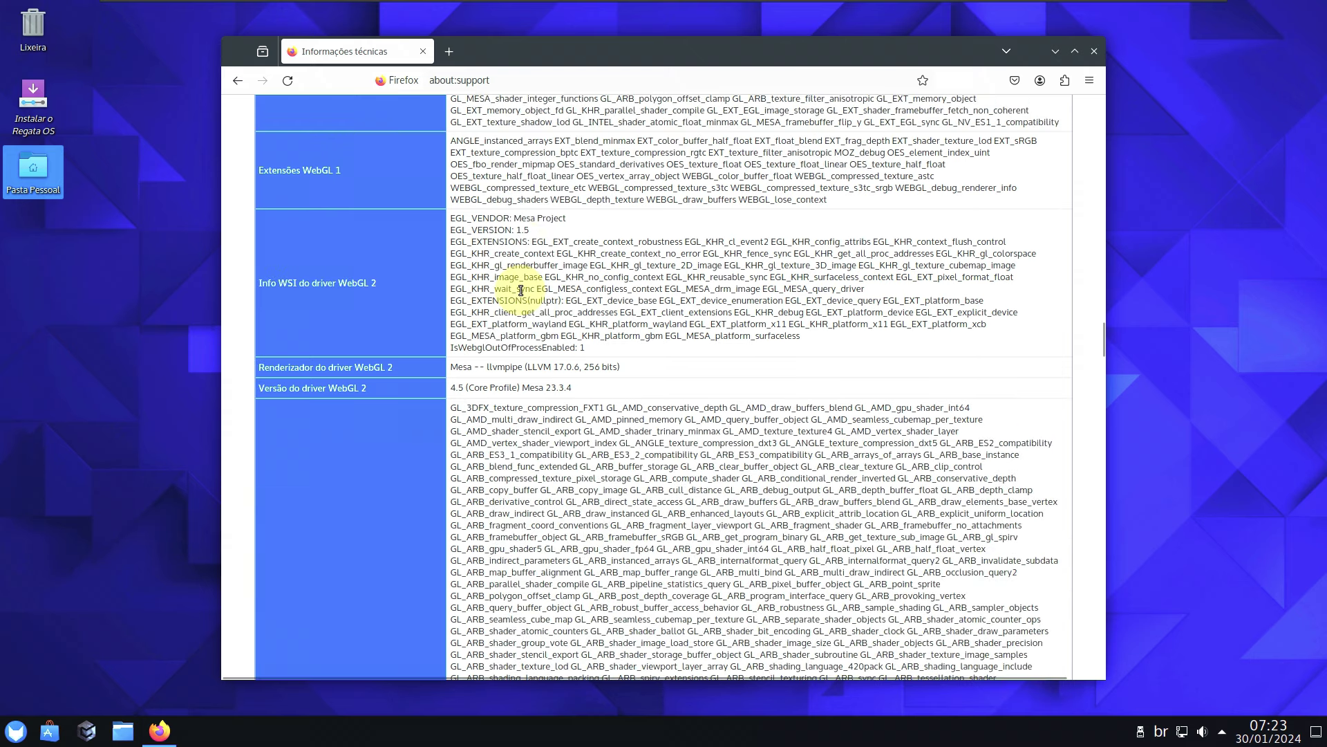
pyautogui.scroll(-6, 521, 290)
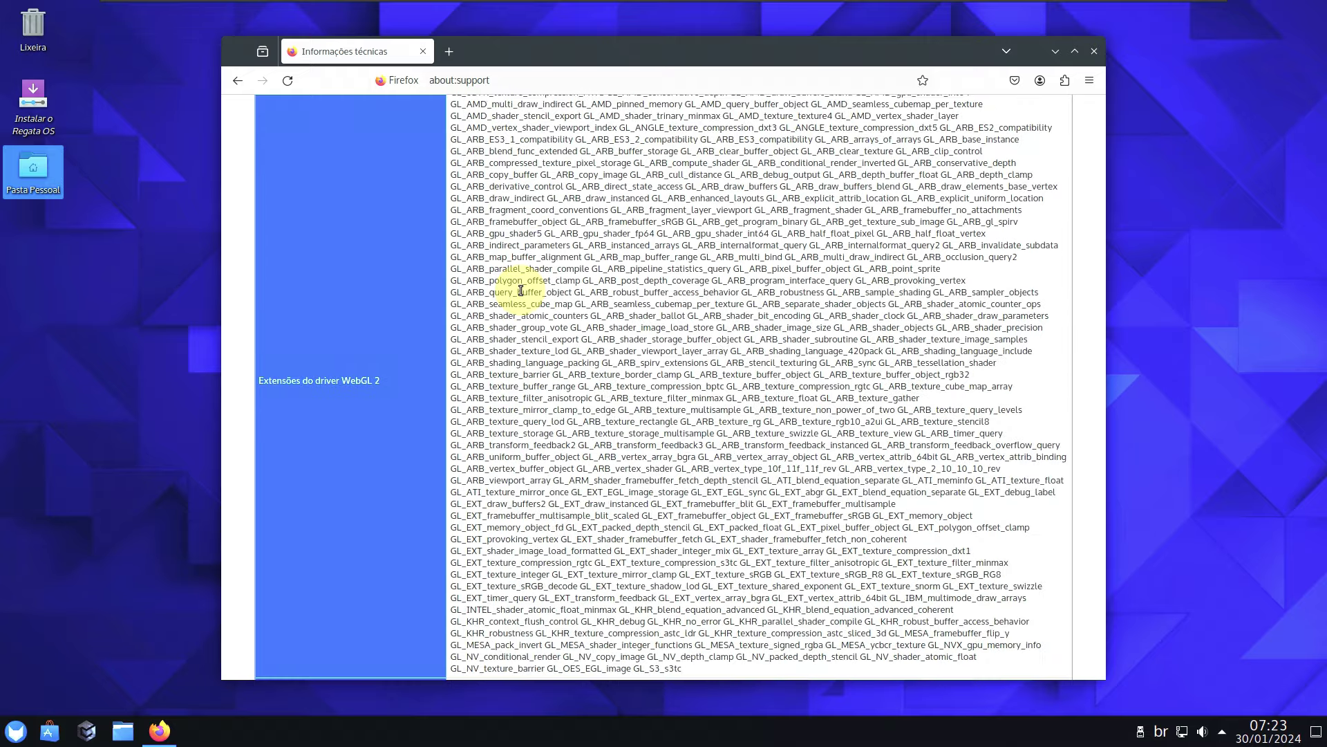
pyautogui.scroll(-3, 521, 291)
pyautogui.scroll(-9, 520, 291)
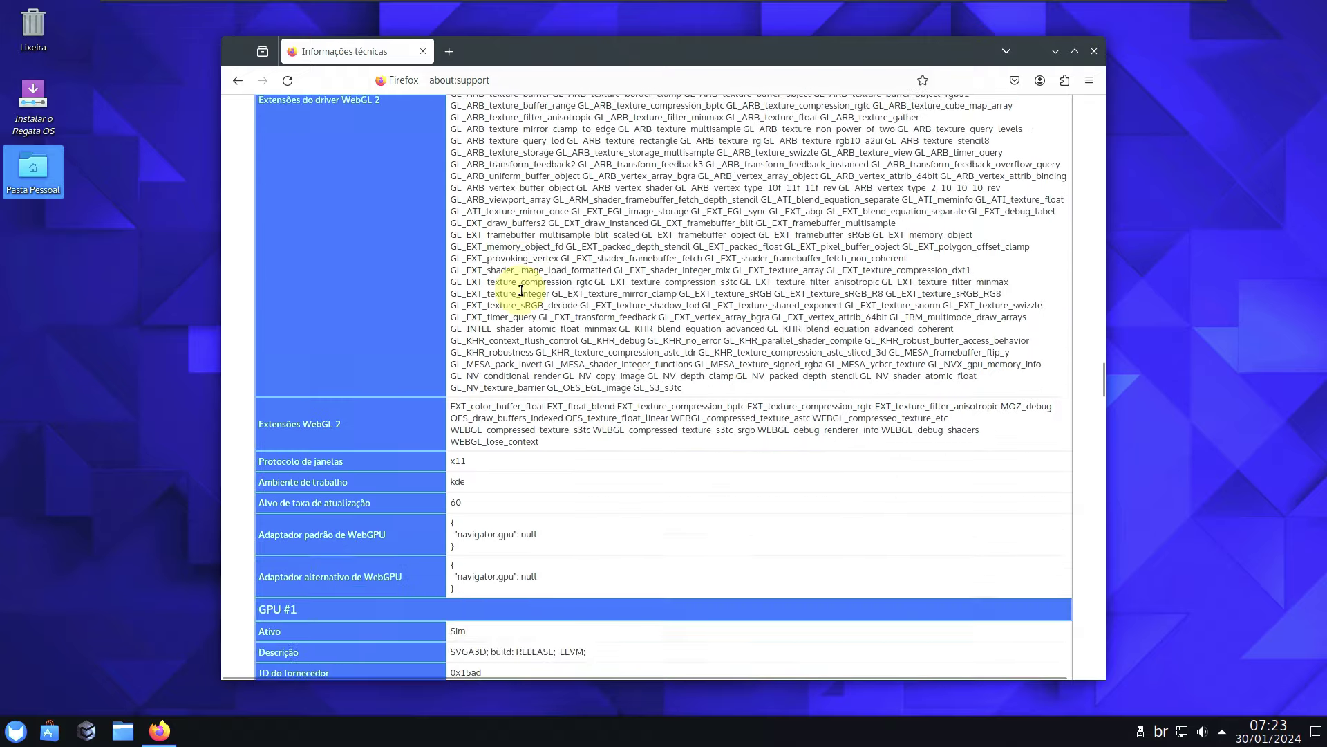
pyautogui.scroll(-6, 519, 289)
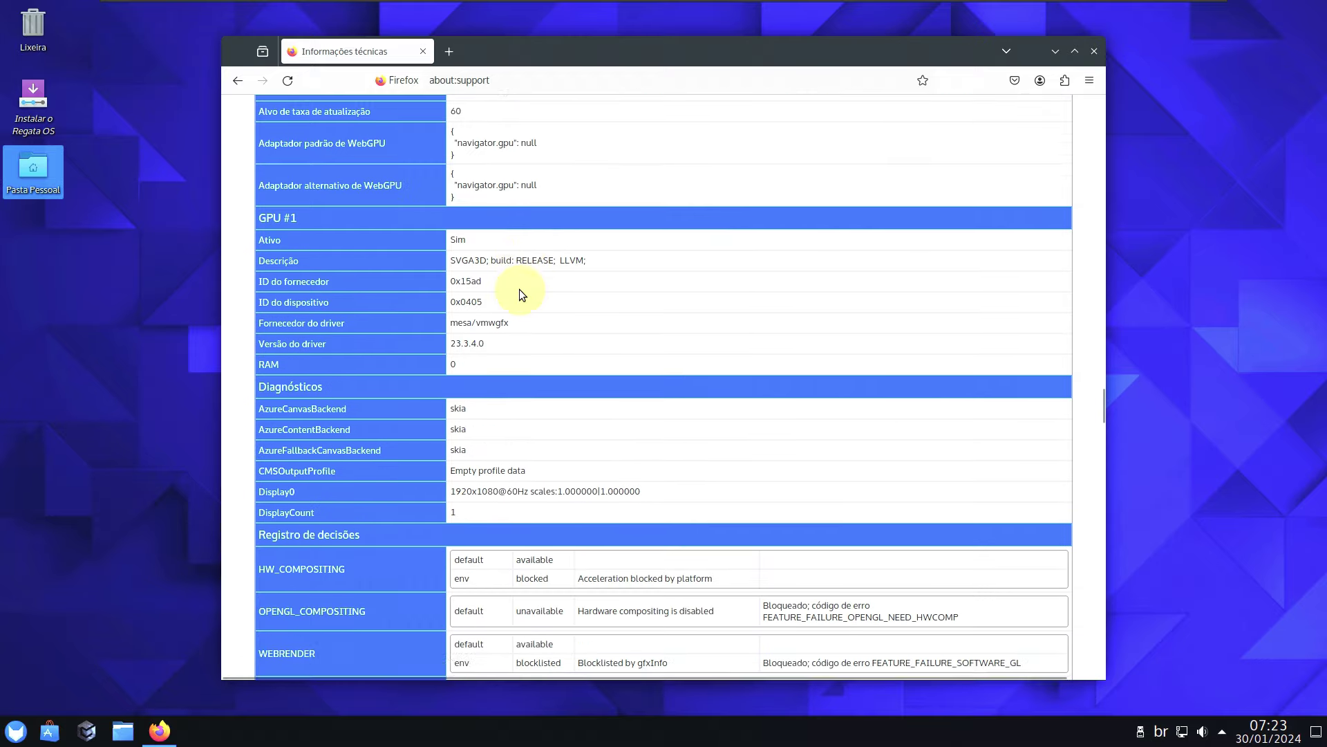
pyautogui.scroll(-9, 520, 289)
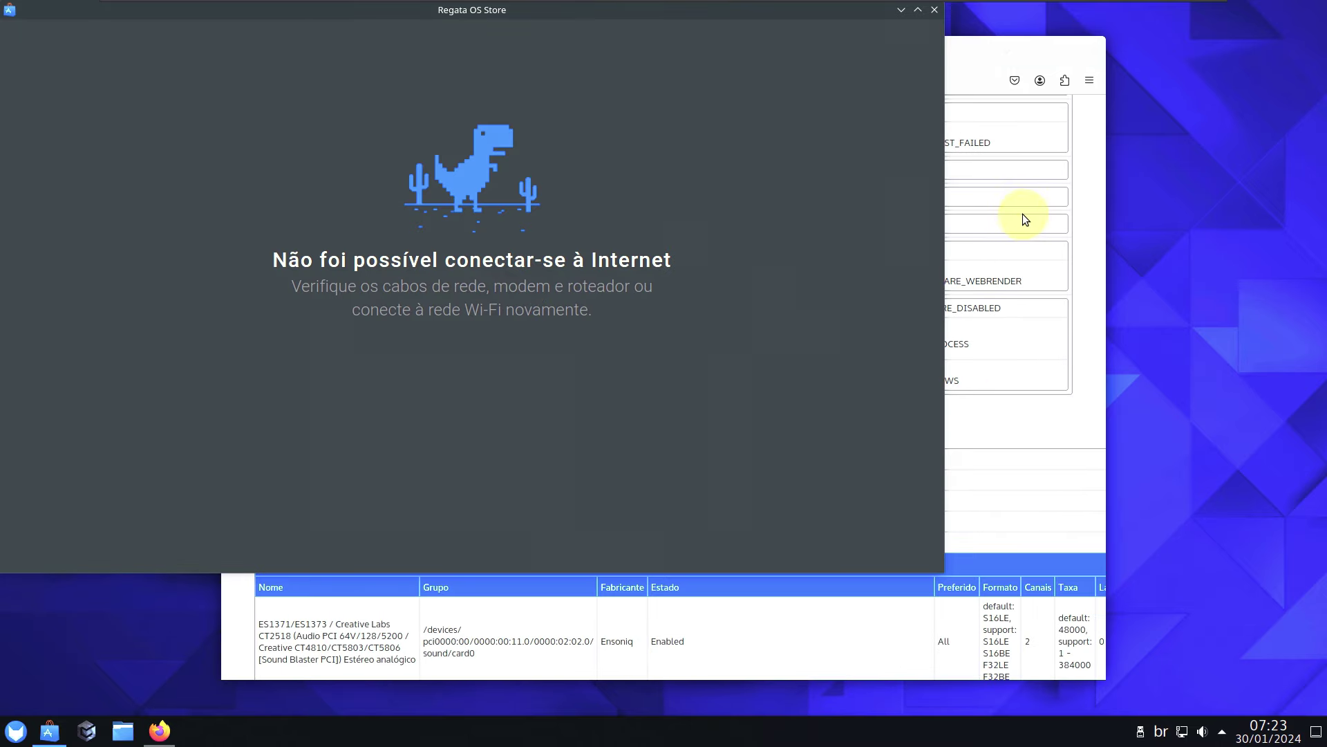
# - Bring the browser window back in front and examine the remaining sections from Mídia to Internacionalização e localização and Impressão
pyautogui.click(1084, 249)
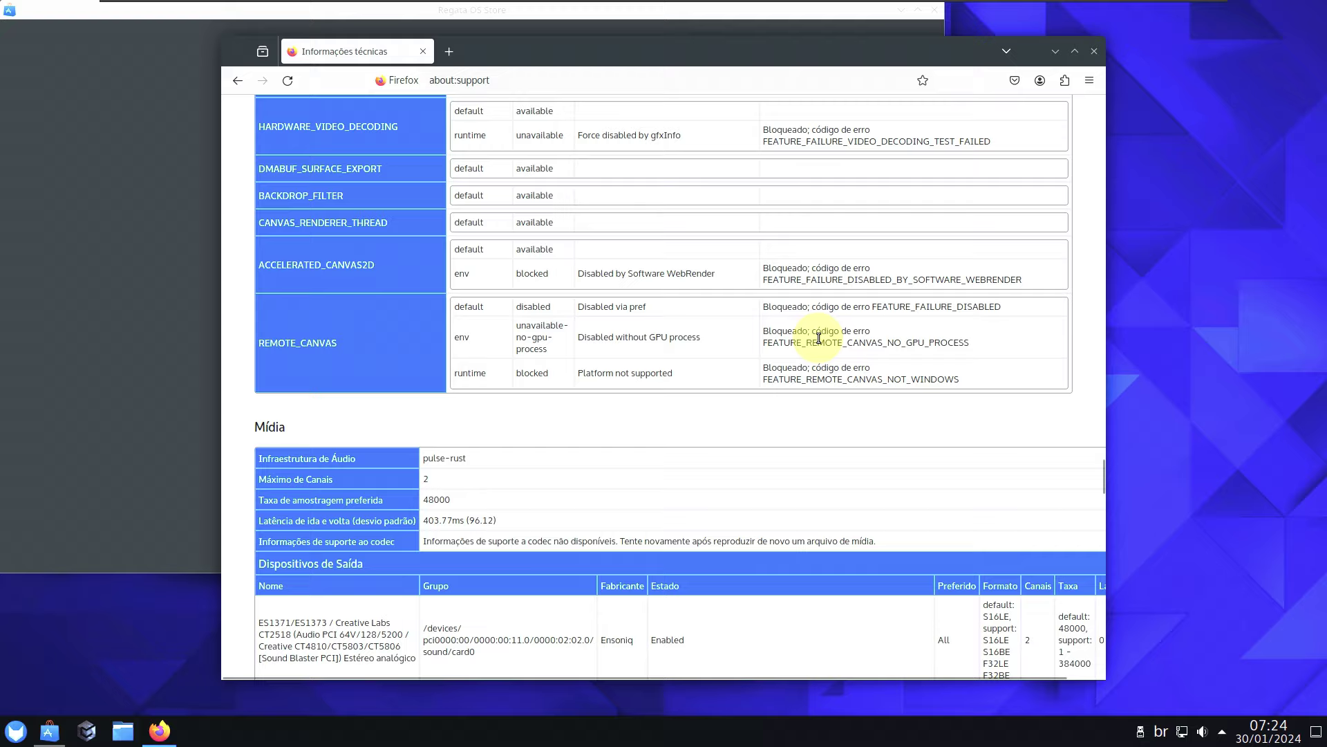
pyautogui.scroll(-20, 819, 338)
pyautogui.scroll(-18, 818, 341)
pyautogui.scroll(-14, 818, 342)
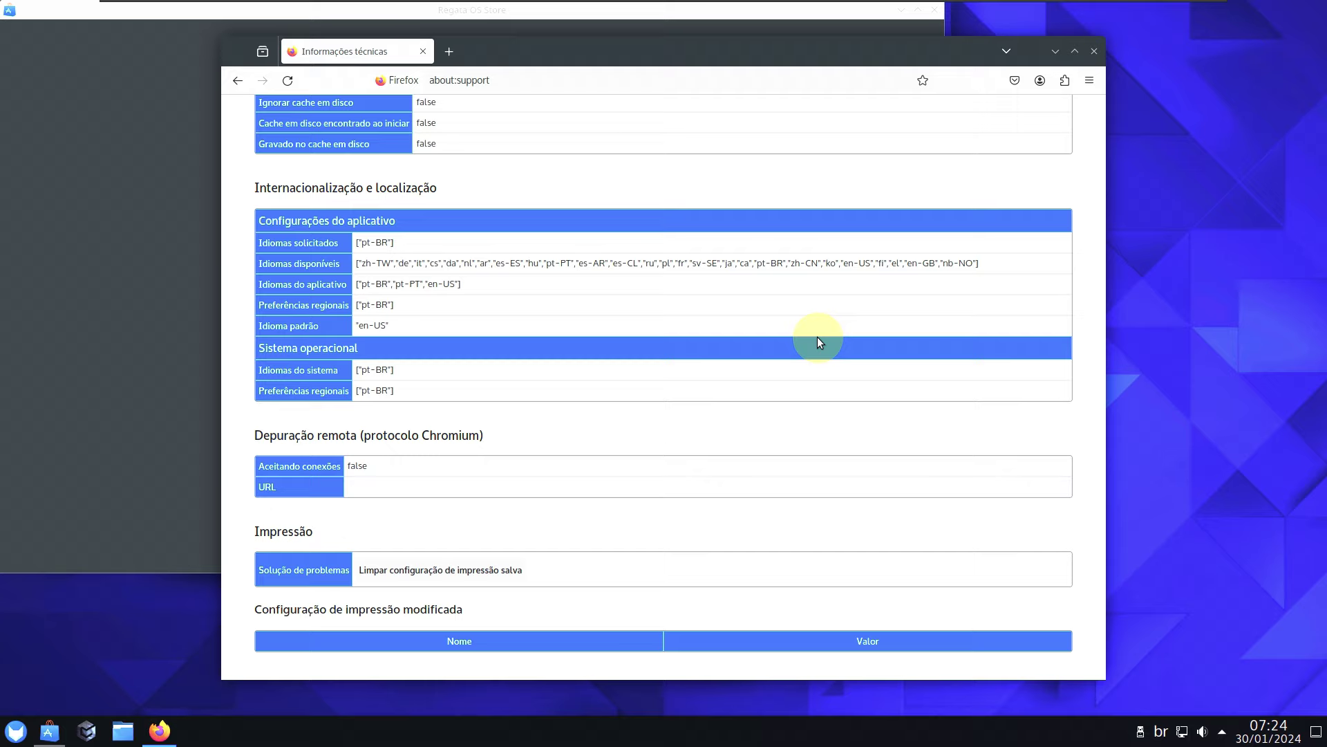
# - Review the technical information page in reverse, from the print section back up to Informações básicas sobre o aplicativo
pyautogui.scroll(15, 819, 341)
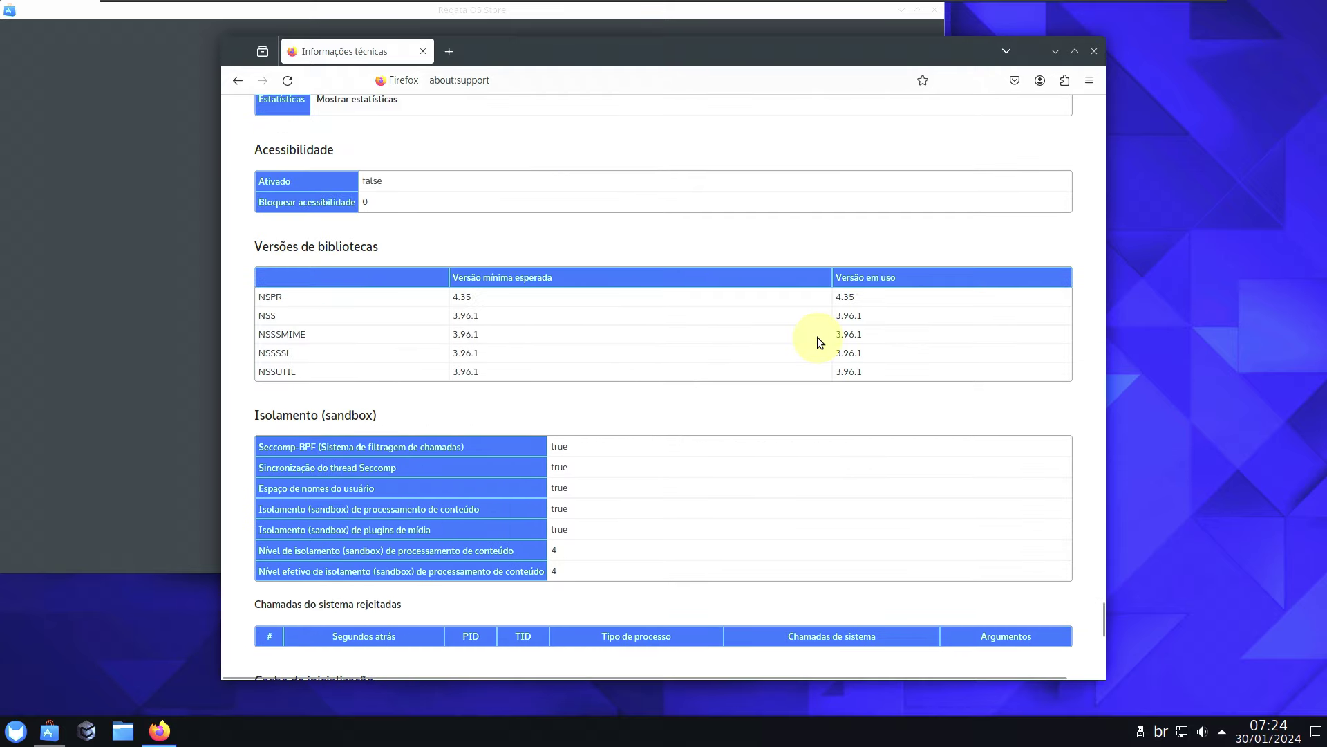
pyautogui.scroll(15, 819, 340)
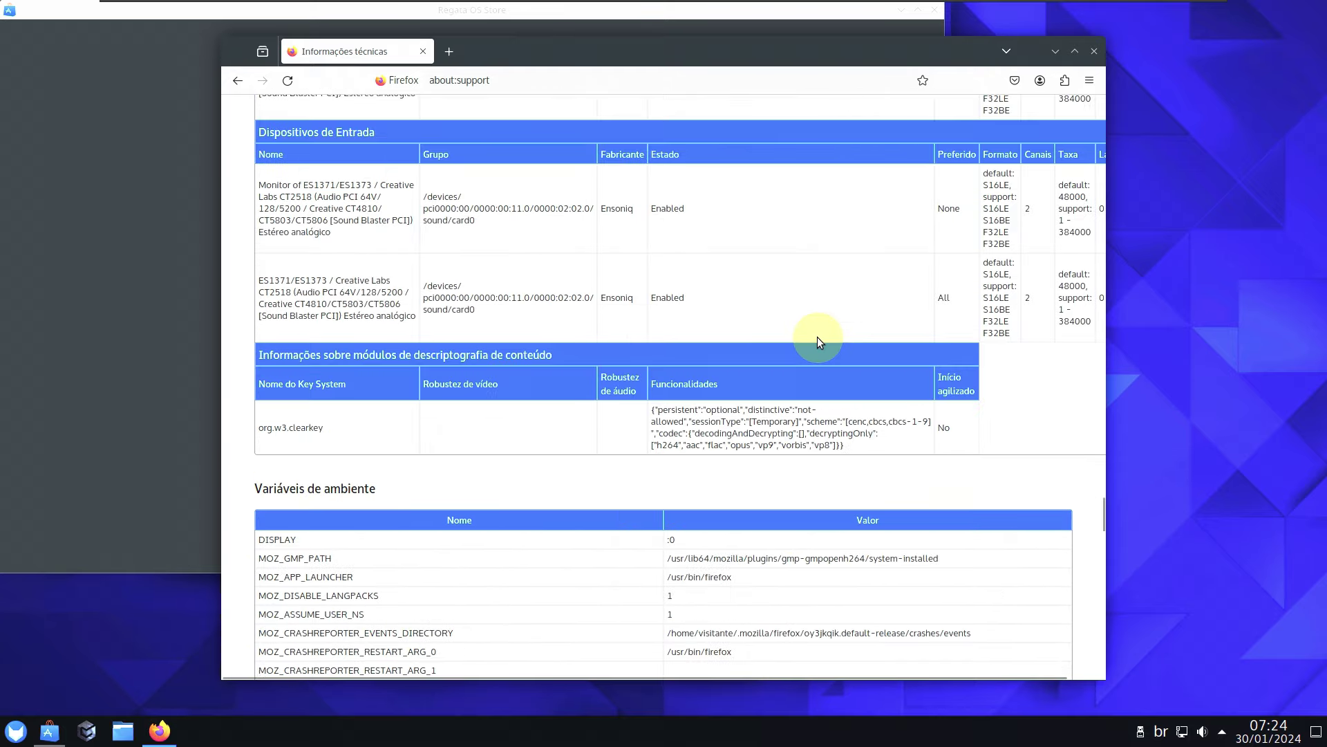
pyautogui.scroll(15, 817, 339)
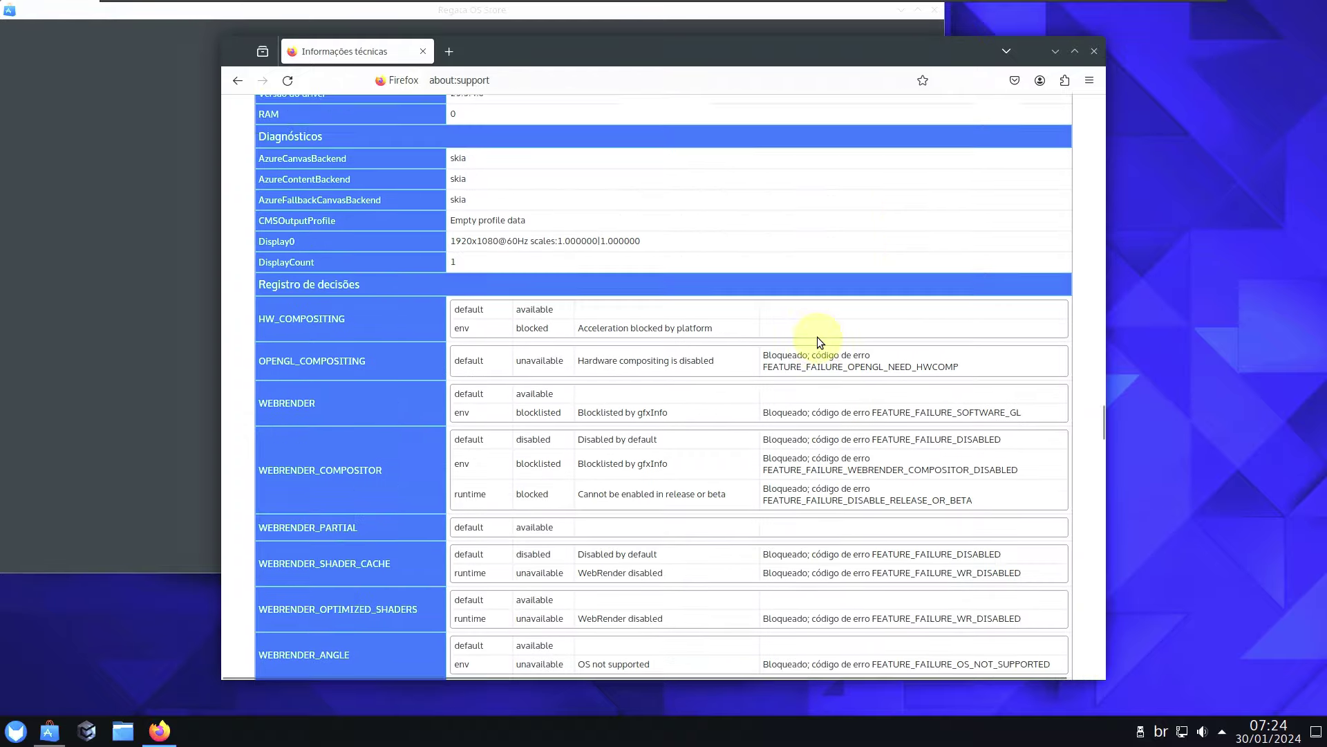
pyautogui.scroll(10, 817, 338)
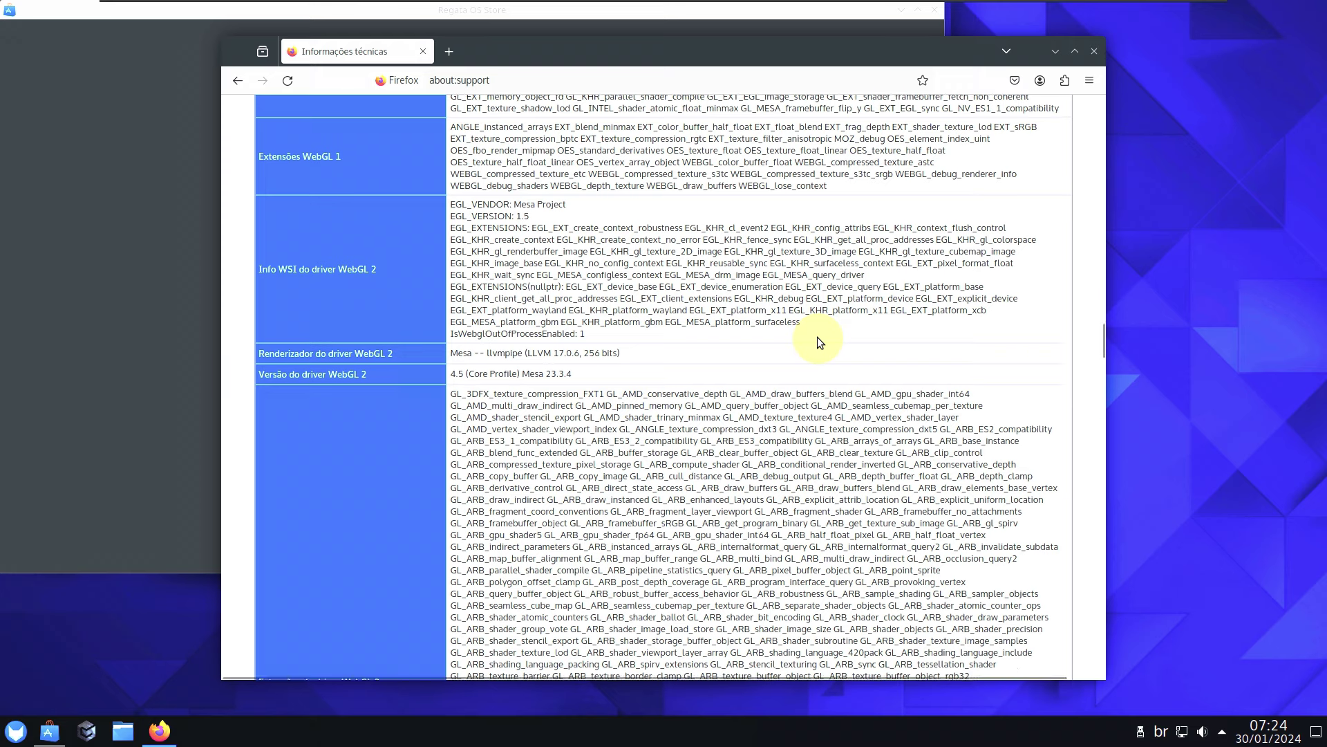
pyautogui.scroll(12, 817, 338)
pyautogui.scroll(15, 819, 340)
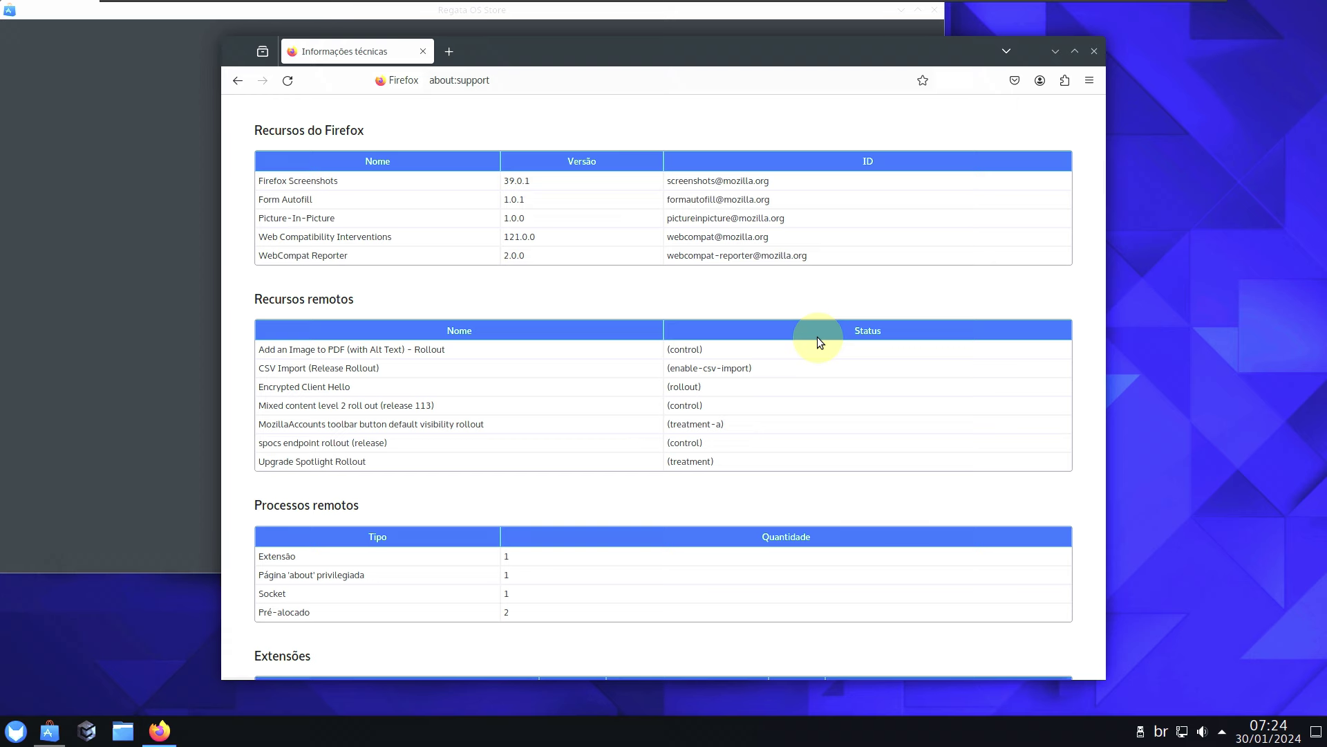
pyautogui.scroll(10, 818, 337)
pyautogui.scroll(8, 817, 337)
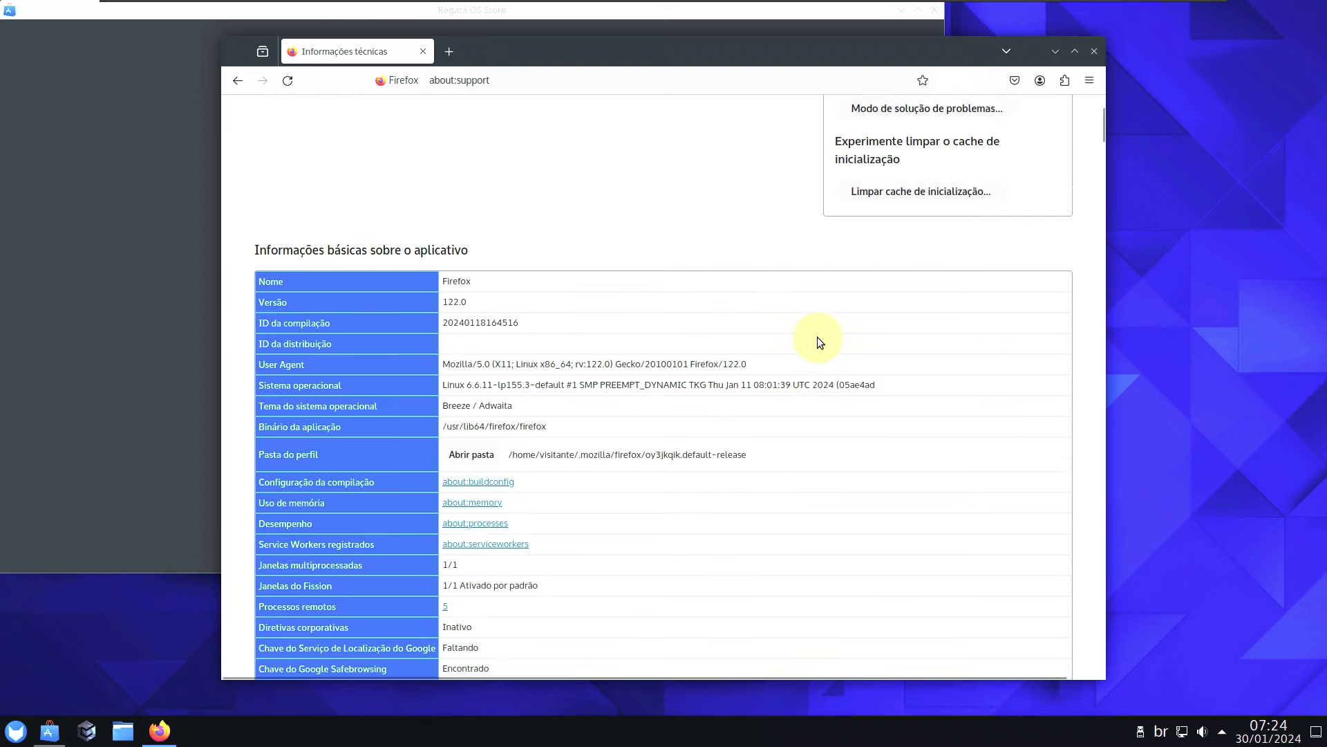
# - Search Google for "regatata os" and open the result Conheça o sistema operacional Regata OS on regataos.com.br
pyautogui.click(616, 87)
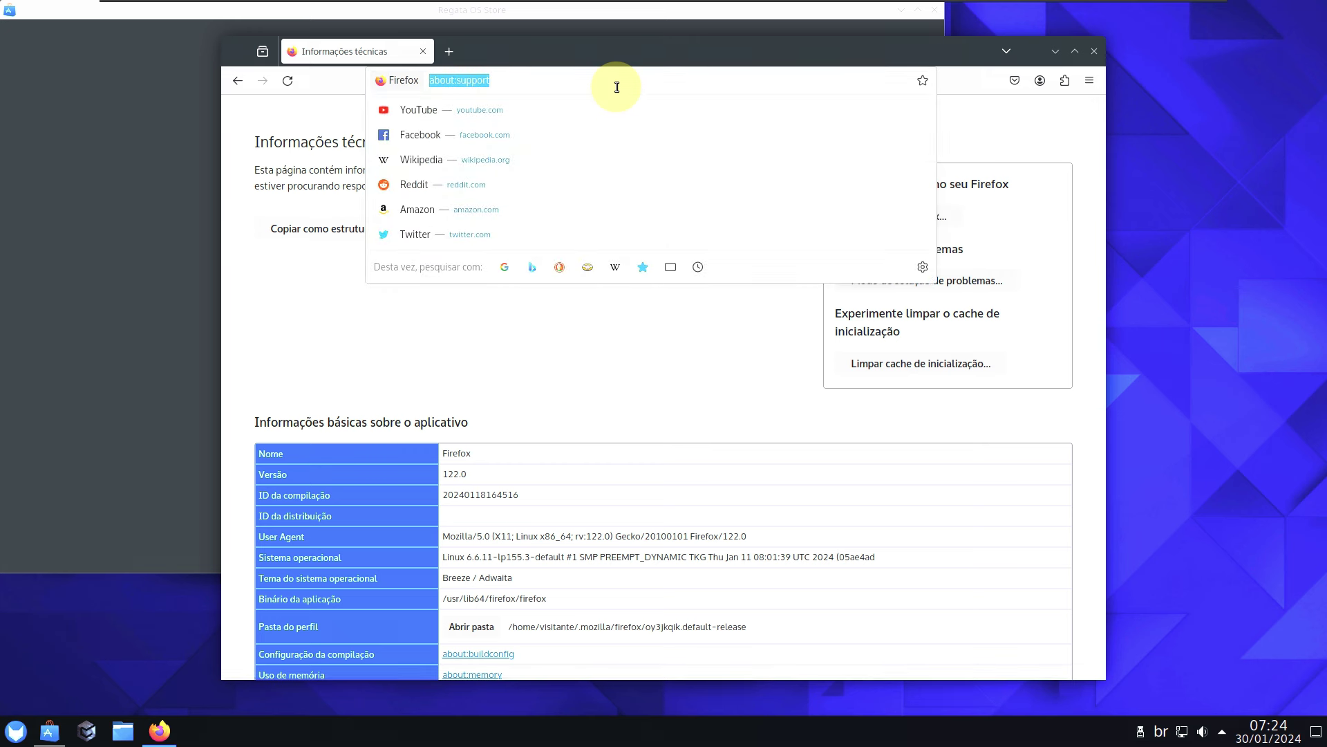
pyautogui.write('regat')
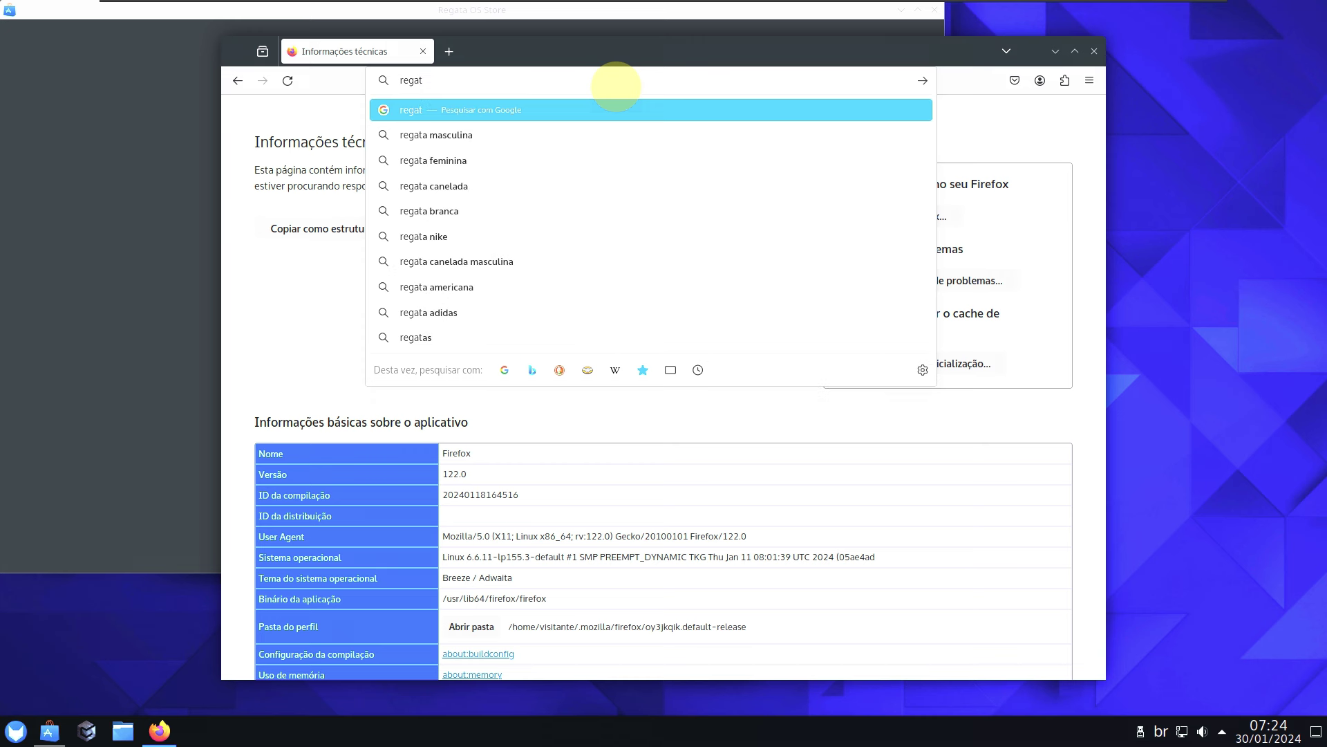
pyautogui.write('a')
pyautogui.write('ga')
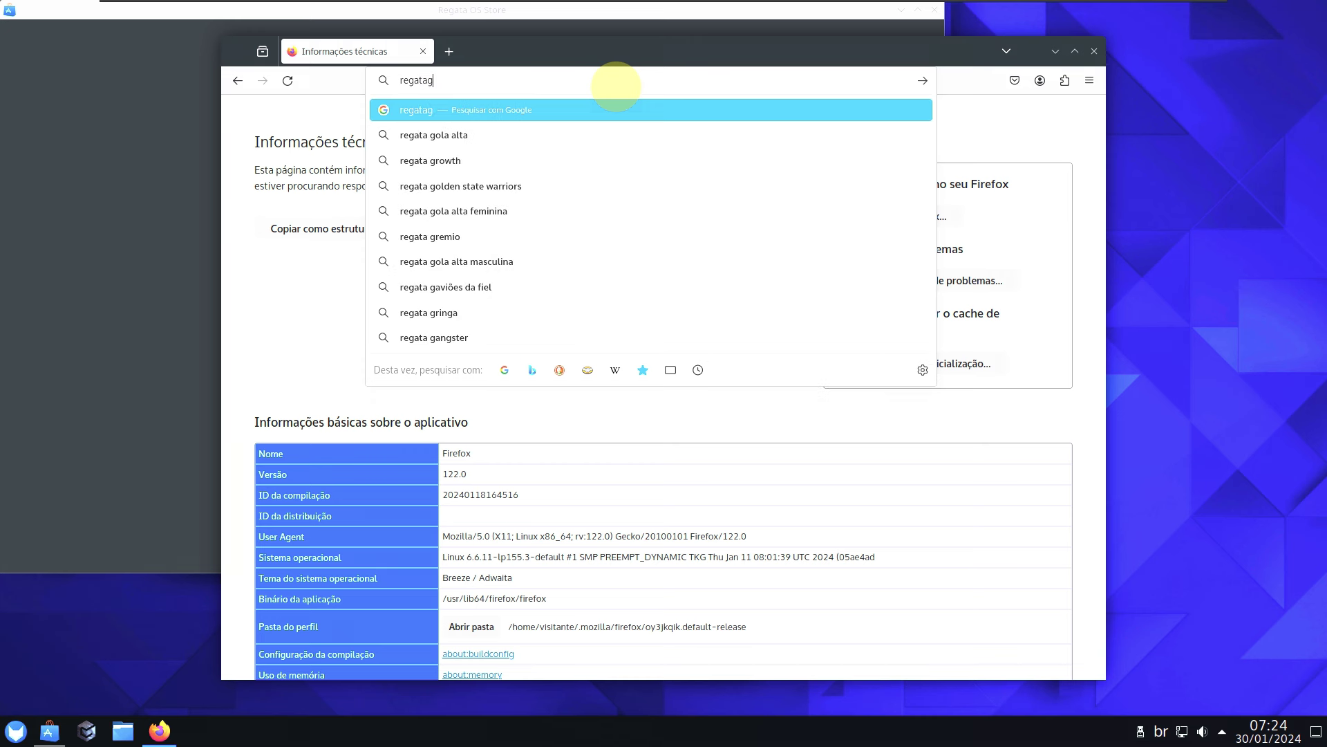
pyautogui.hotkey('ctrl', 'a')
pyautogui.write('regata')
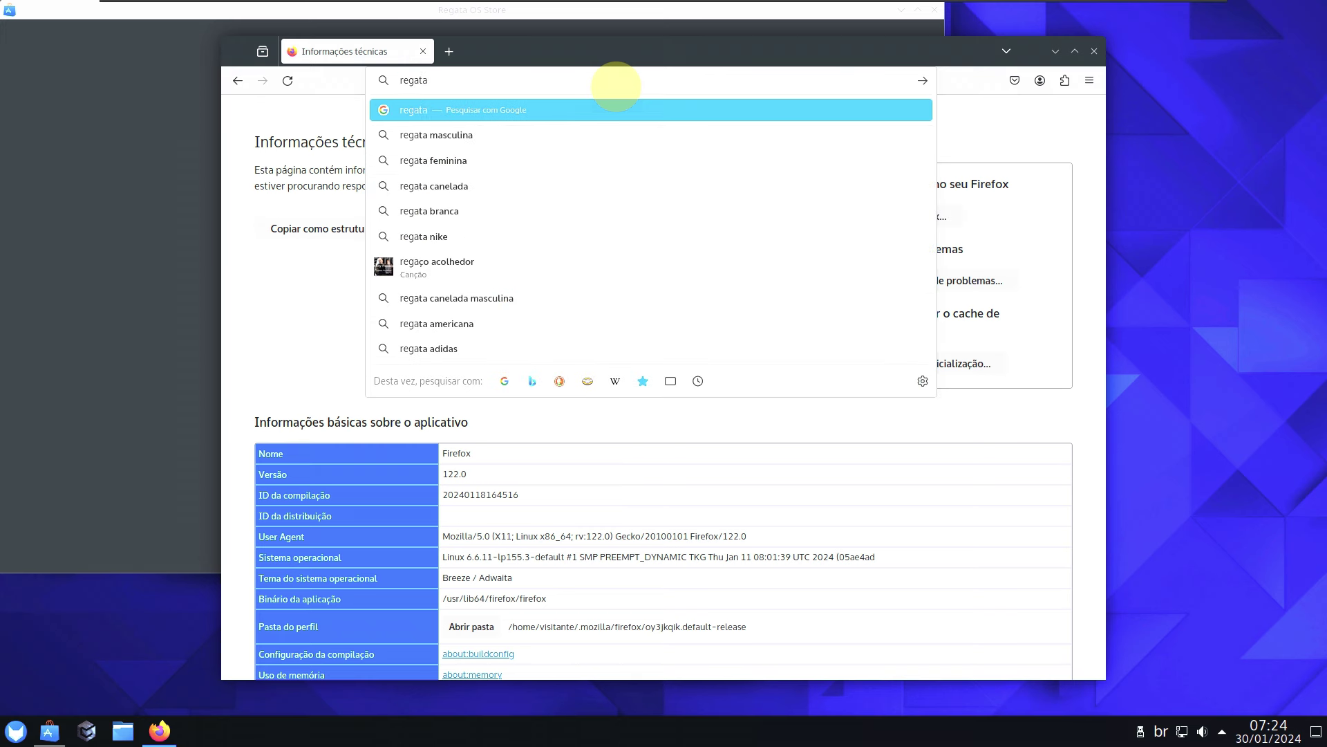
pyautogui.write('ta os')
pyautogui.press('Return')
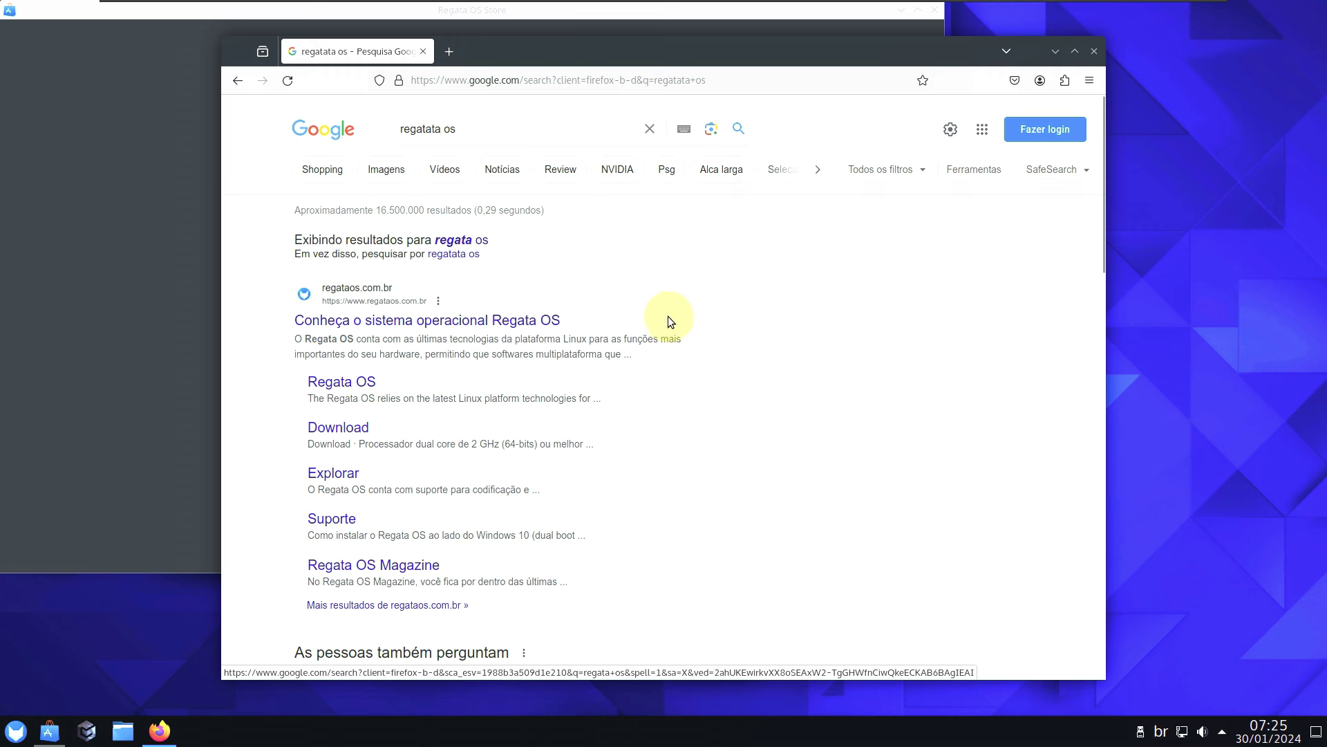
pyautogui.click(362, 320)
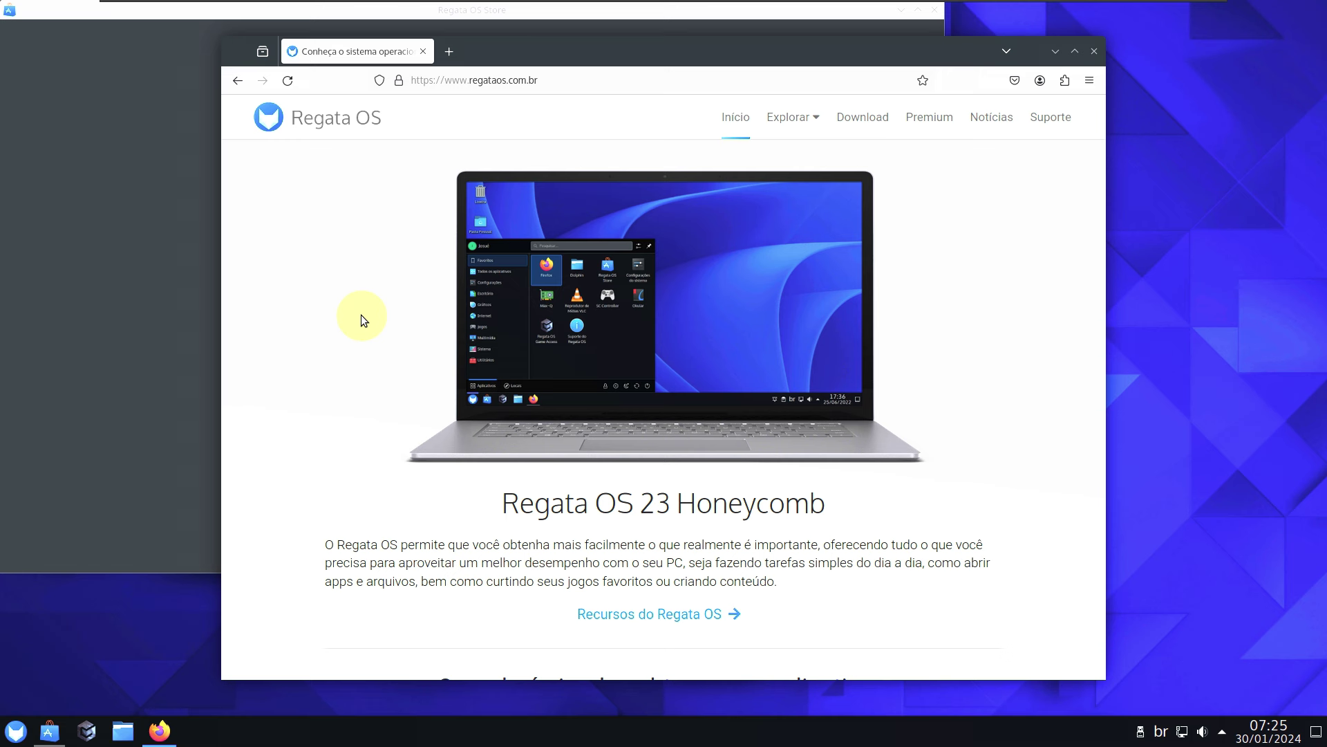
# - Examine the Regata OS 23 Honeycomb home page from its introduction down to the footer and back up
pyautogui.scroll(-4, 503, 426)
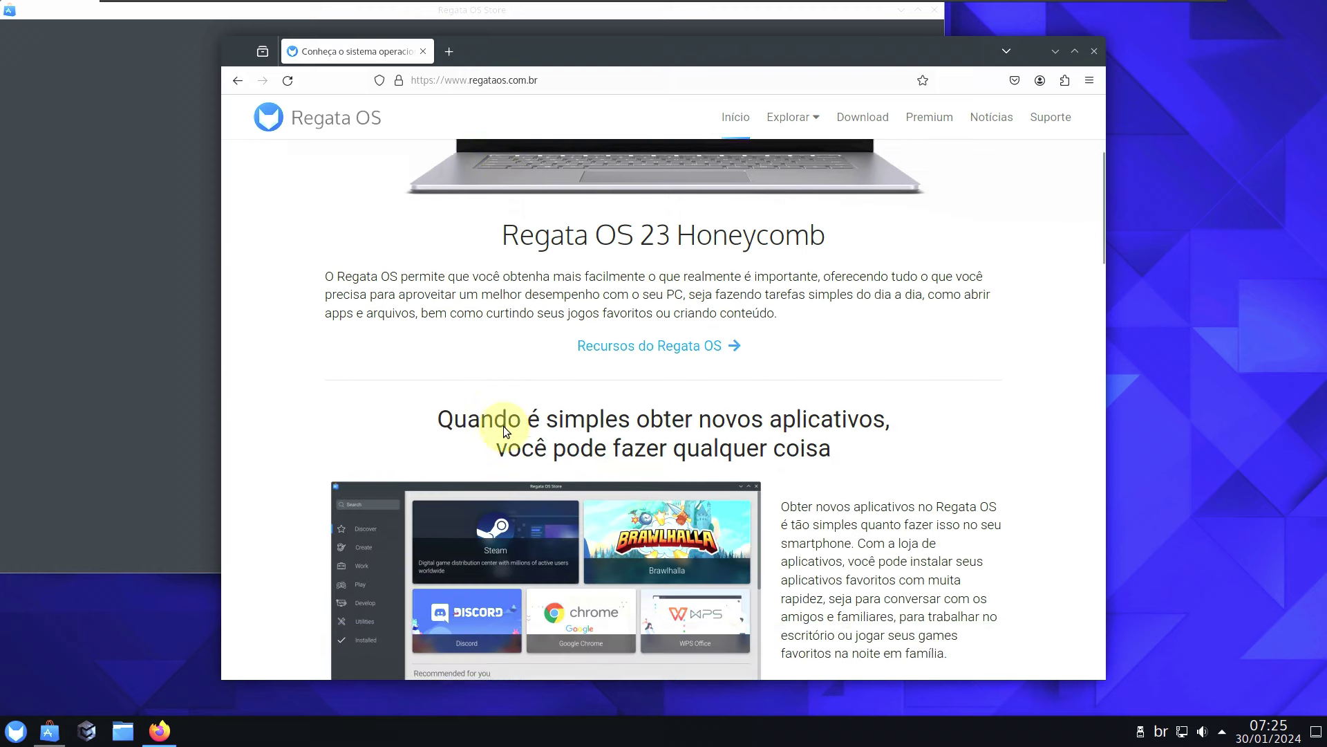
pyautogui.scroll(-2, 503, 426)
pyautogui.scroll(-8, 596, 381)
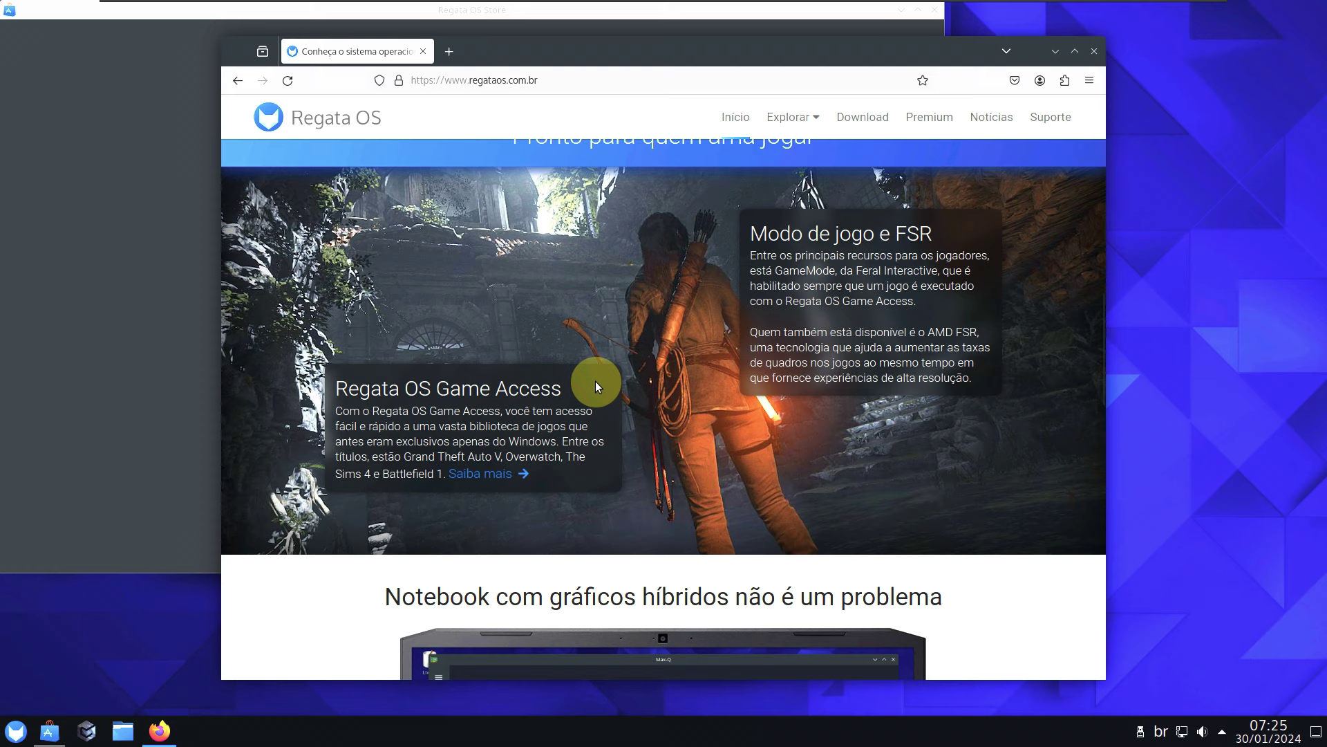
pyautogui.scroll(-8, 597, 384)
pyautogui.scroll(-12, 597, 385)
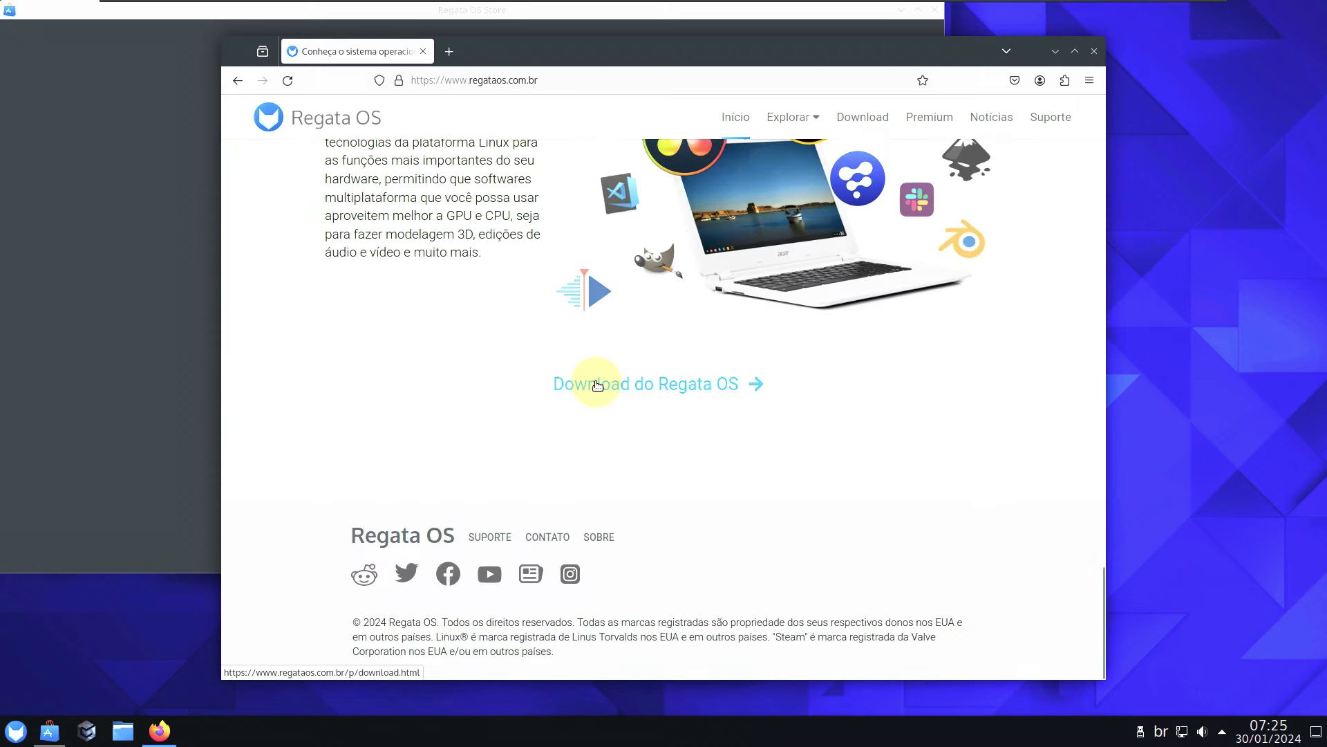
pyautogui.scroll(10, 597, 384)
pyautogui.scroll(12, 597, 384)
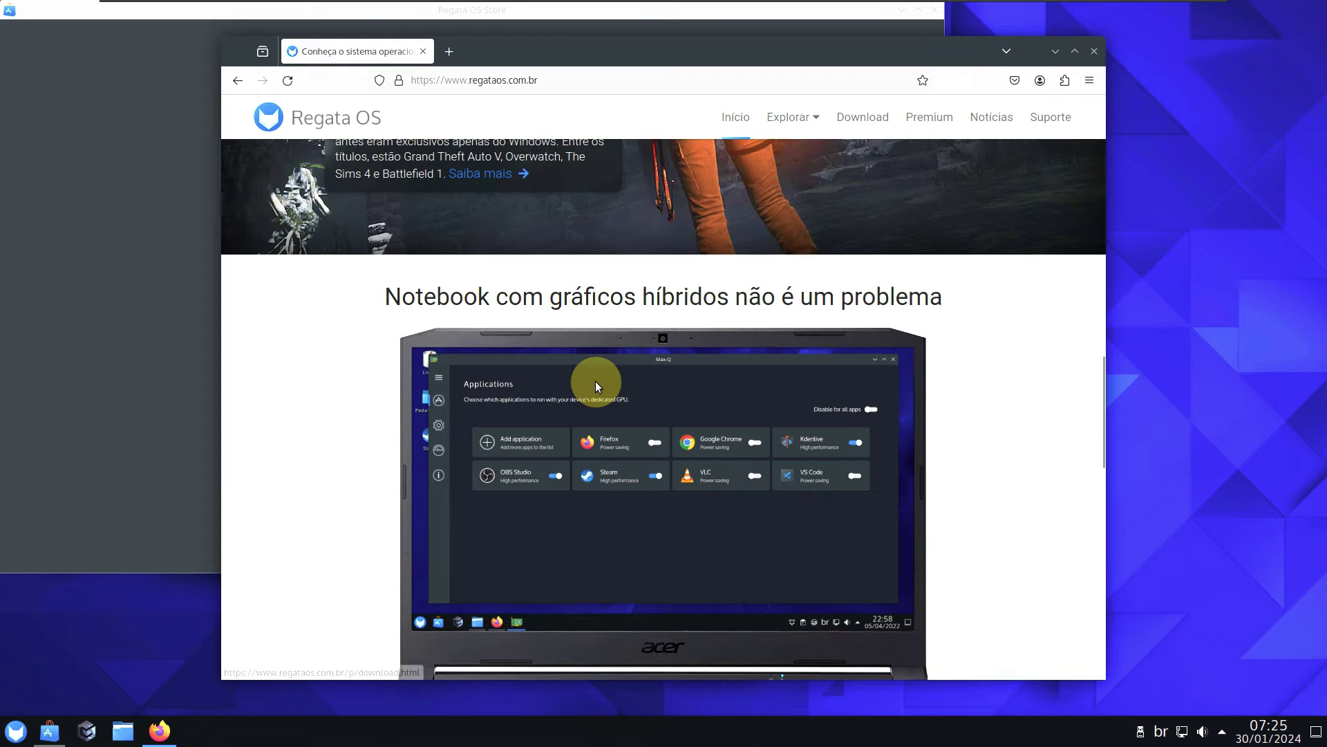
pyautogui.scroll(1, 595, 381)
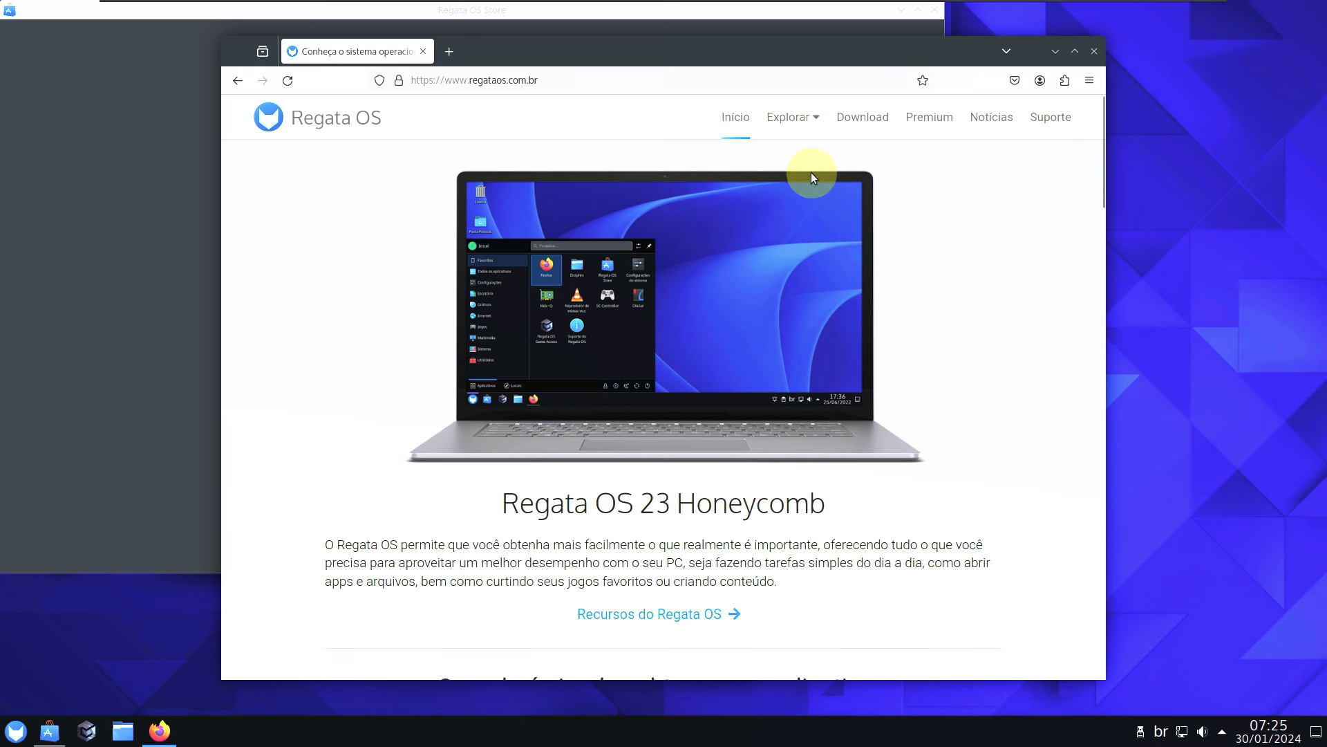
# - Request the SourceForge download of the standard Regata OS edition from the site's download page and decline the offered page translation
pyautogui.click(860, 123)
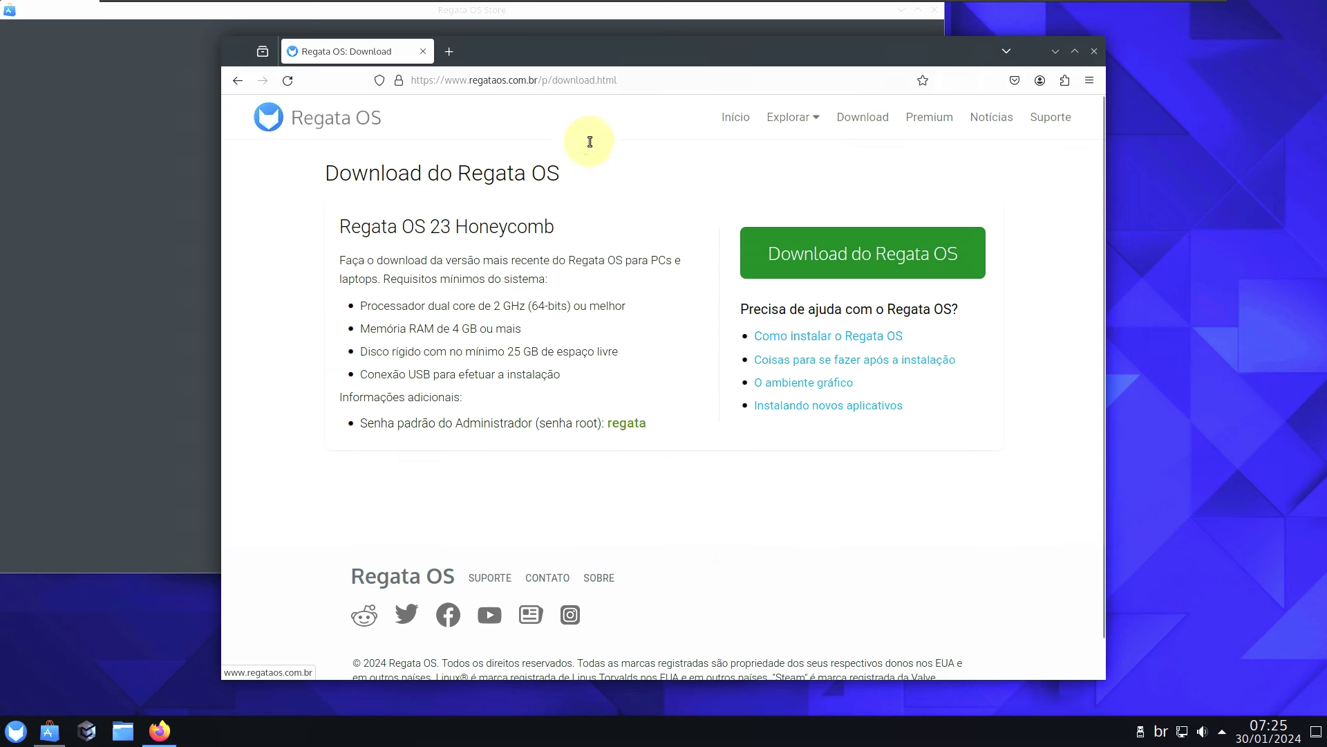
pyautogui.click(852, 240)
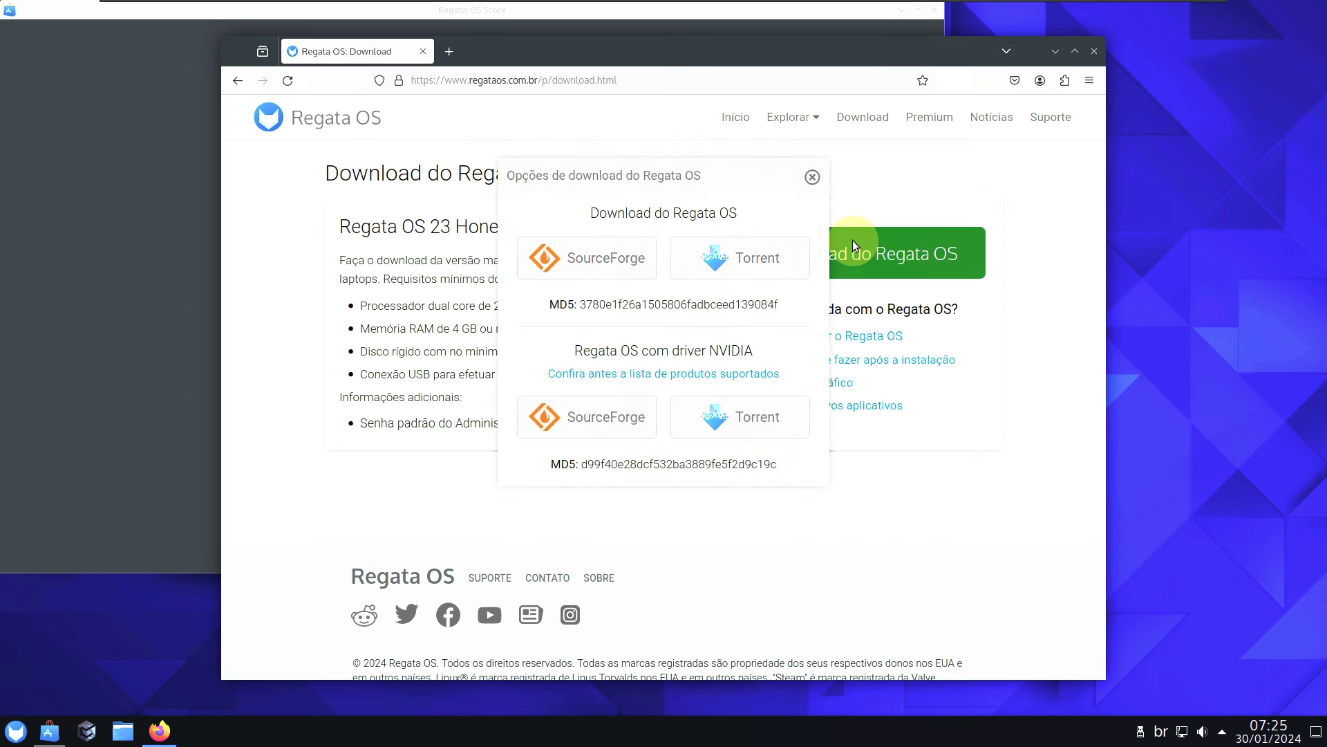
pyautogui.click(578, 272)
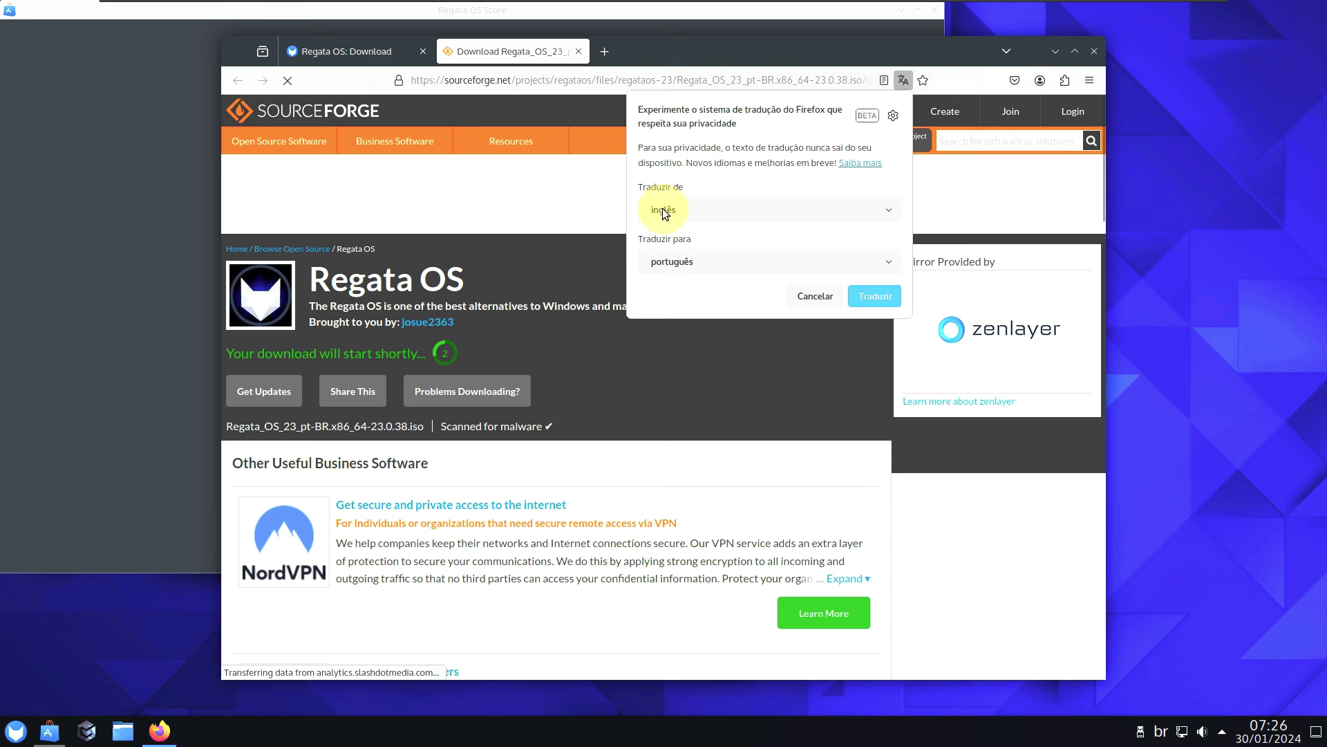
pyautogui.click(816, 297)
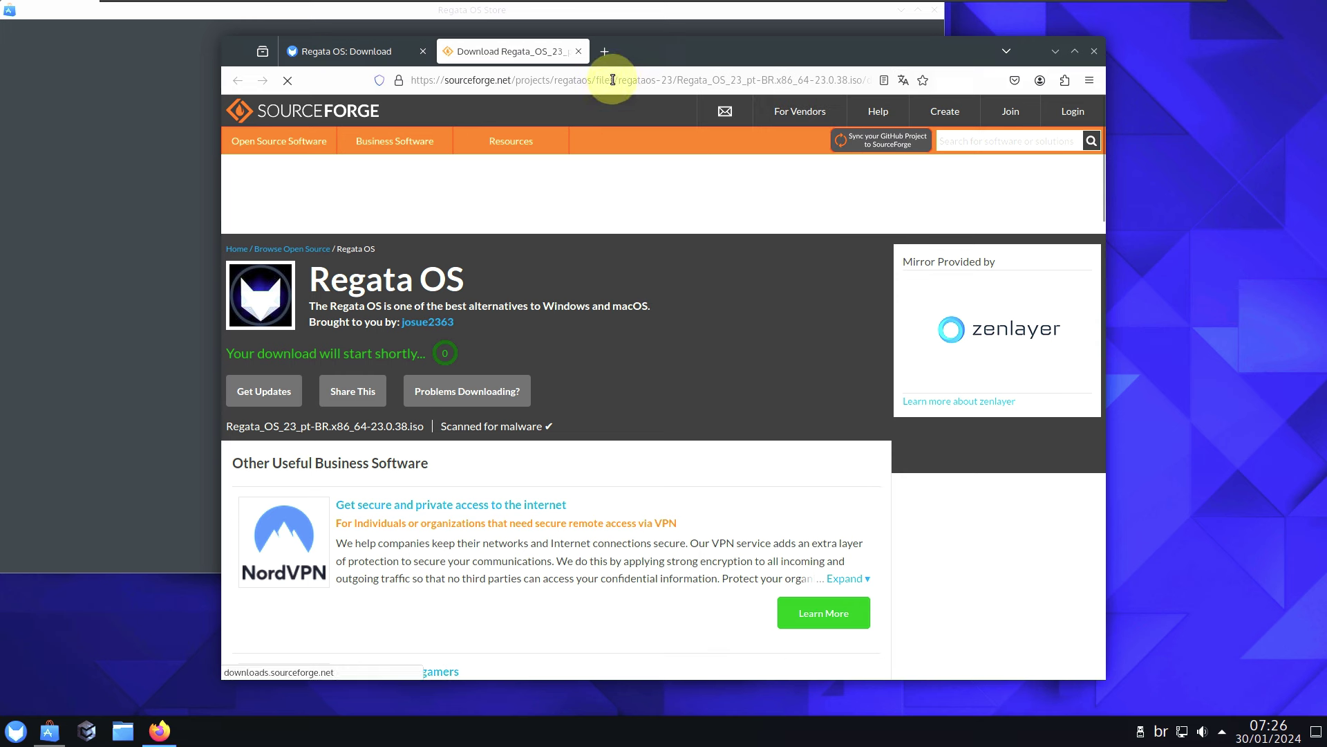
pyautogui.moveTo(612, 79); pyautogui.dragTo(940, 80)
pyautogui.press('BackSpace')
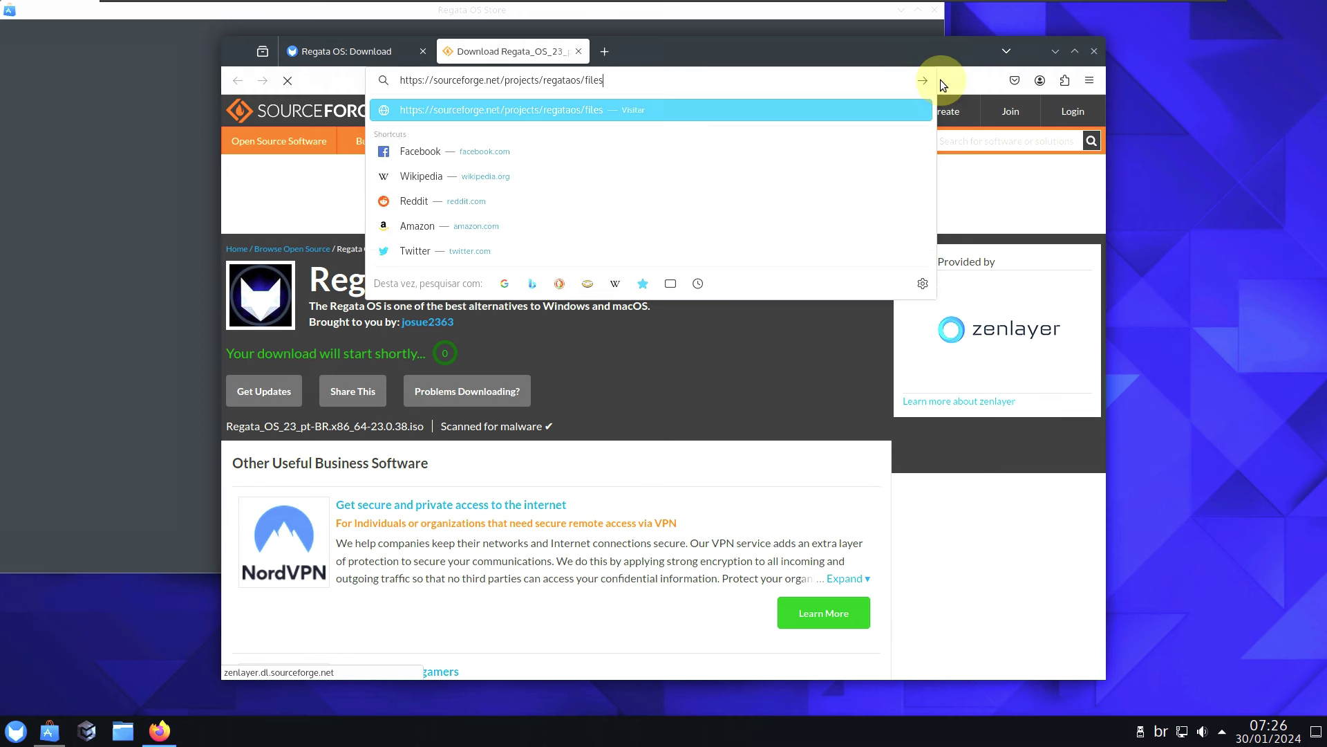
pyautogui.press('Return')
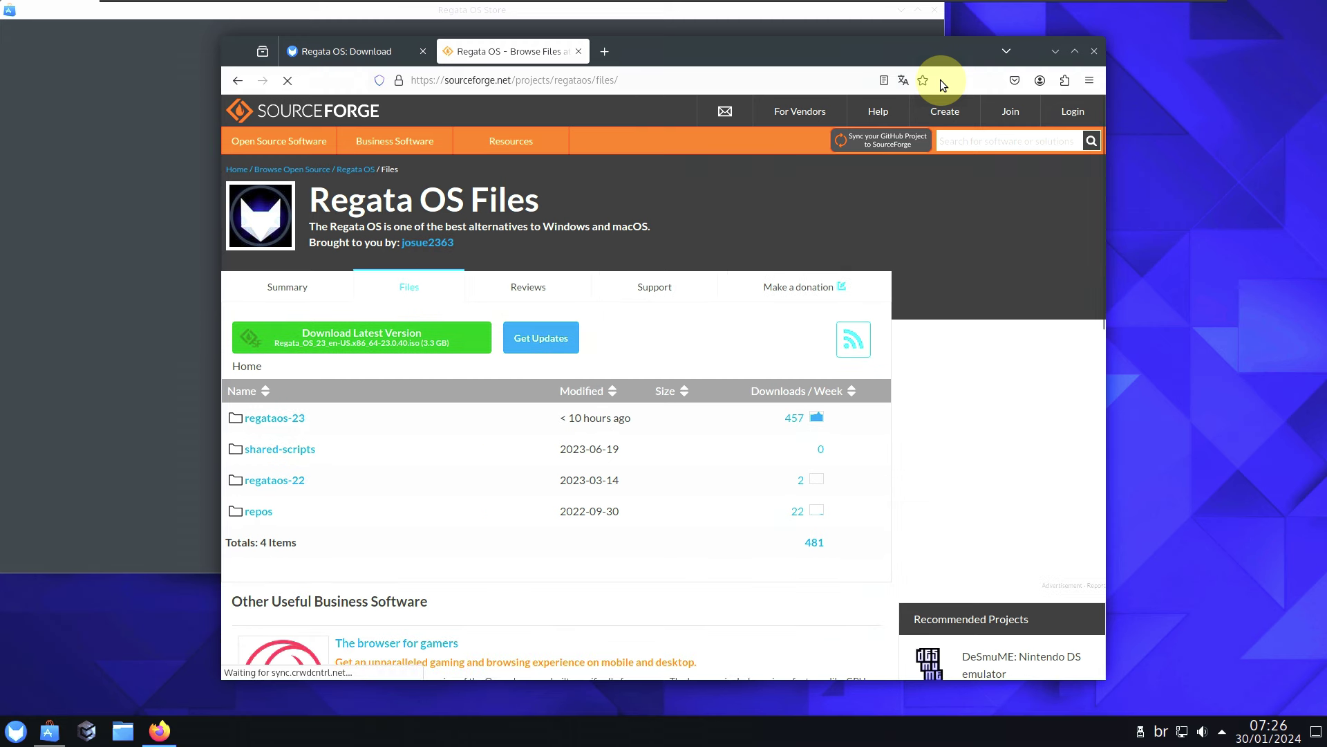
pyautogui.click(301, 418)
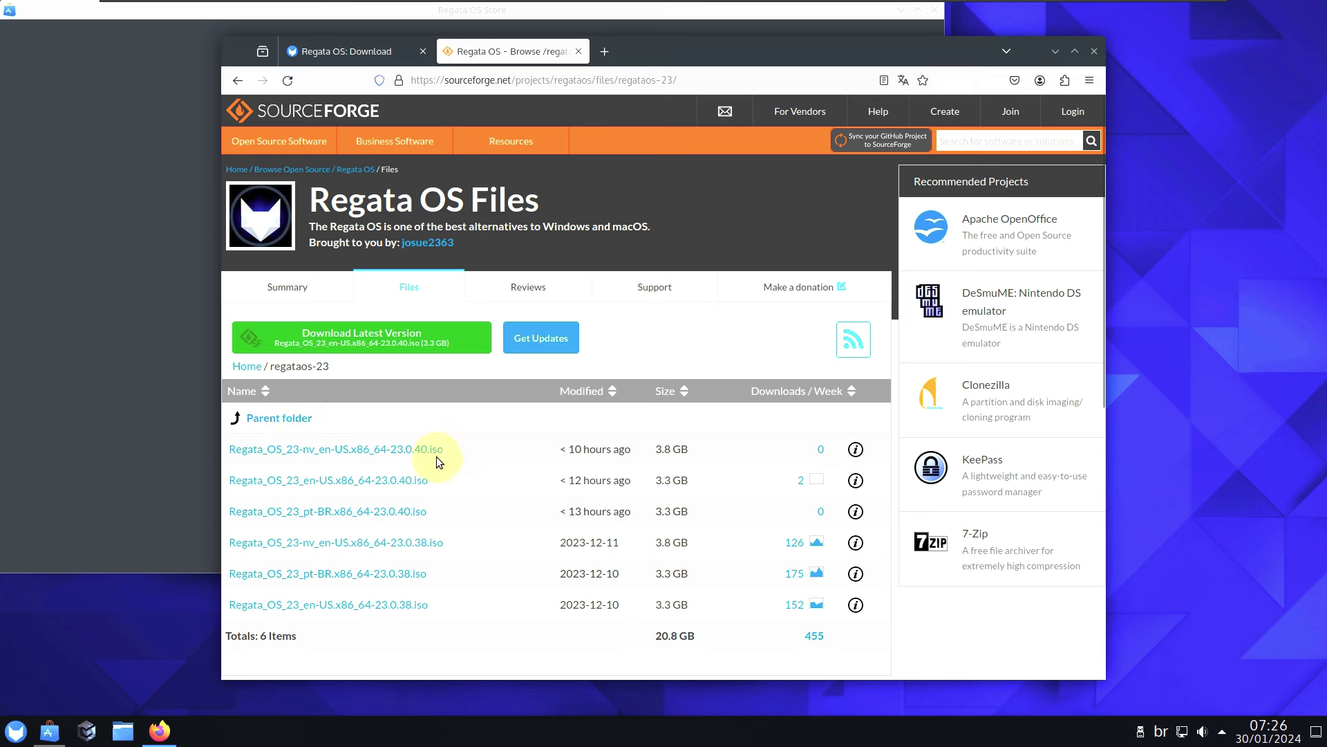
pyautogui.click(360, 488)
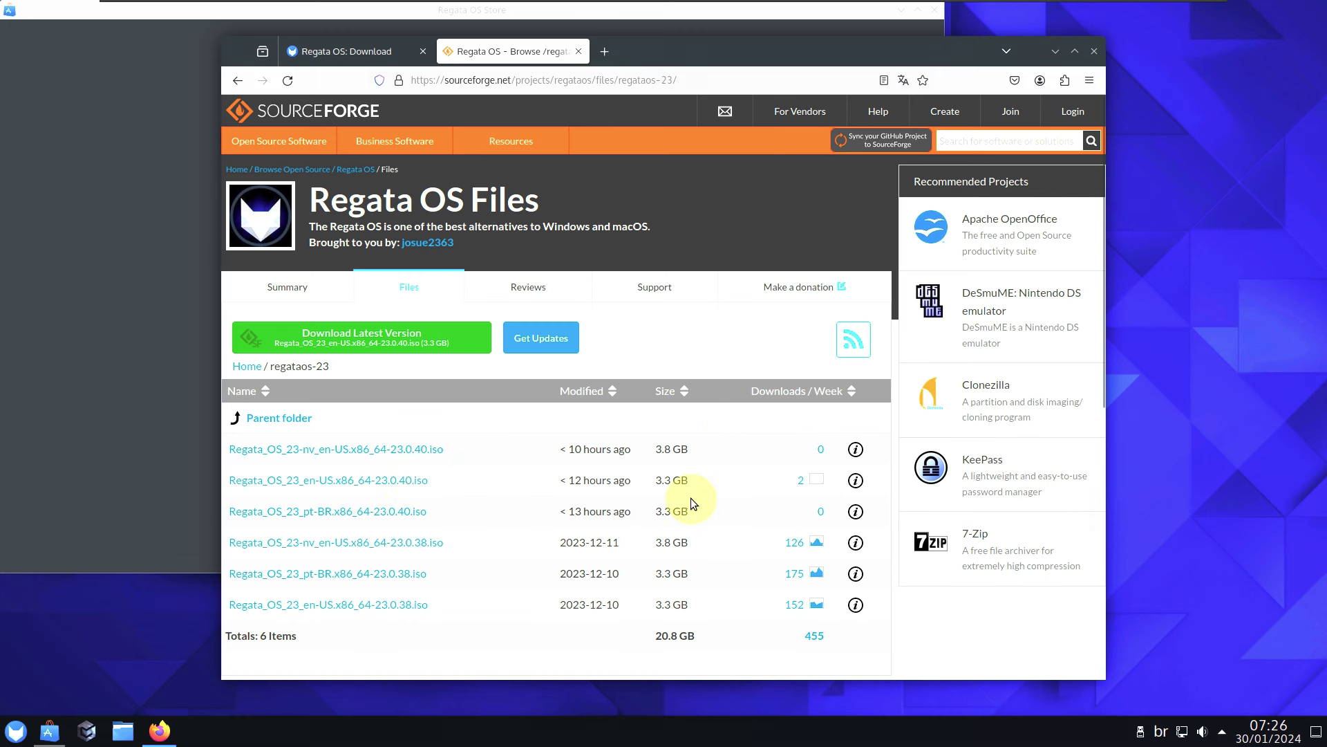
# - Close the browser and move the Regata OS Store window toward the middle of the desktop
pyautogui.click(1094, 53)
pyautogui.moveTo(564, 14); pyautogui.dragTo(804, 168)
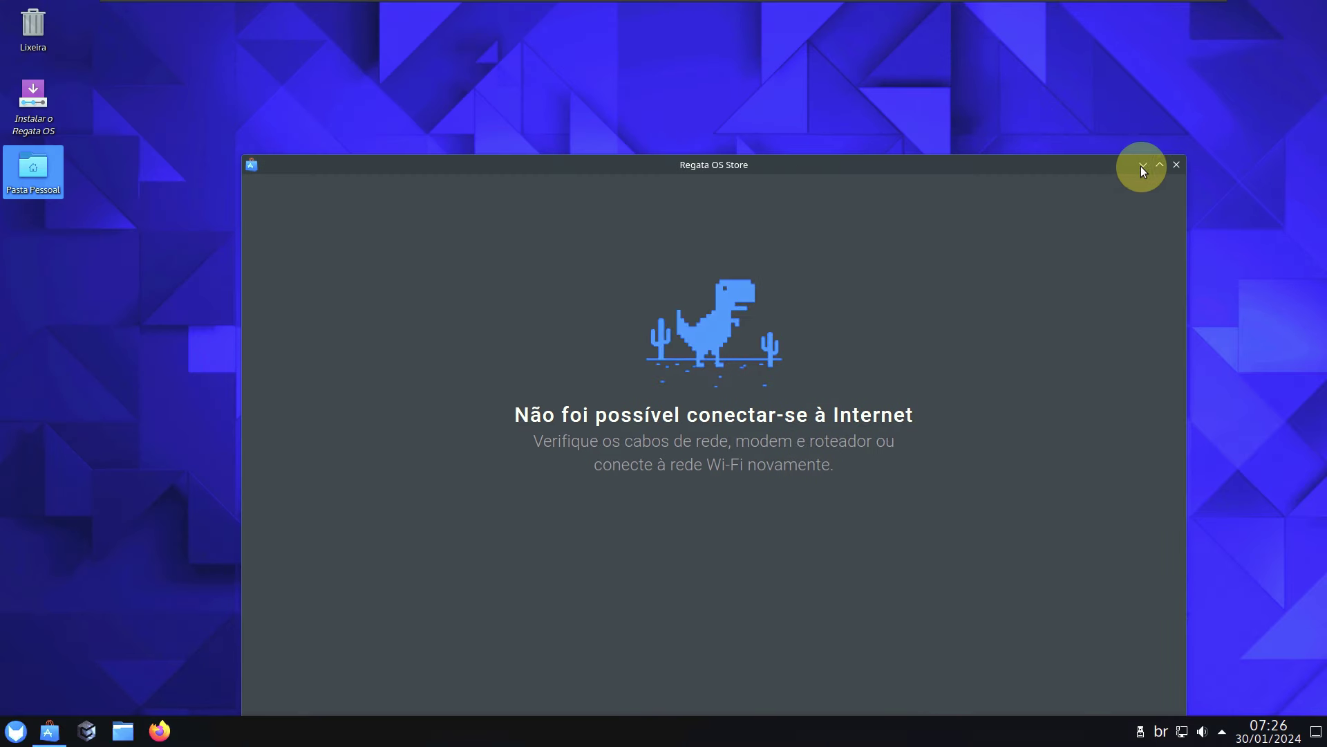
# - Close the Regata OS Store window and launch the Regata OS installer from the desktop
pyautogui.click(1177, 165)
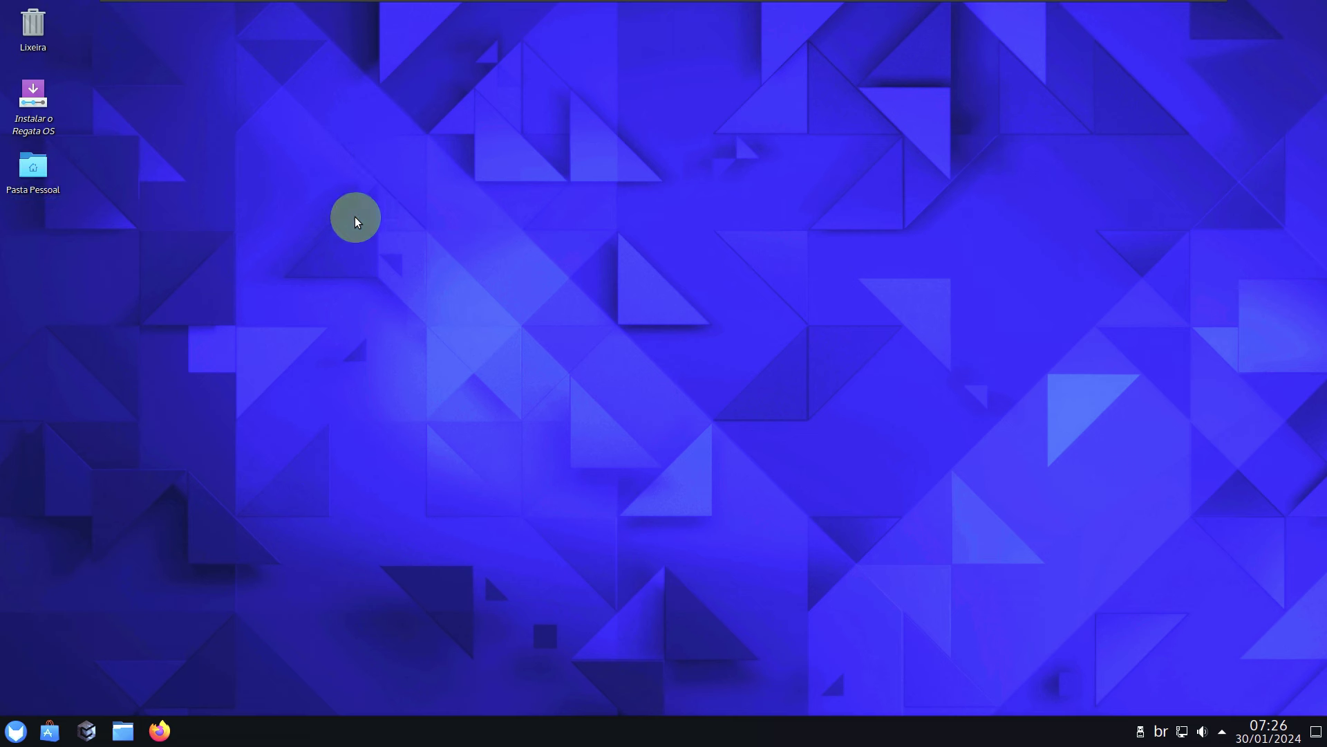
pyautogui.click(48, 113)
pyautogui.rightClick(47, 110)
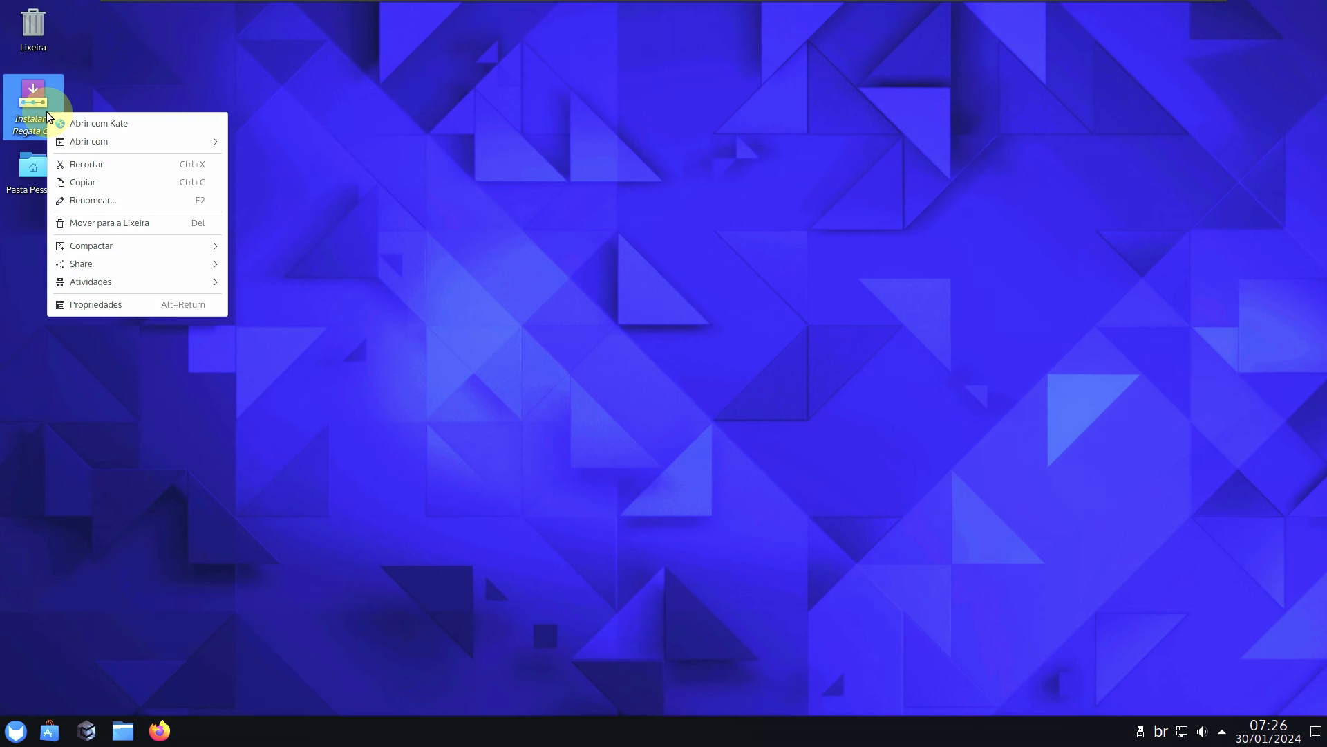
pyautogui.click(120, 74)
pyautogui.doubleClick(50, 97)
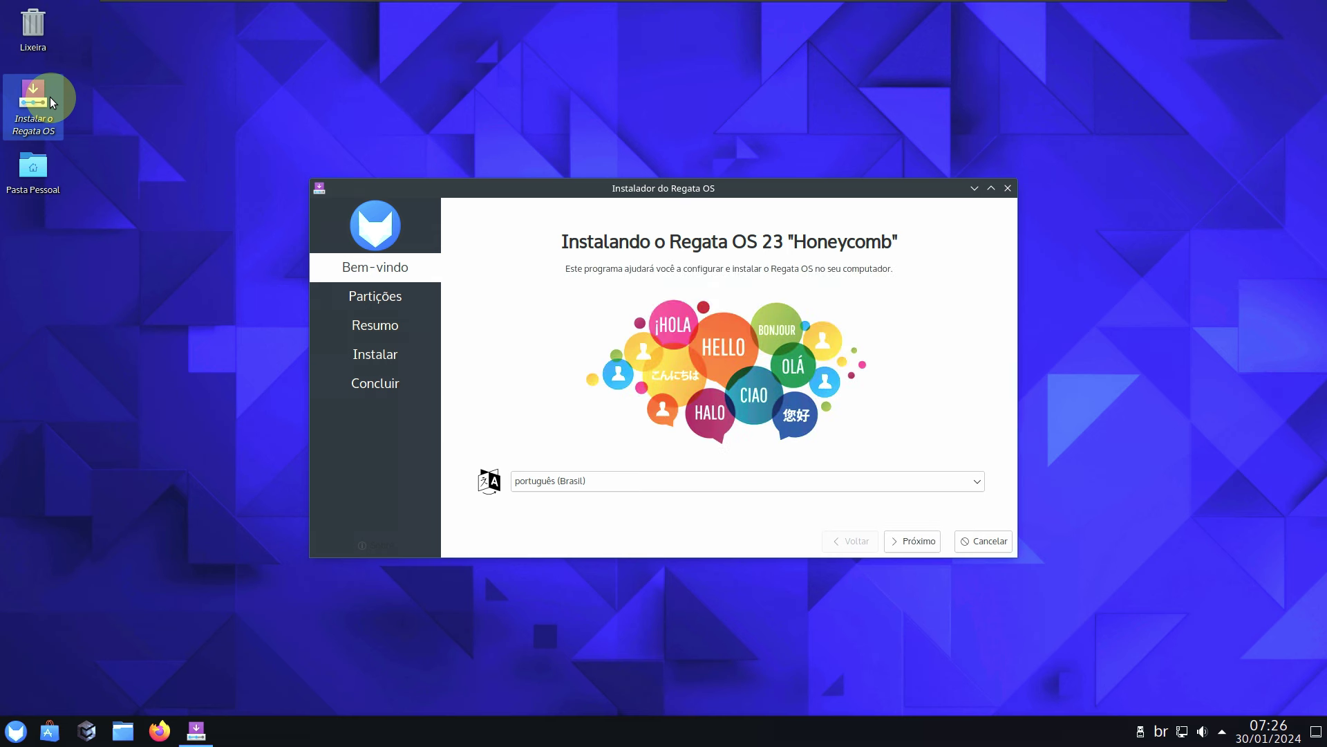
# - View the installer's version information and set the installer language to American English
pyautogui.click(375, 541)
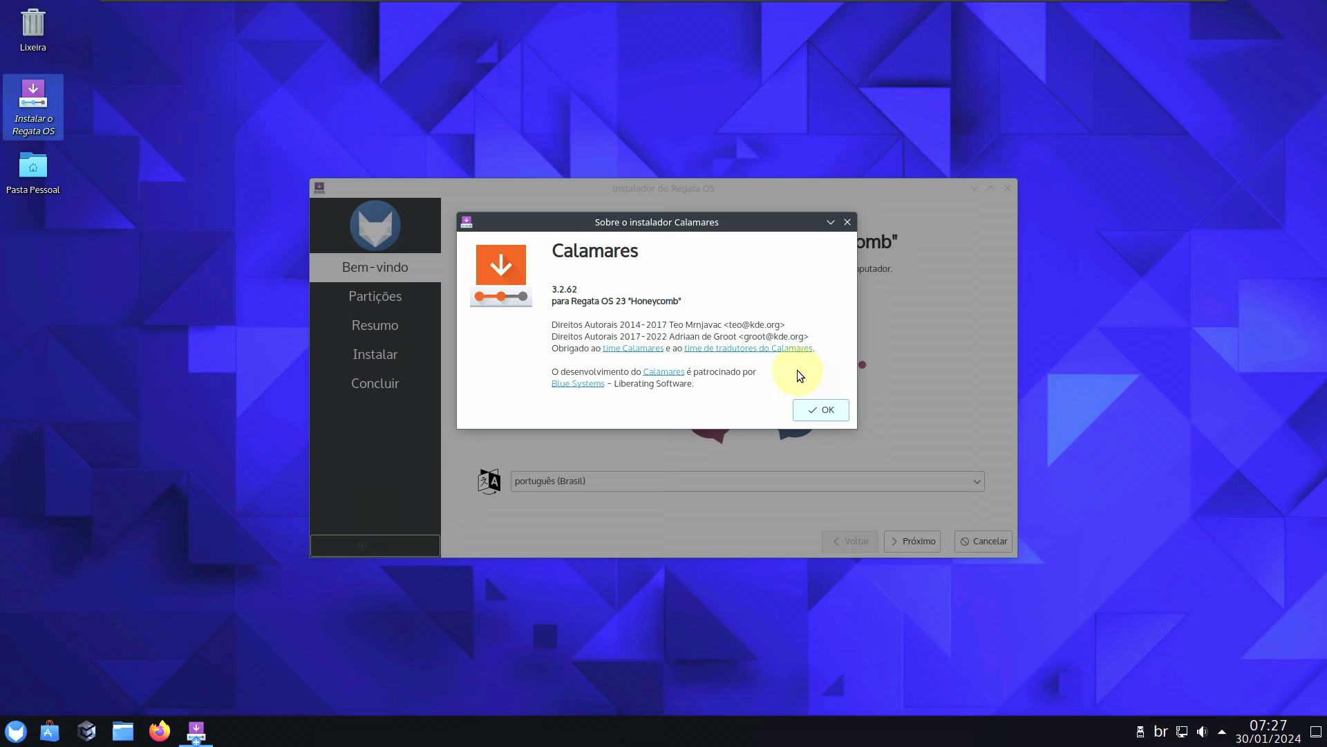
pyautogui.click(822, 409)
pyautogui.click(625, 482)
pyautogui.scroll(3, 608, 578)
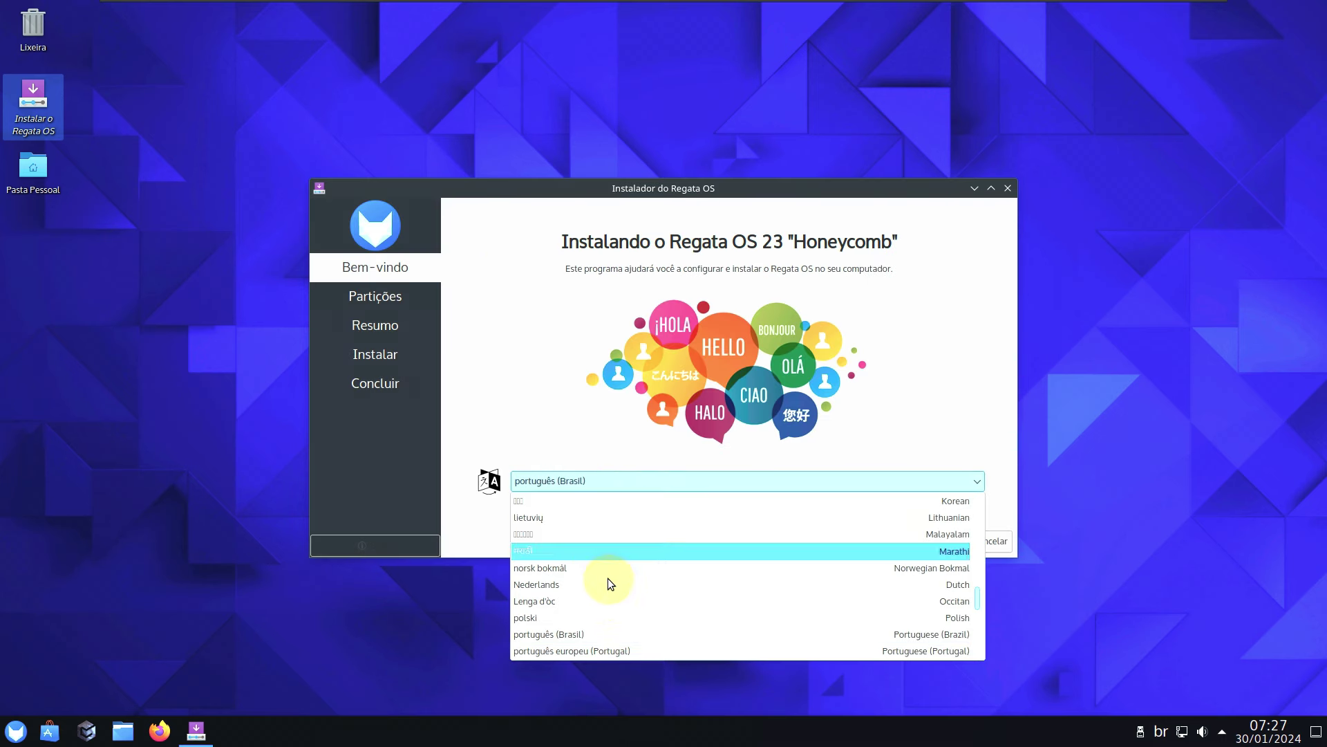
pyautogui.scroll(5, 609, 597)
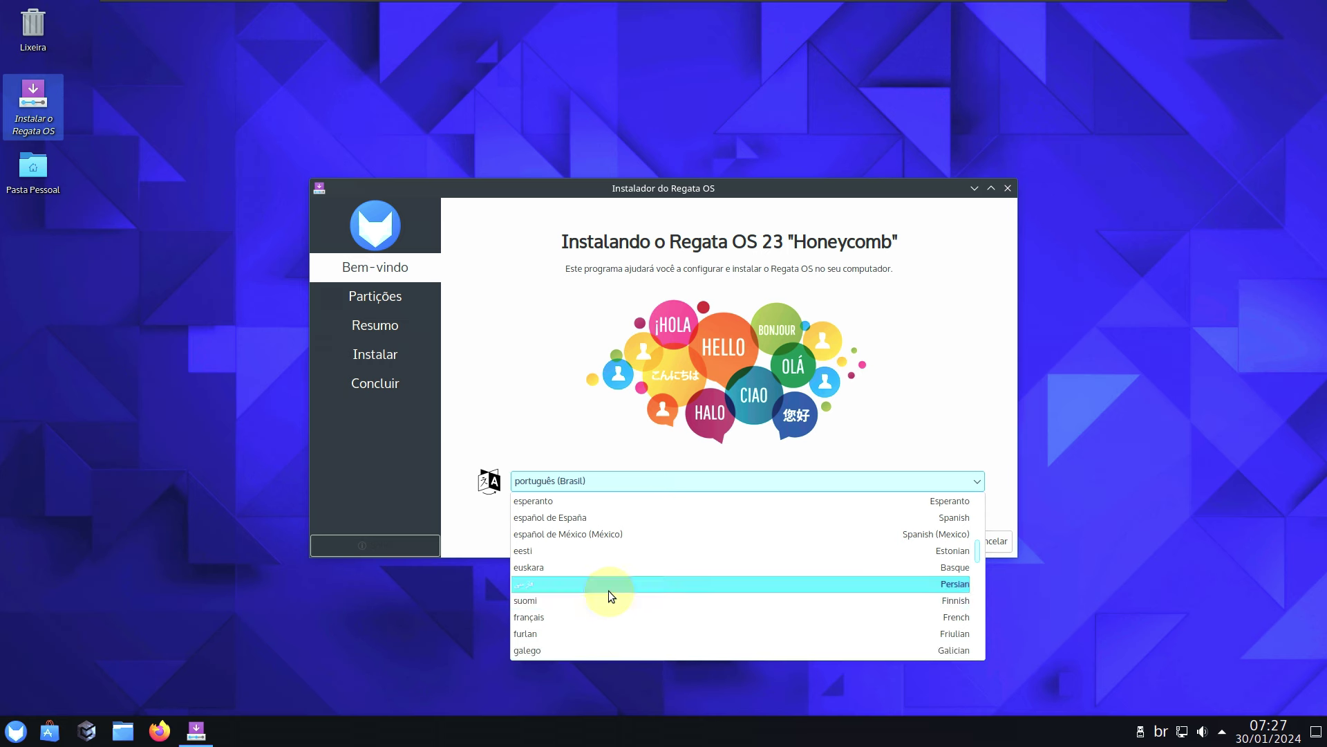
pyautogui.scroll(1, 609, 590)
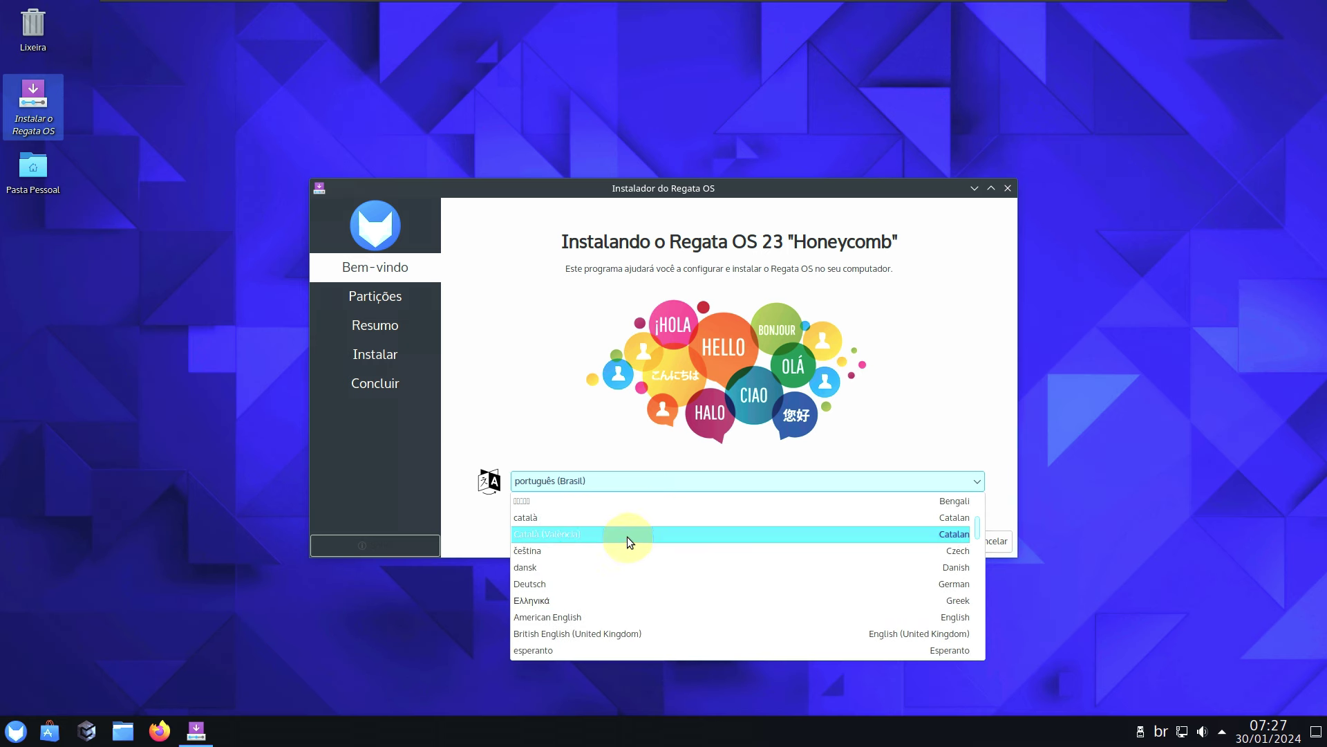
pyautogui.click(578, 621)
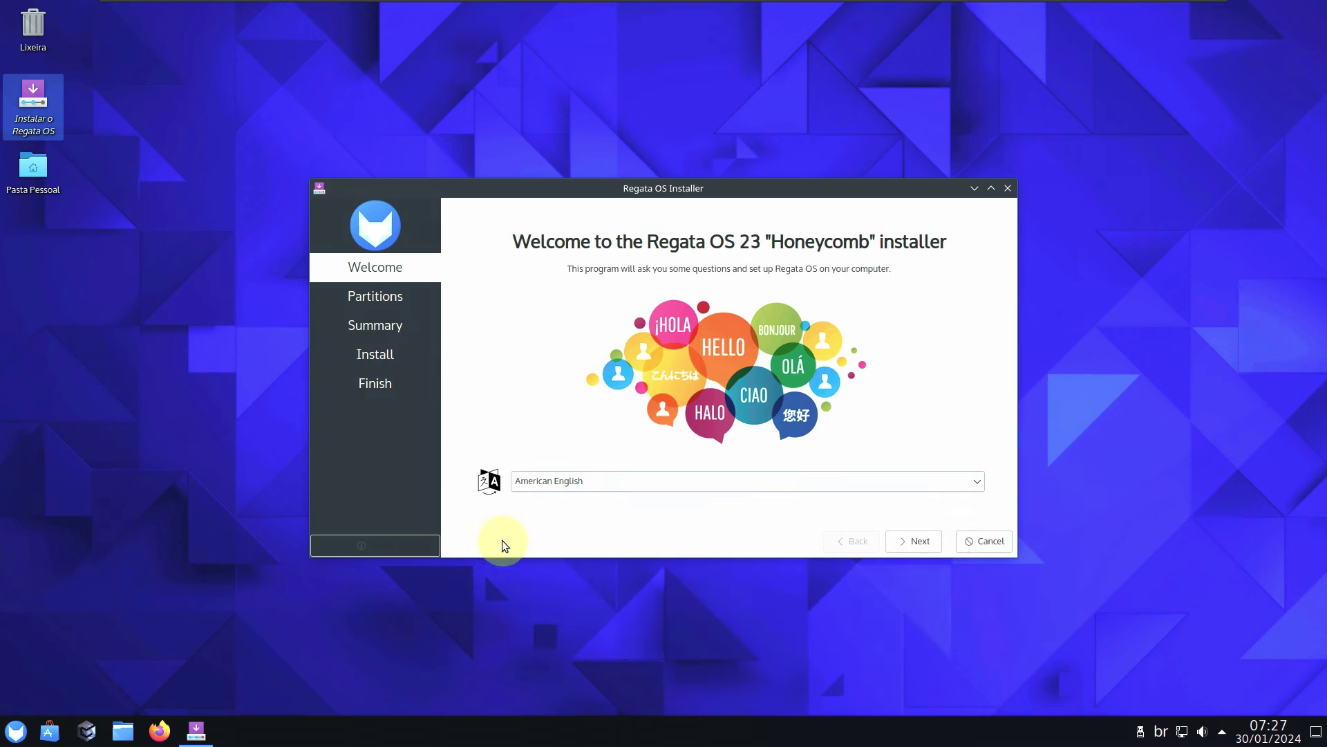
# - Proceed to the partition settings, view the storage devices, select Erase disk, and view the swap choices while keeping No Swap
pyautogui.click(901, 539)
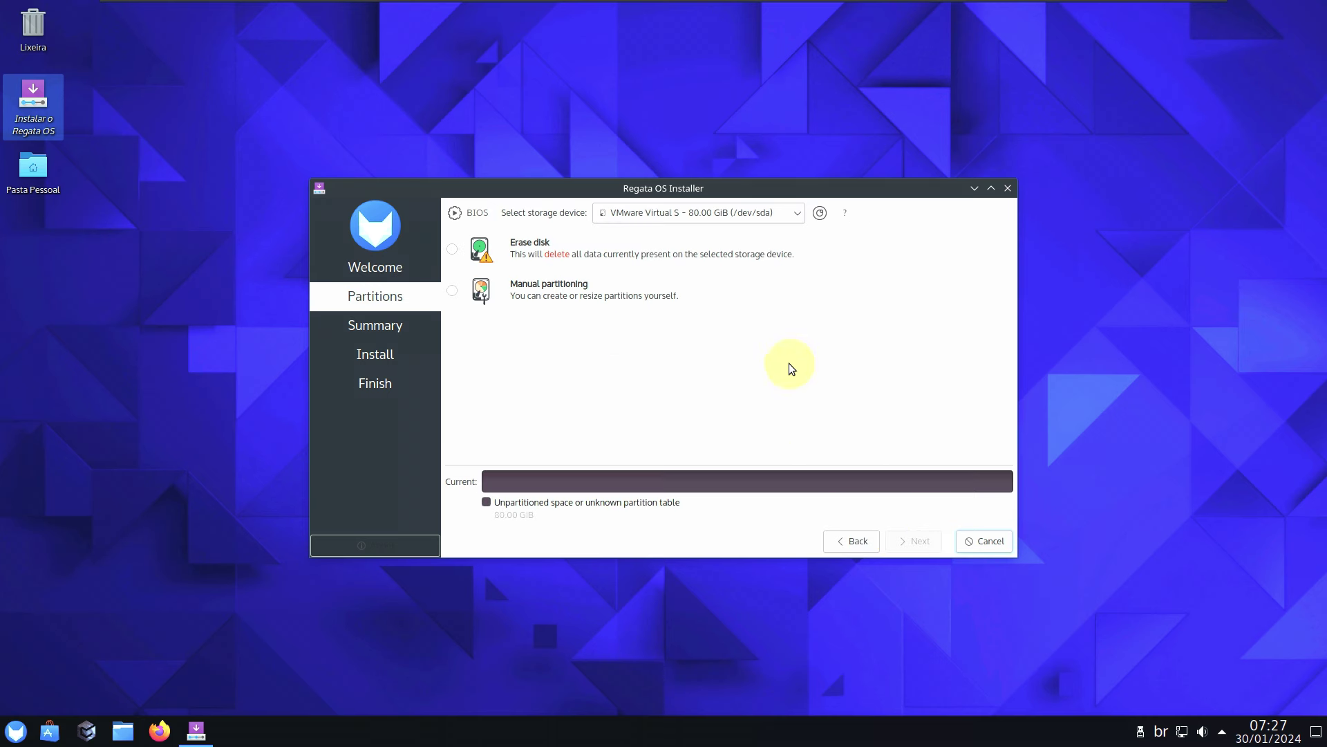
pyautogui.click(674, 211)
pyautogui.click(939, 273)
pyautogui.click(456, 258)
pyautogui.click(524, 283)
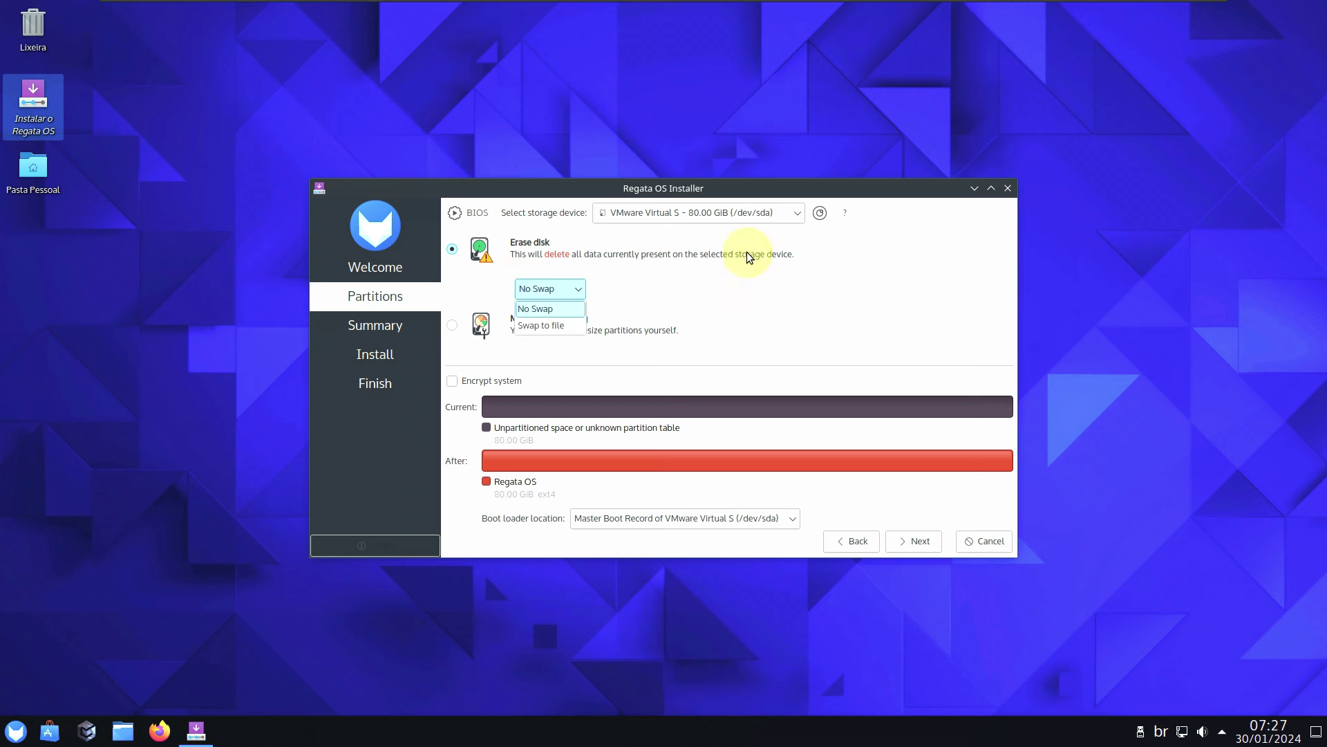
pyautogui.click(823, 276)
# - Try out the system encryption option, turn it back off, and view the available boot loader locations
pyautogui.click(458, 383)
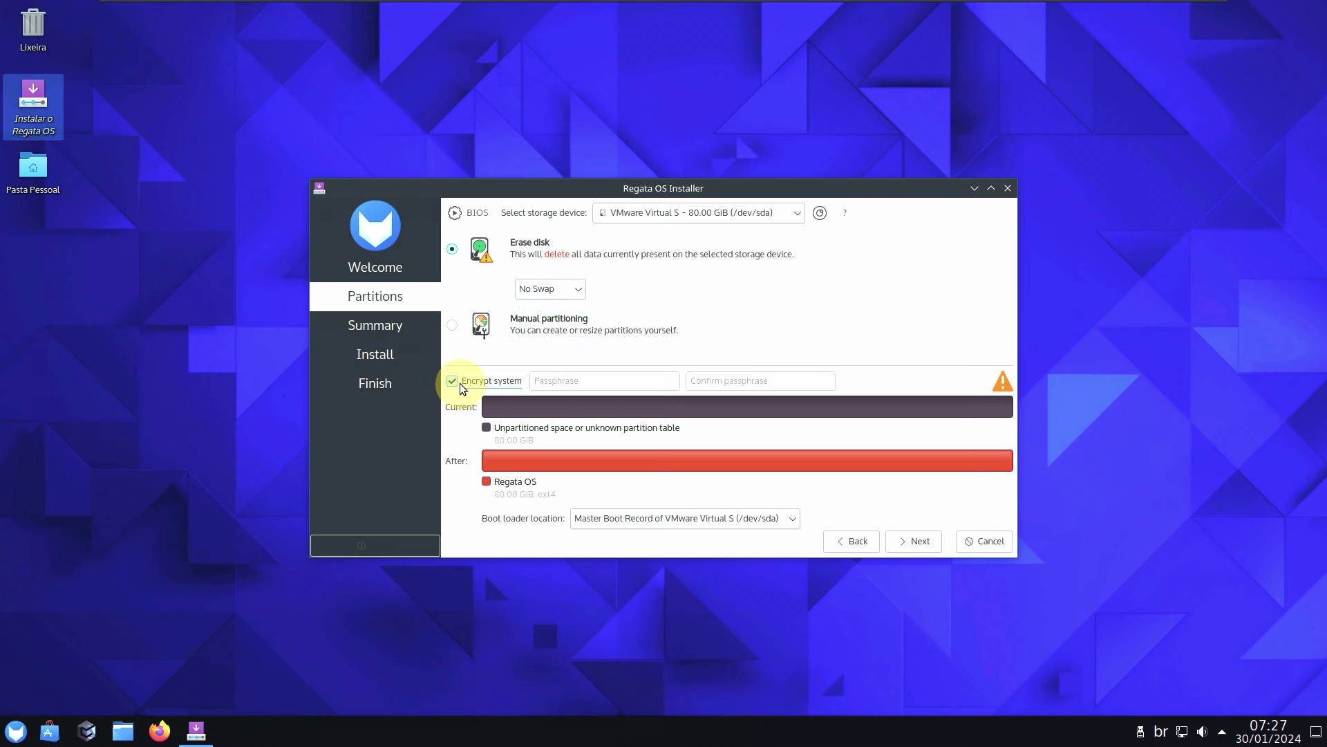
pyautogui.click(459, 381)
pyautogui.click(769, 518)
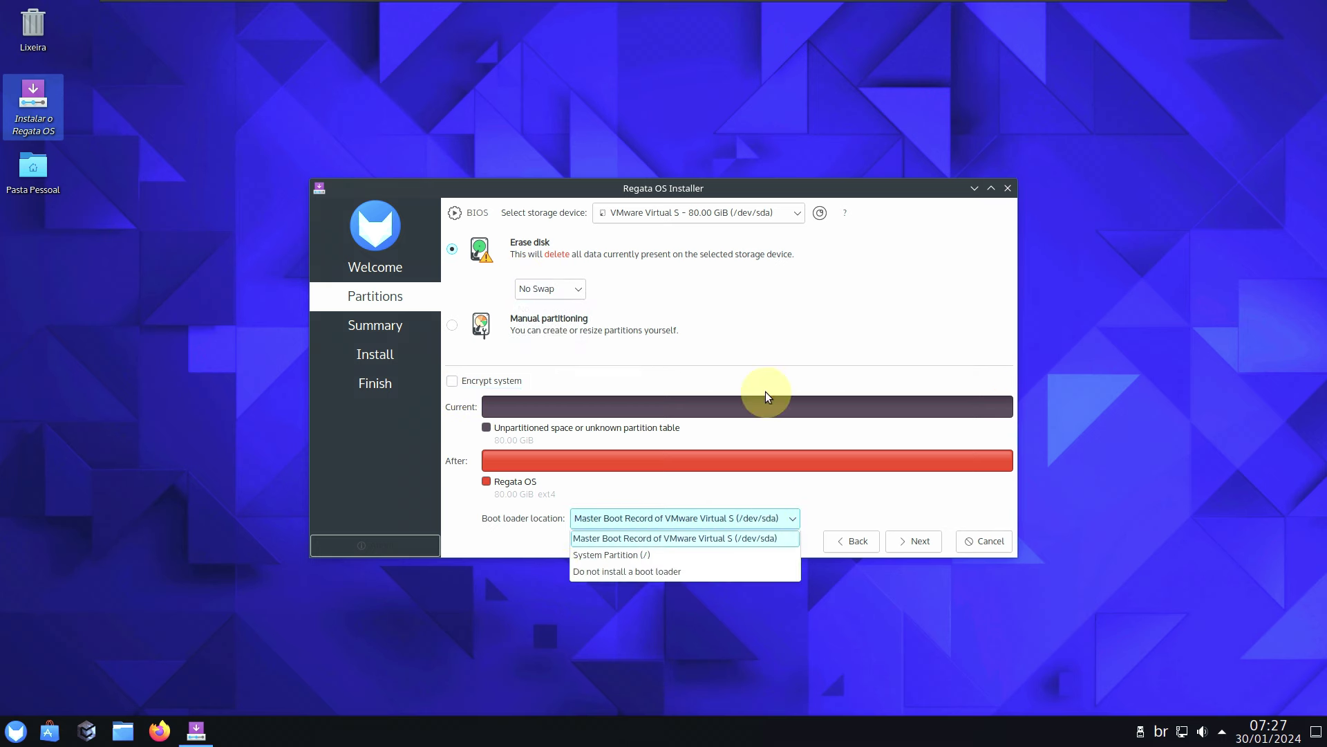
pyautogui.click(830, 295)
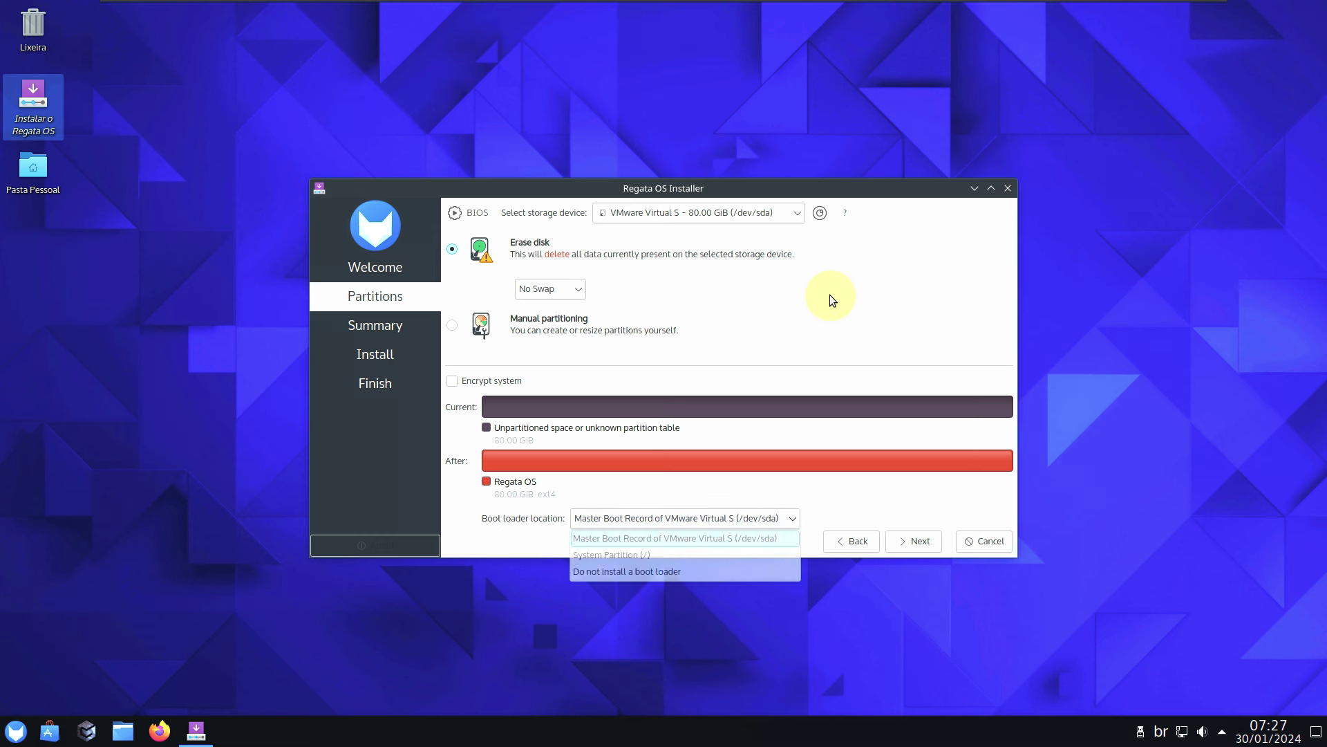
# - Proceed to the installation summary and cancel the installation, quitting the installer
pyautogui.click(913, 541)
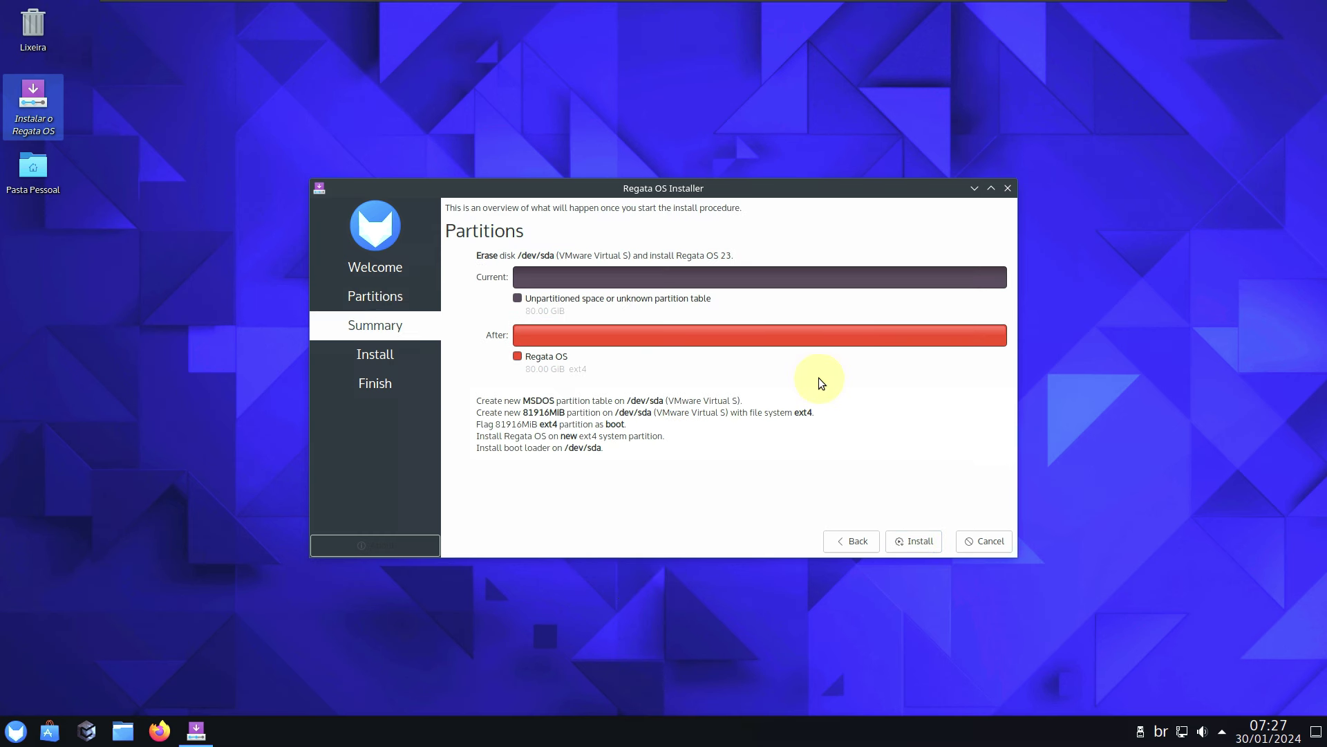
pyautogui.click(1001, 542)
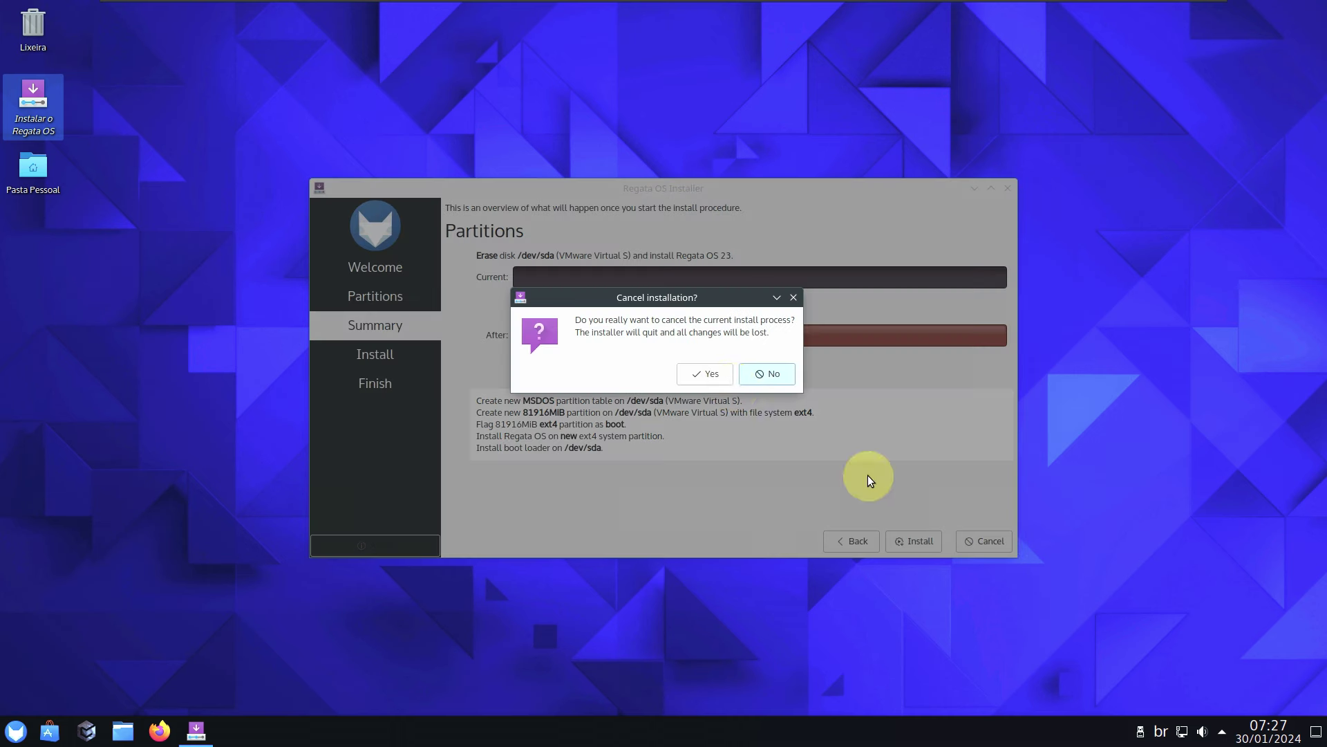
pyautogui.click(705, 371)
# - View the calendar, volume, network and removable device applets in the system tray and switch the keyboard layout to us
pyautogui.click(1234, 726)
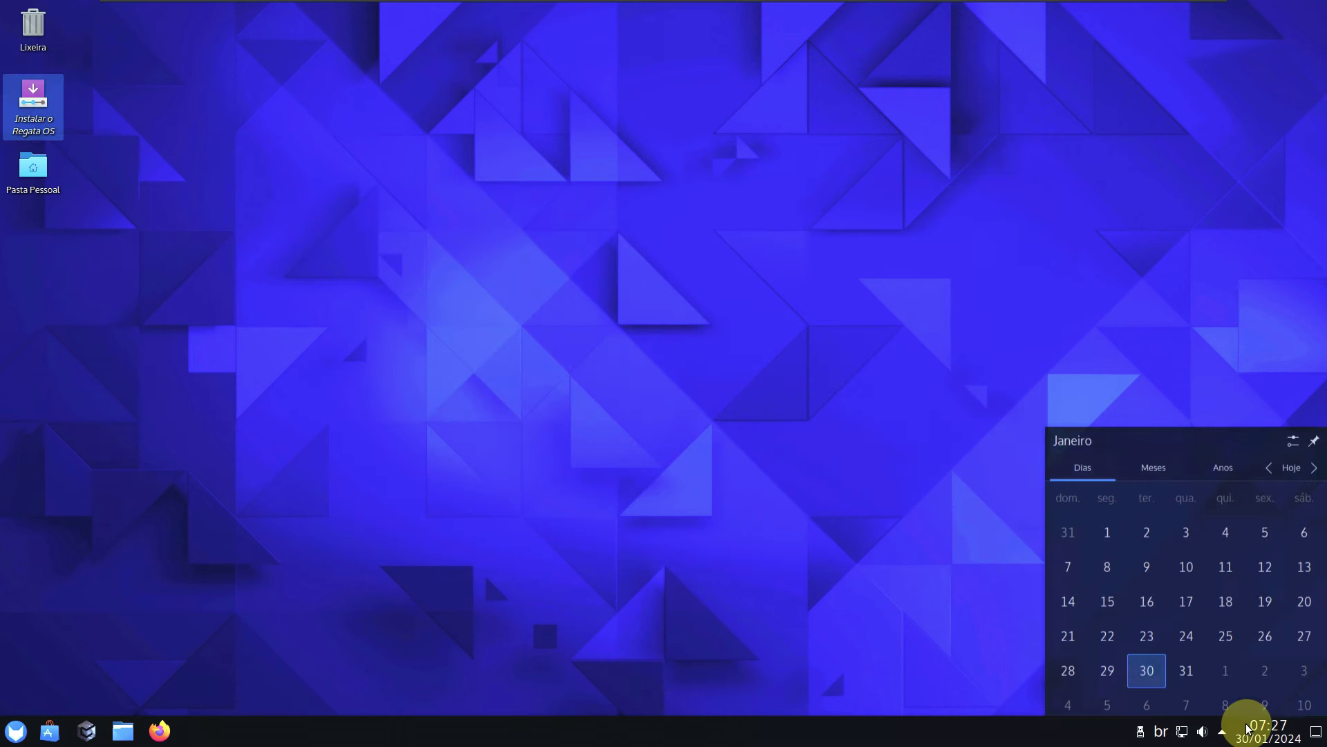
pyautogui.click(1203, 744)
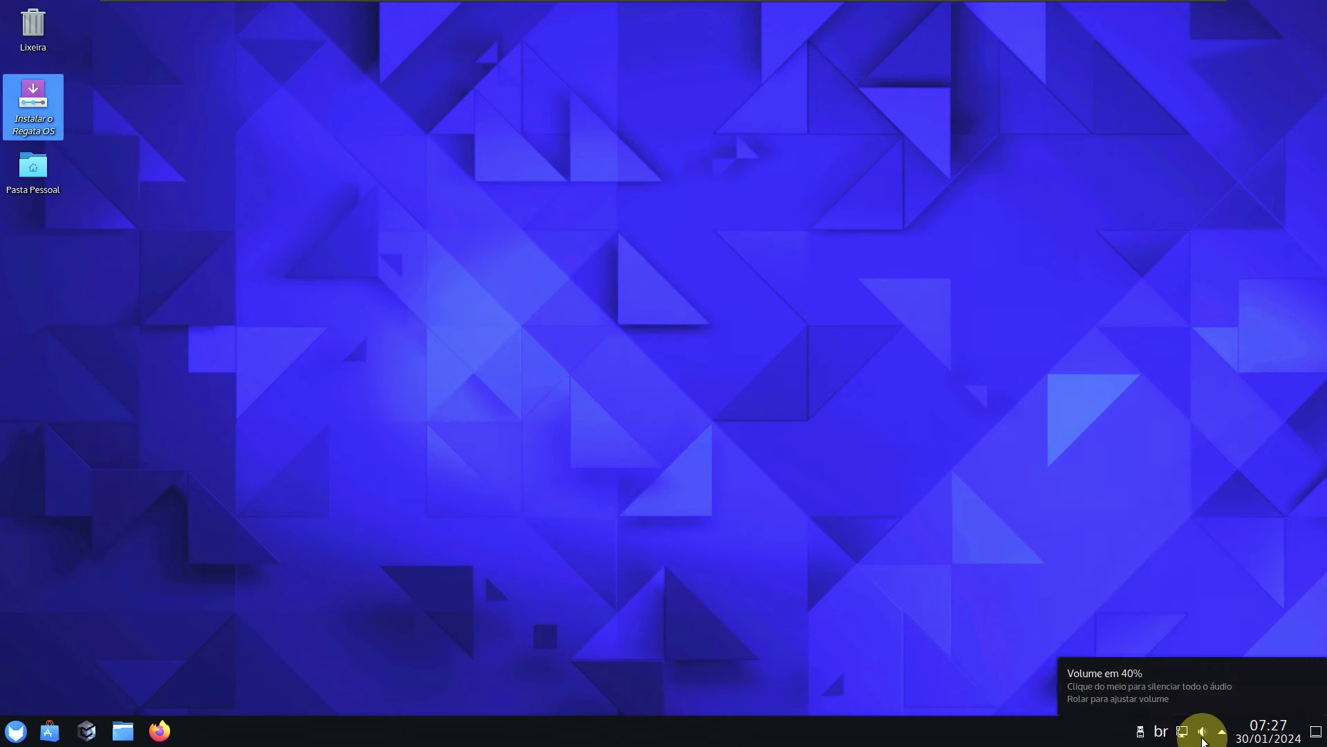
pyautogui.click(1203, 741)
pyautogui.click(1203, 741)
pyautogui.click(1183, 734)
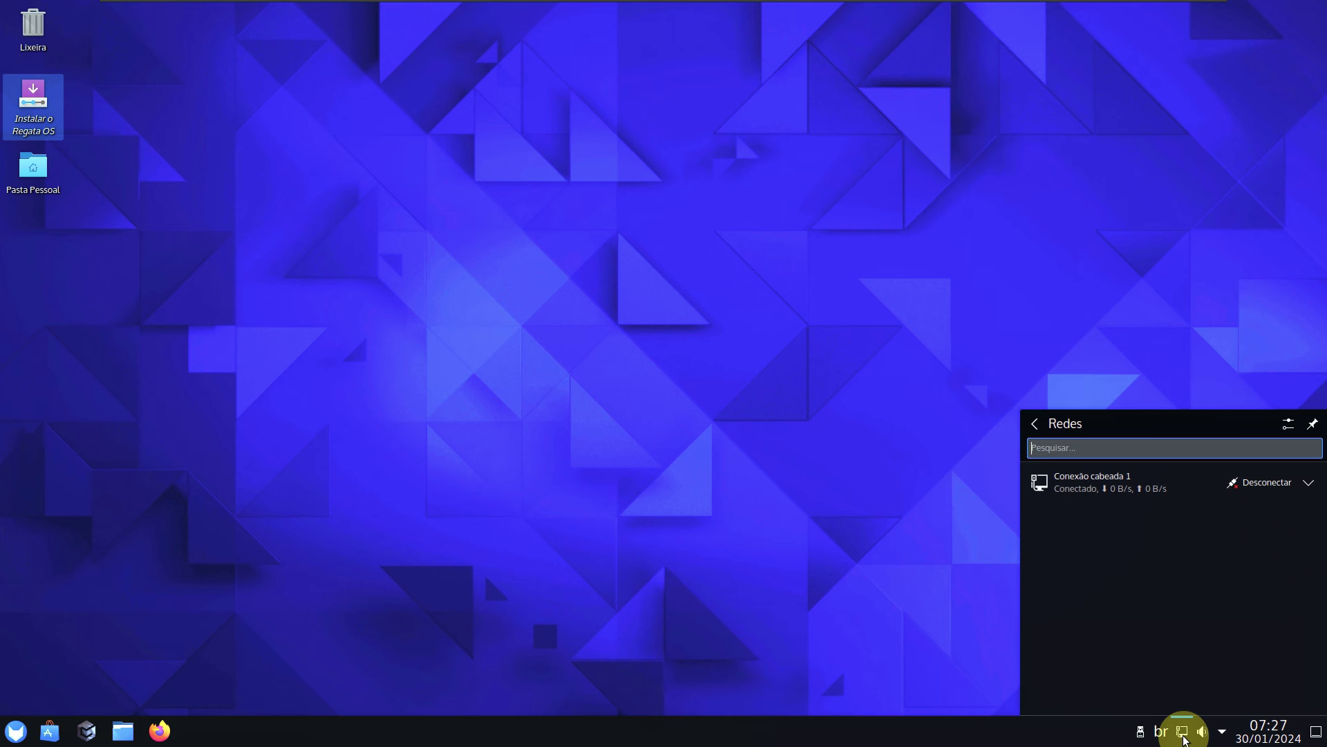
pyautogui.click(1183, 737)
pyautogui.click(1164, 737)
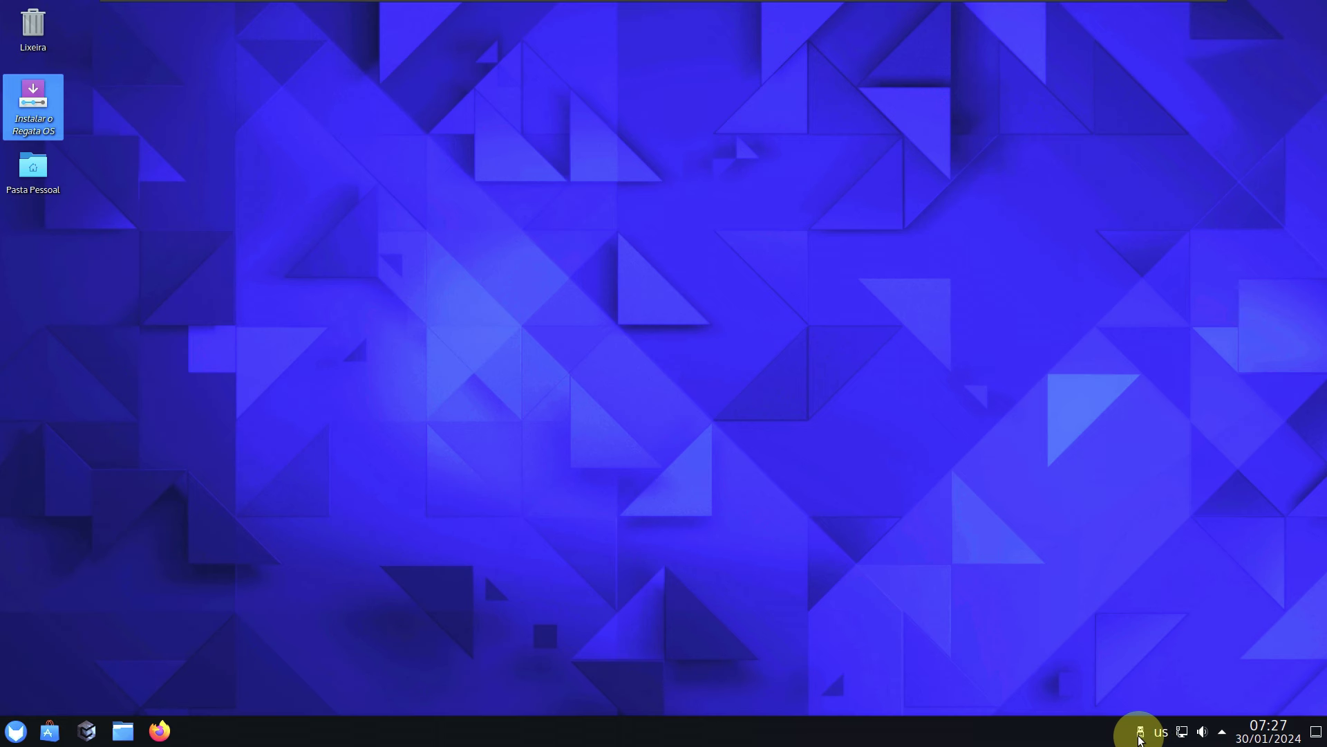
pyautogui.click(1141, 734)
# - Open the desktop folder configuration, view its Sobre page, and return to the wallpaper settings
pyautogui.rightClick(438, 164)
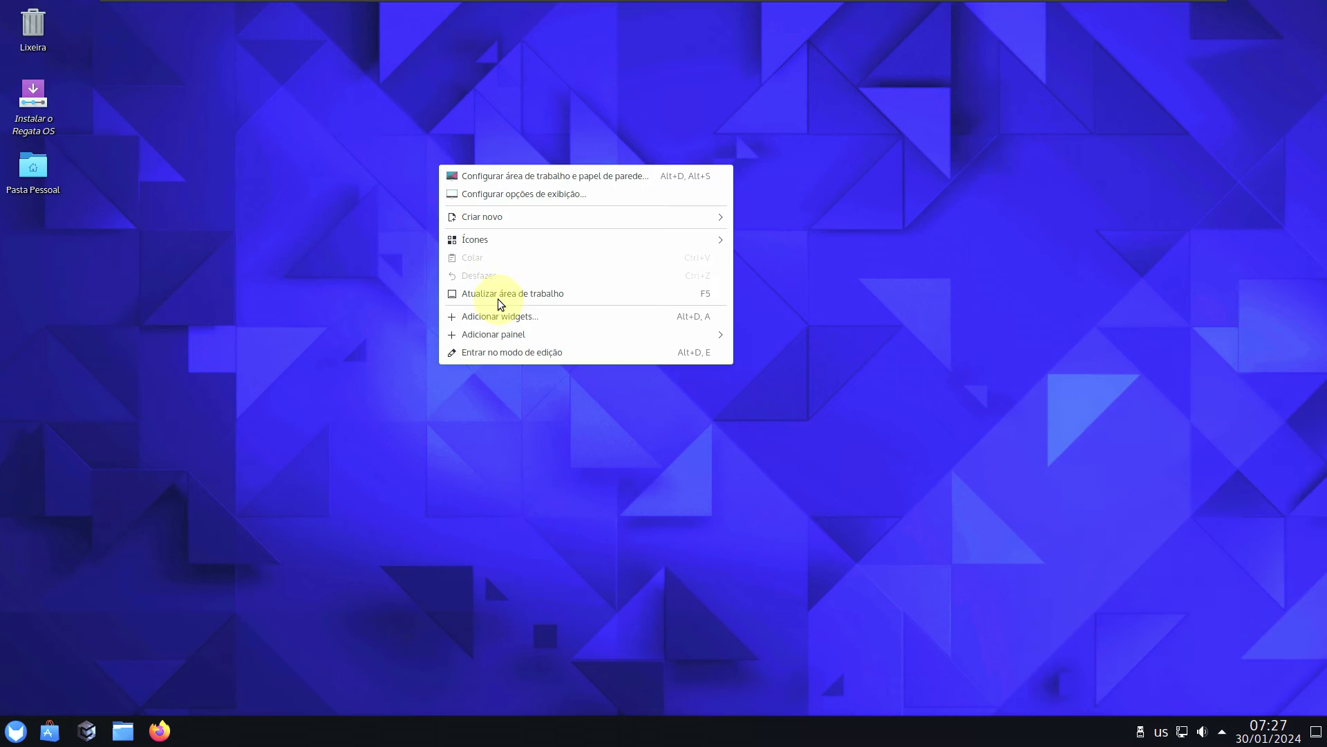
pyautogui.click(507, 177)
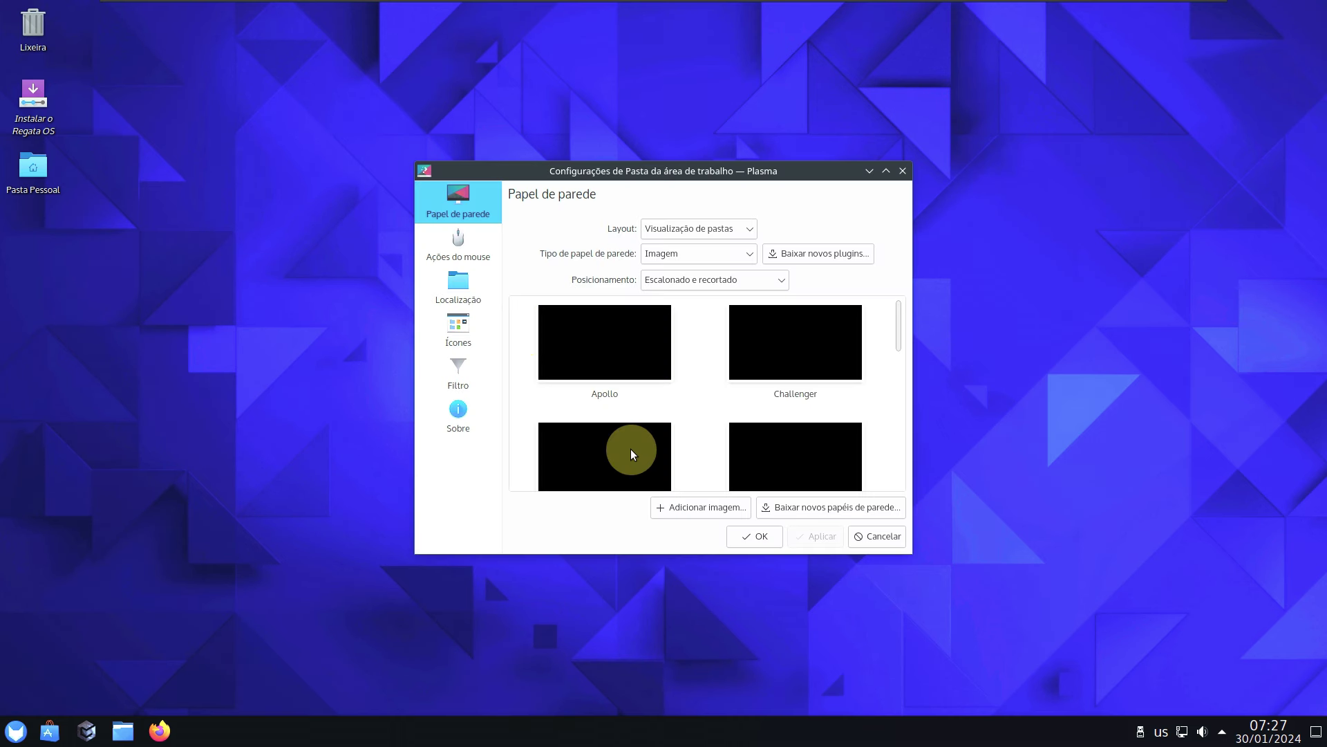
pyautogui.click(455, 427)
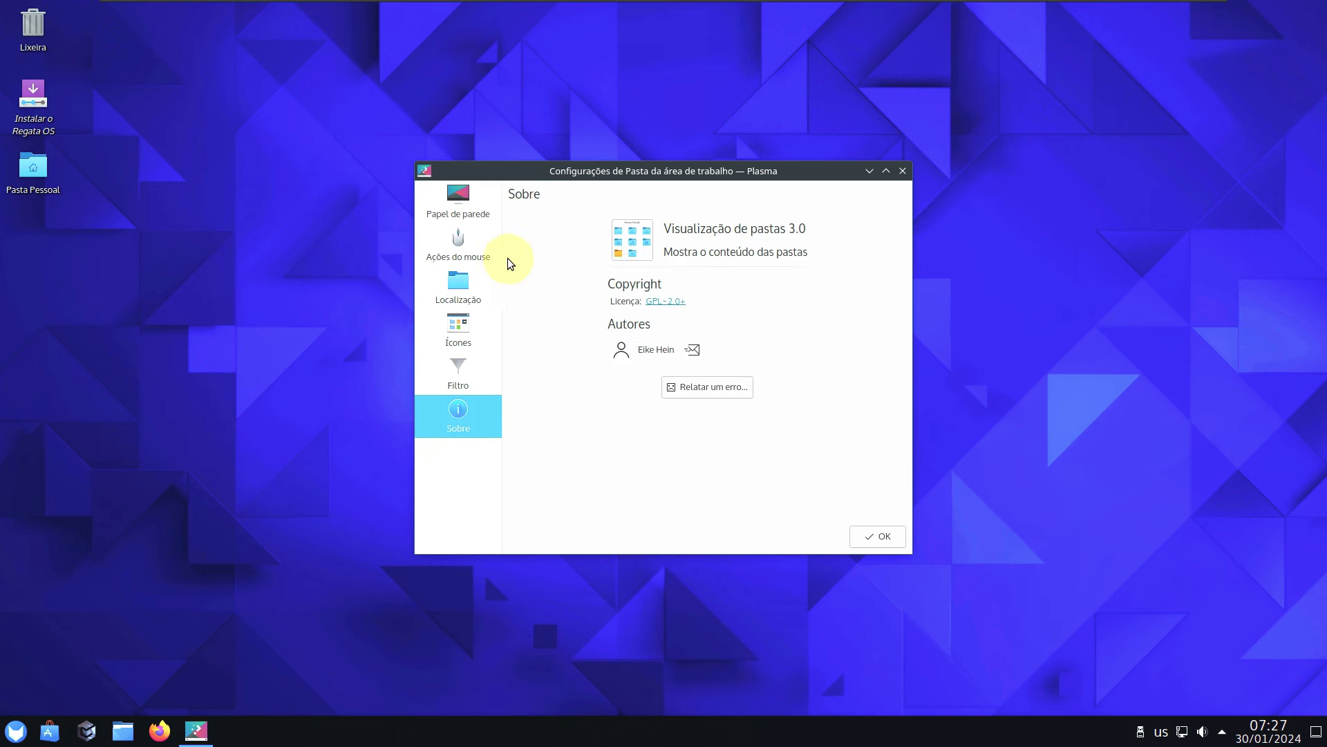
pyautogui.click(458, 199)
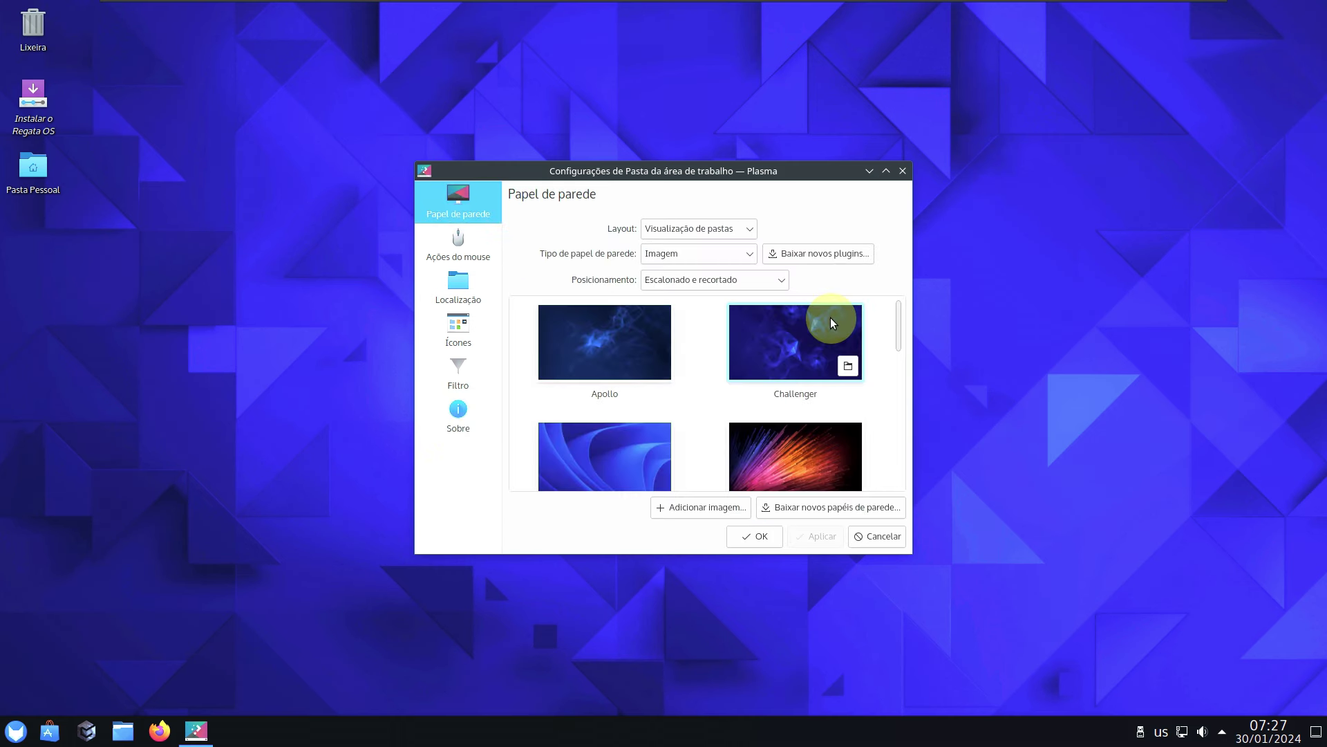
# - Maximize the wallpaper settings and set the Petals image as the desktop wallpaper
pyautogui.scroll(-1, 859, 353)
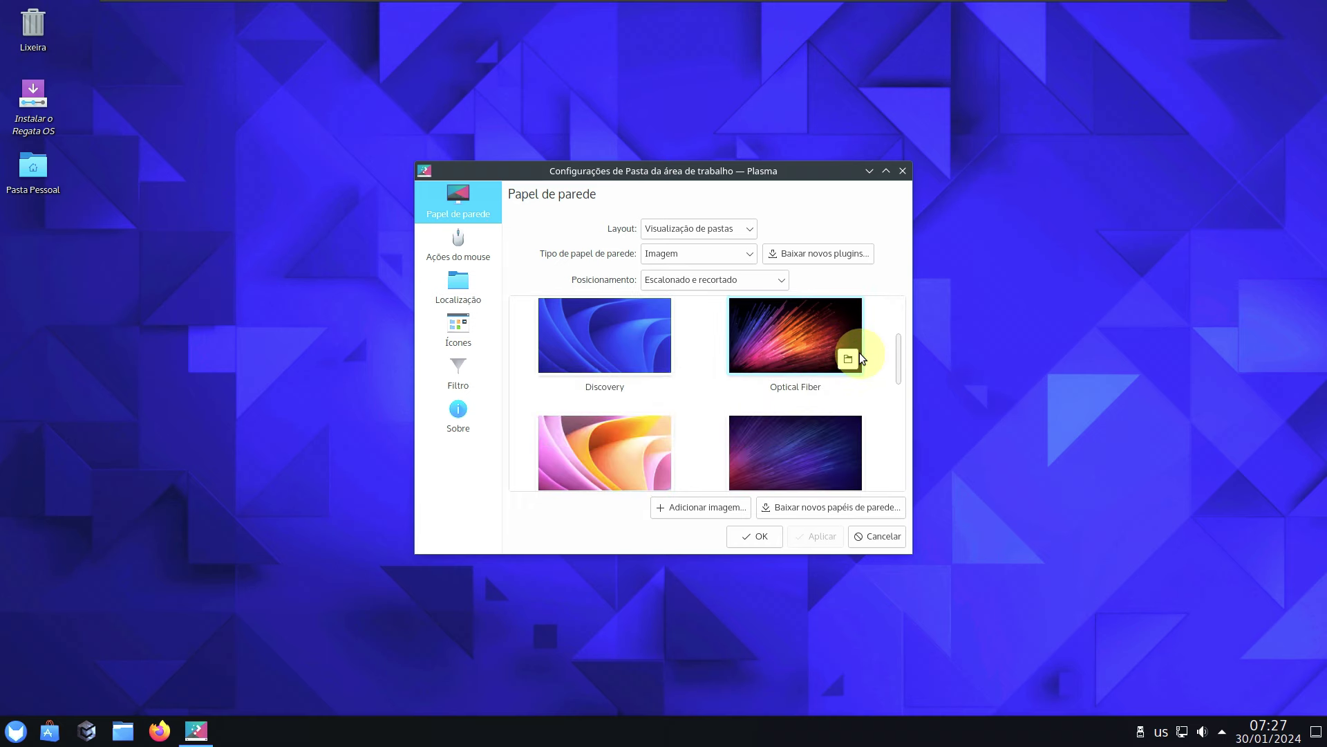
pyautogui.click(887, 172)
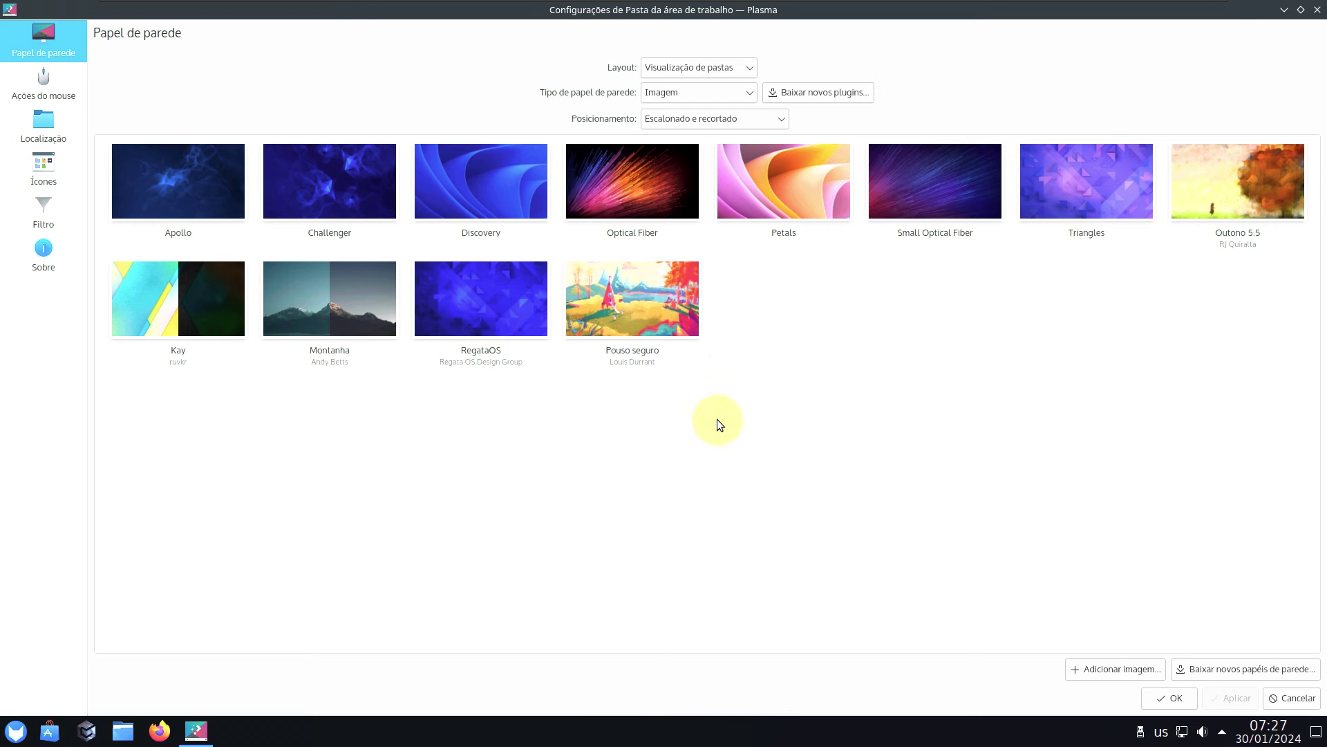
pyautogui.click(773, 193)
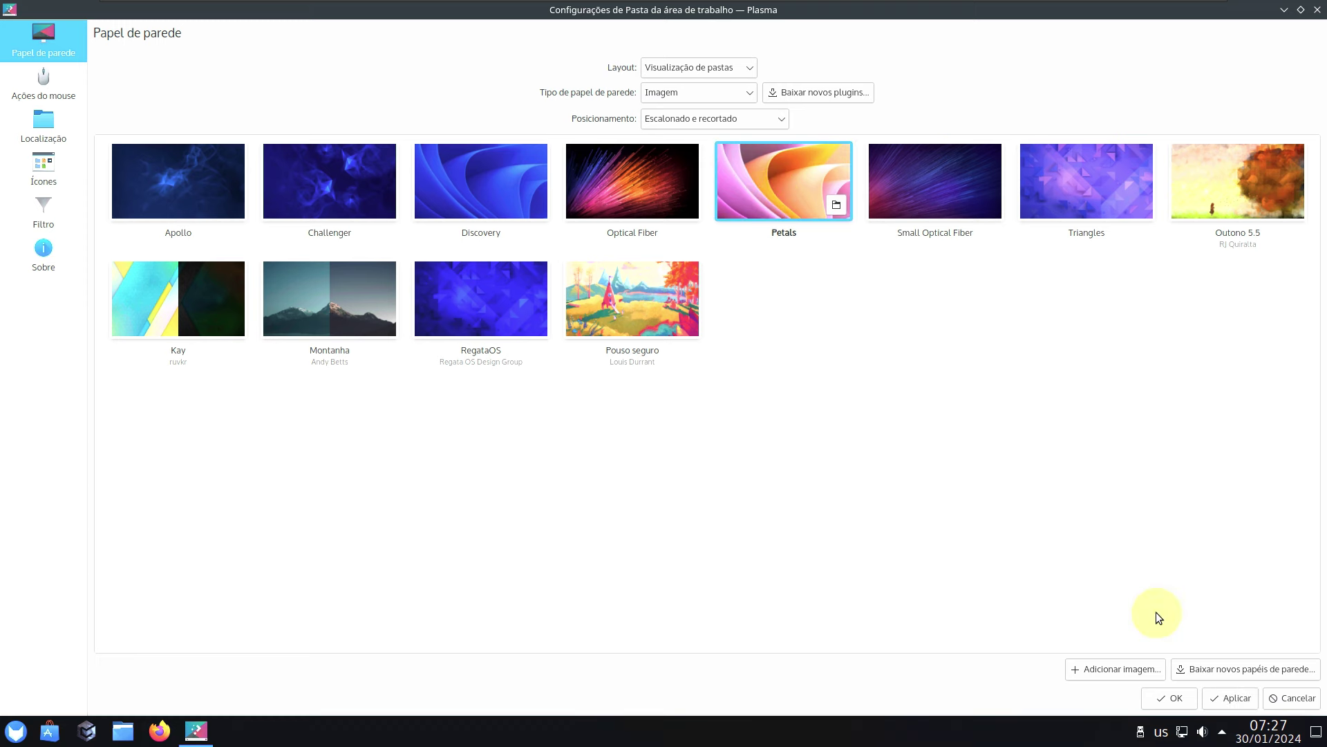
pyautogui.click(1179, 699)
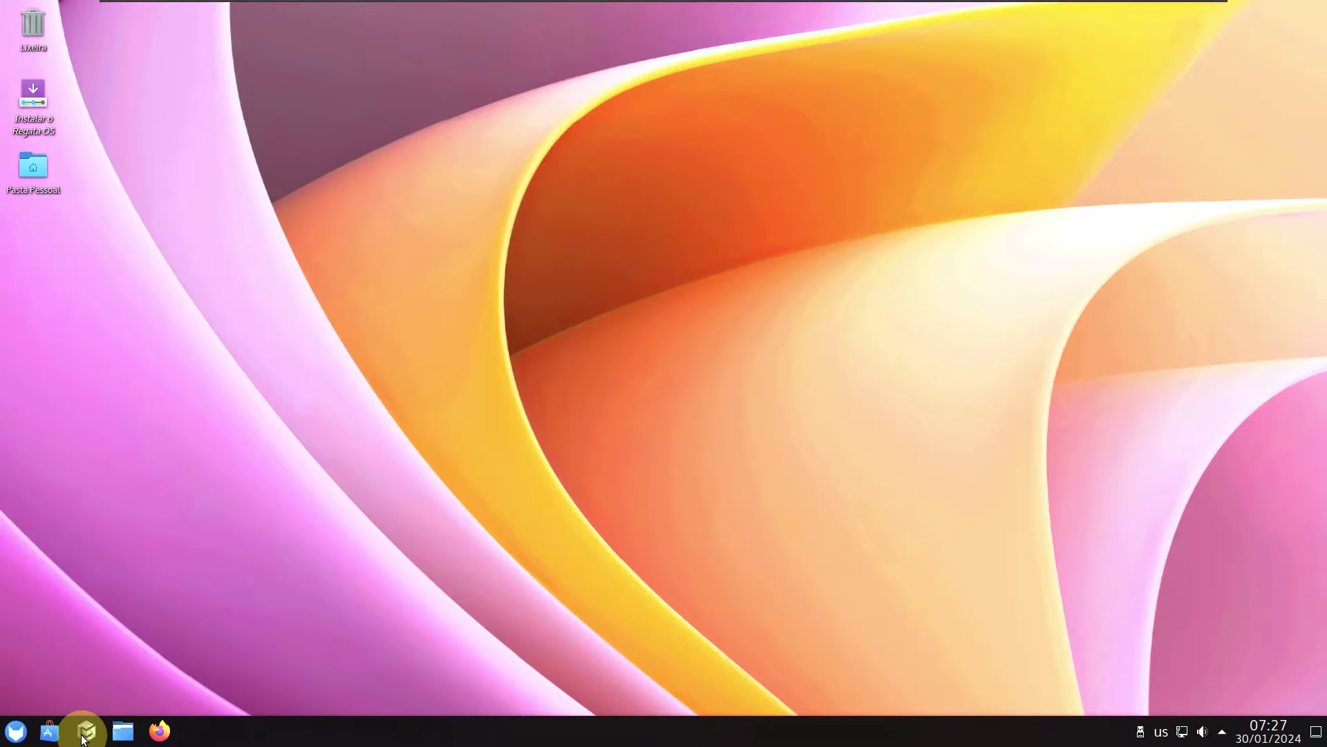
# - Launch the Regata OS Store and Regata OS Game Access
pyautogui.click(49, 730)
pyautogui.click(94, 733)
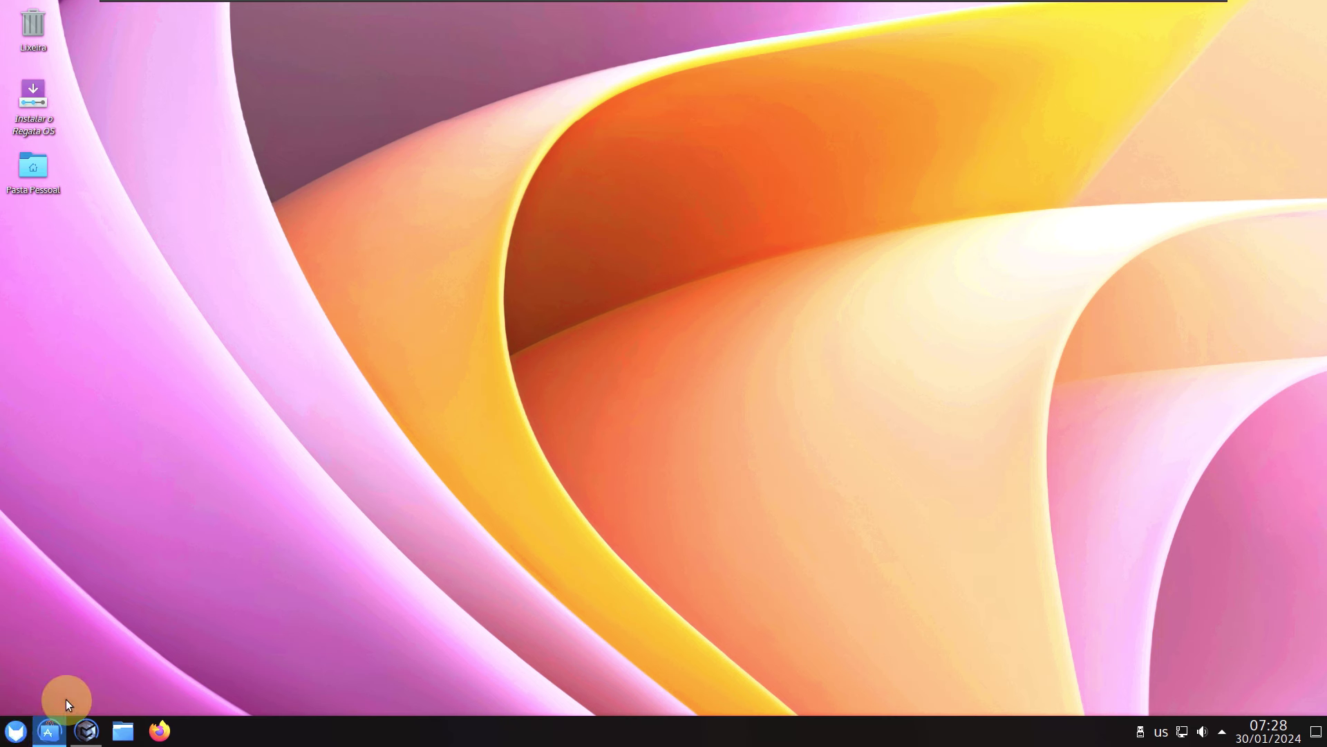
pyautogui.click(21, 732)
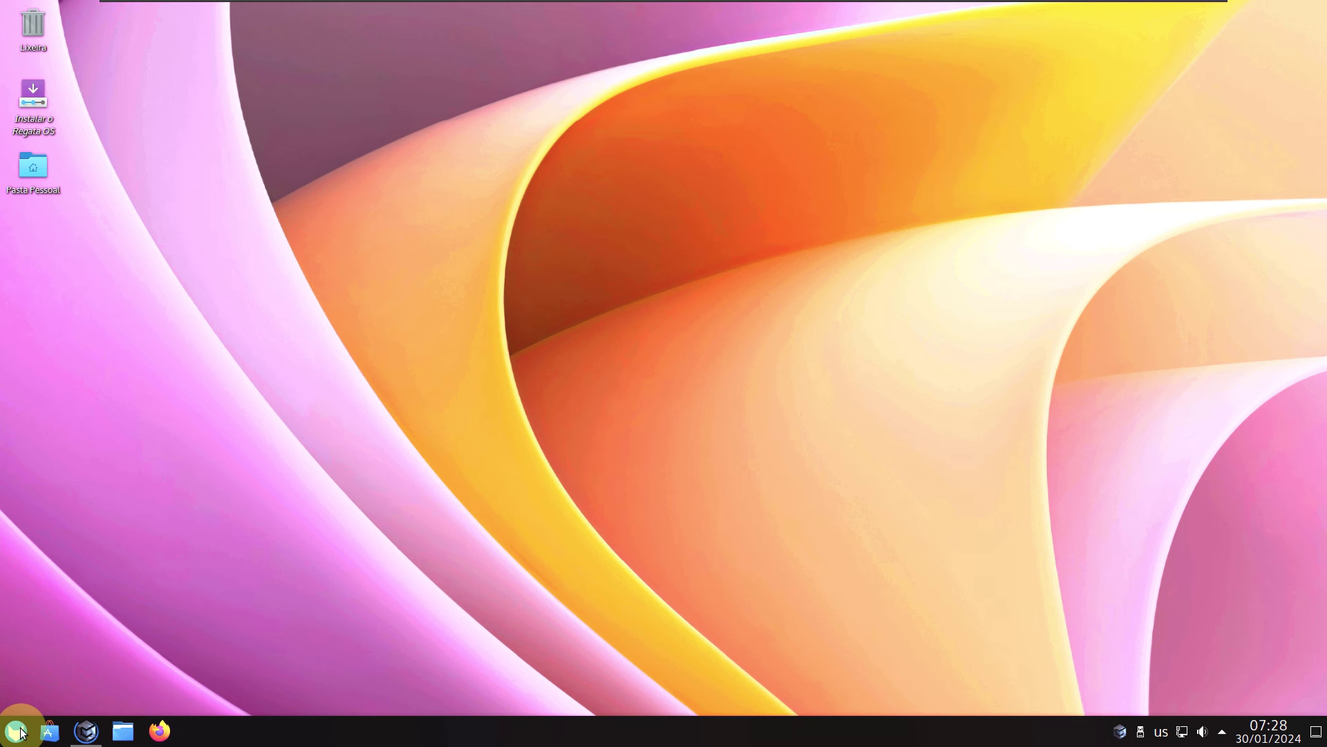
pyautogui.press('Num_Lock')
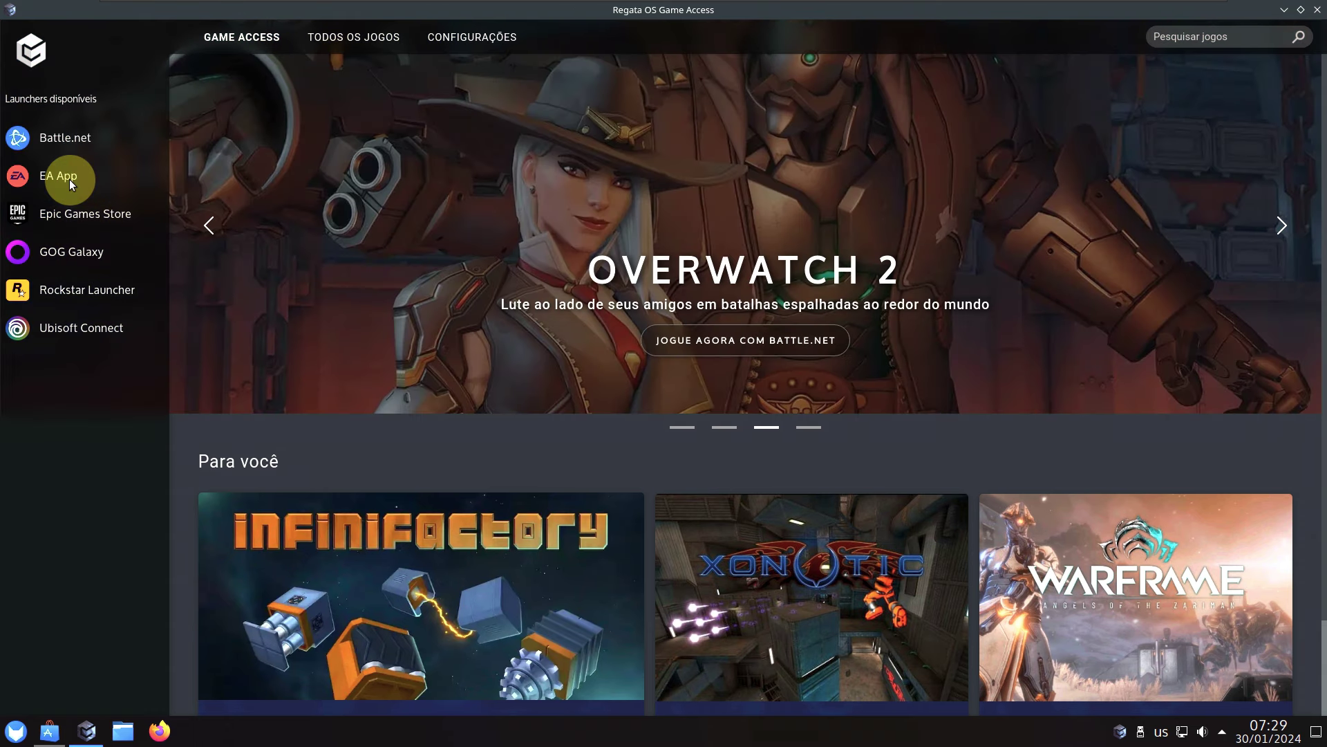
# - Open the EA App game list, request the installation of Battlefield 4, and decline installing the EA App
pyautogui.click(69, 179)
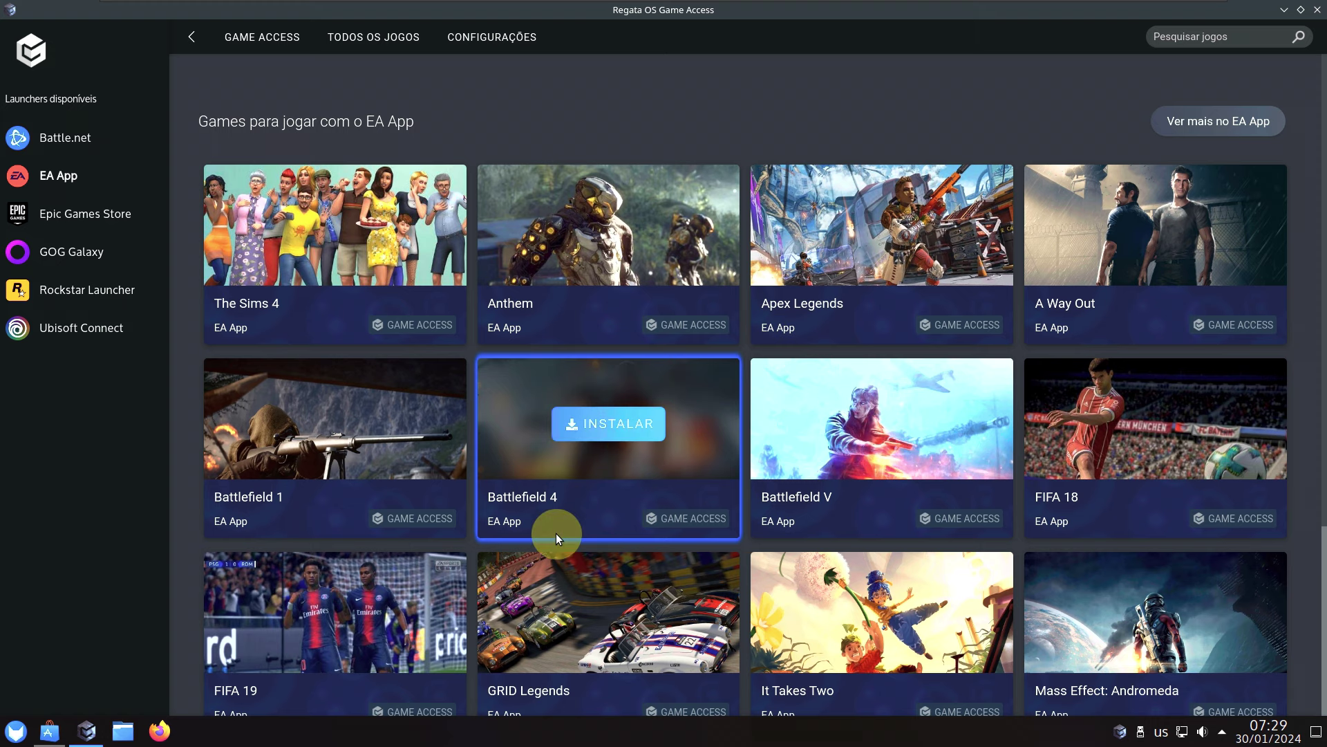
pyautogui.click(618, 424)
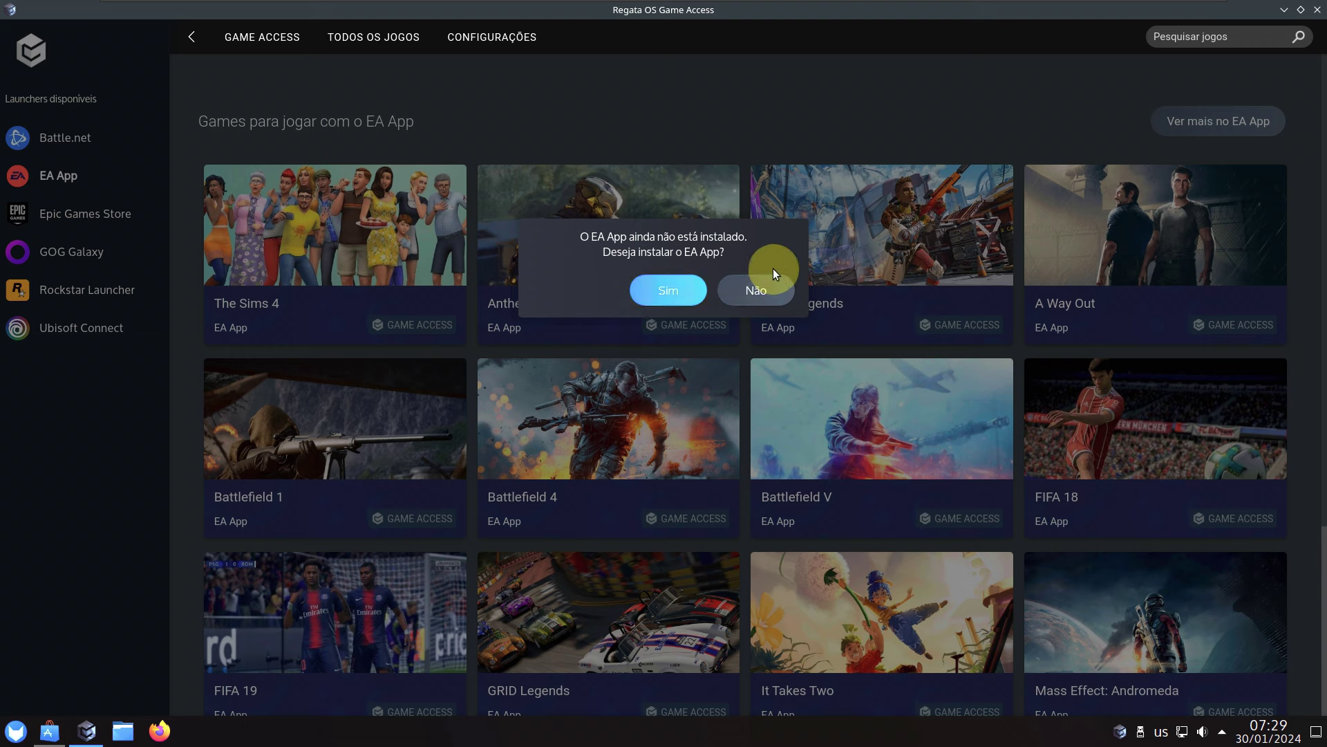
pyautogui.click(758, 289)
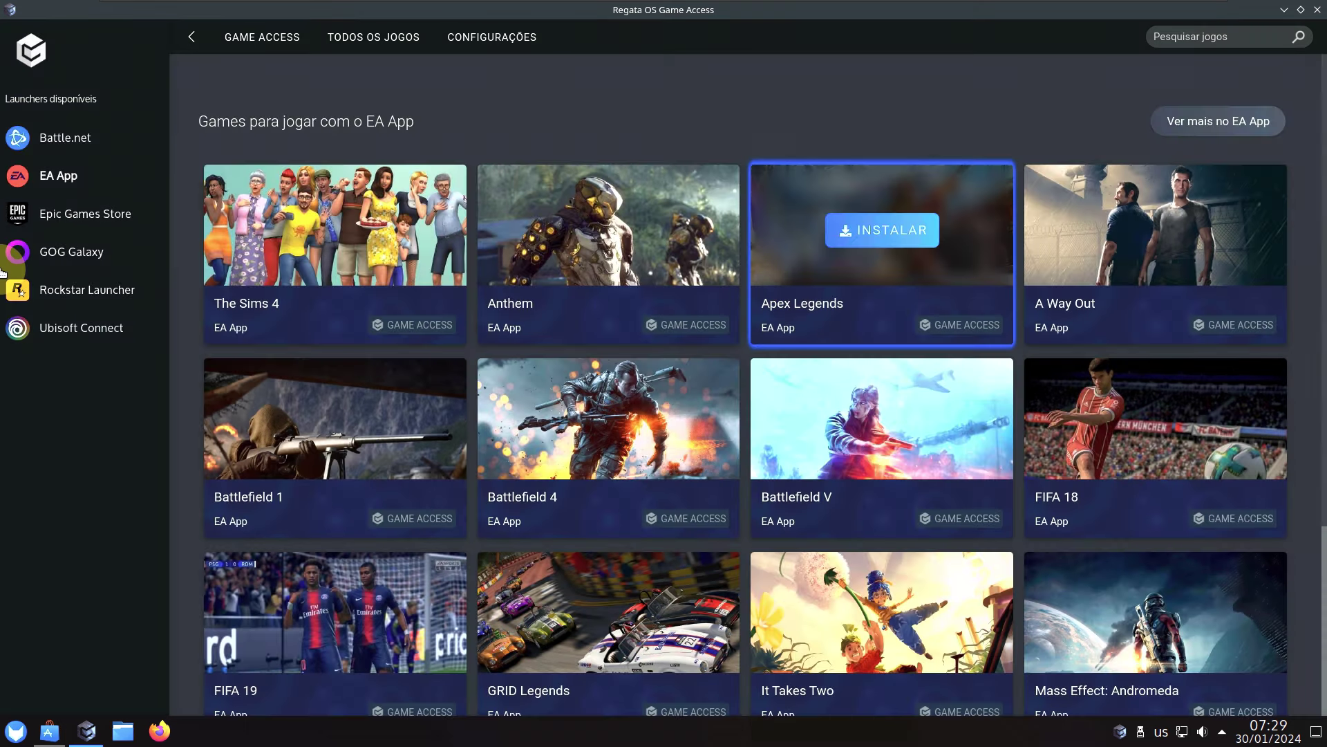
# - View the games offered for the Rockstar Launcher in Regata OS Game Access
pyautogui.click(65, 289)
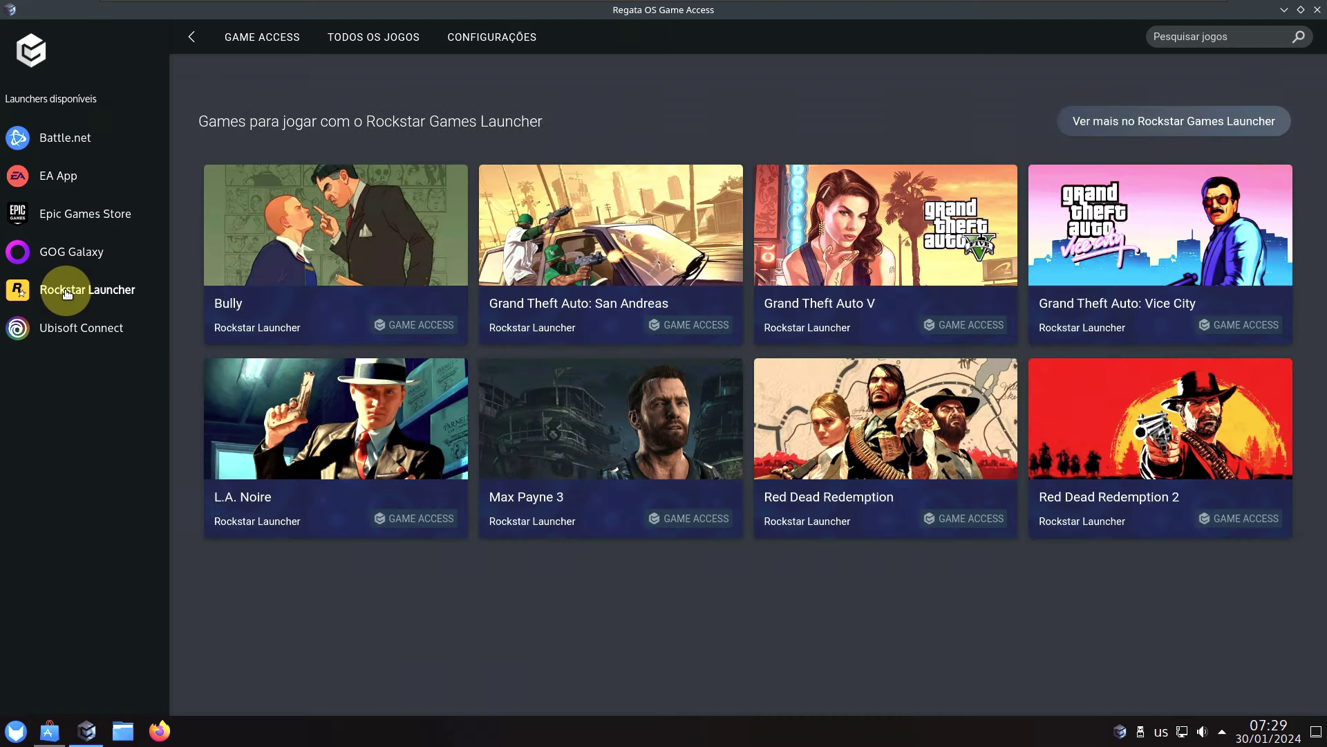
pyautogui.moveTo(938, 272)
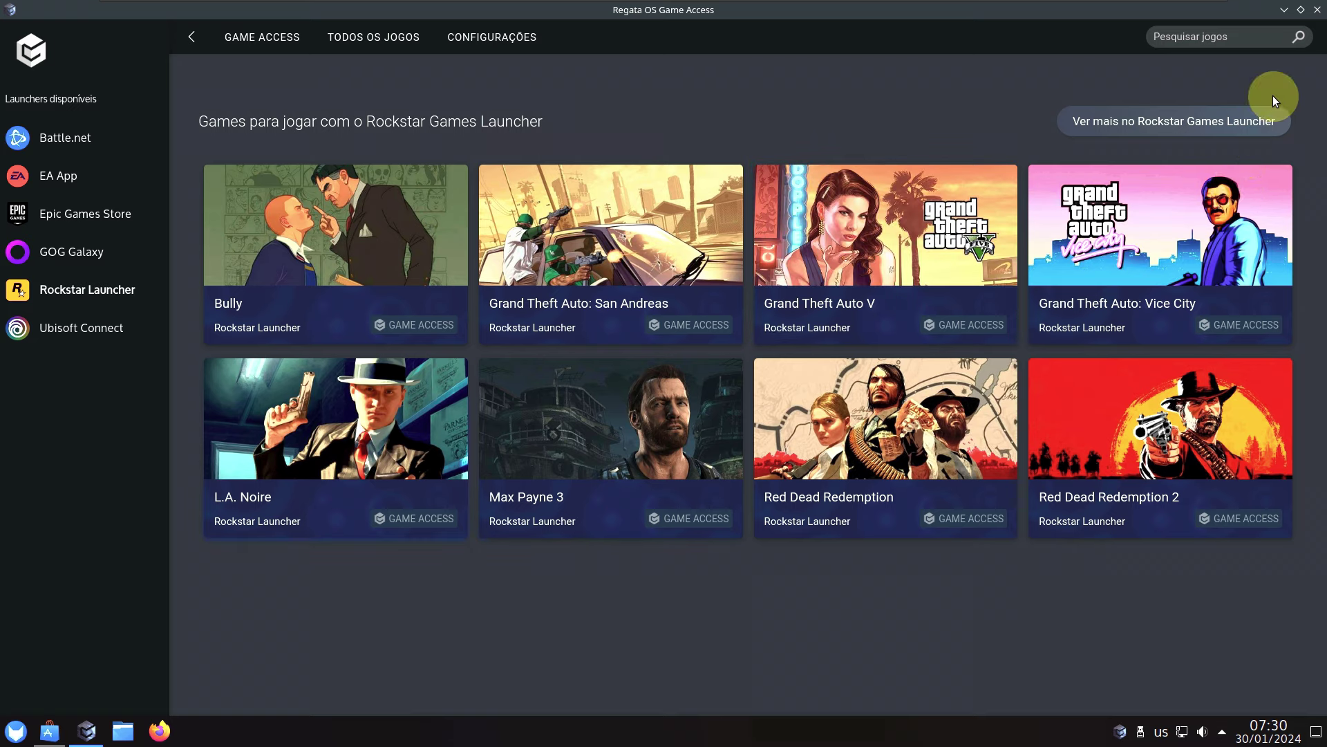
# - Switch from Game Access to the Regata OS Store and look through its Instalados, Desenvolver and Utilidades categories
pyautogui.click(1161, 129)
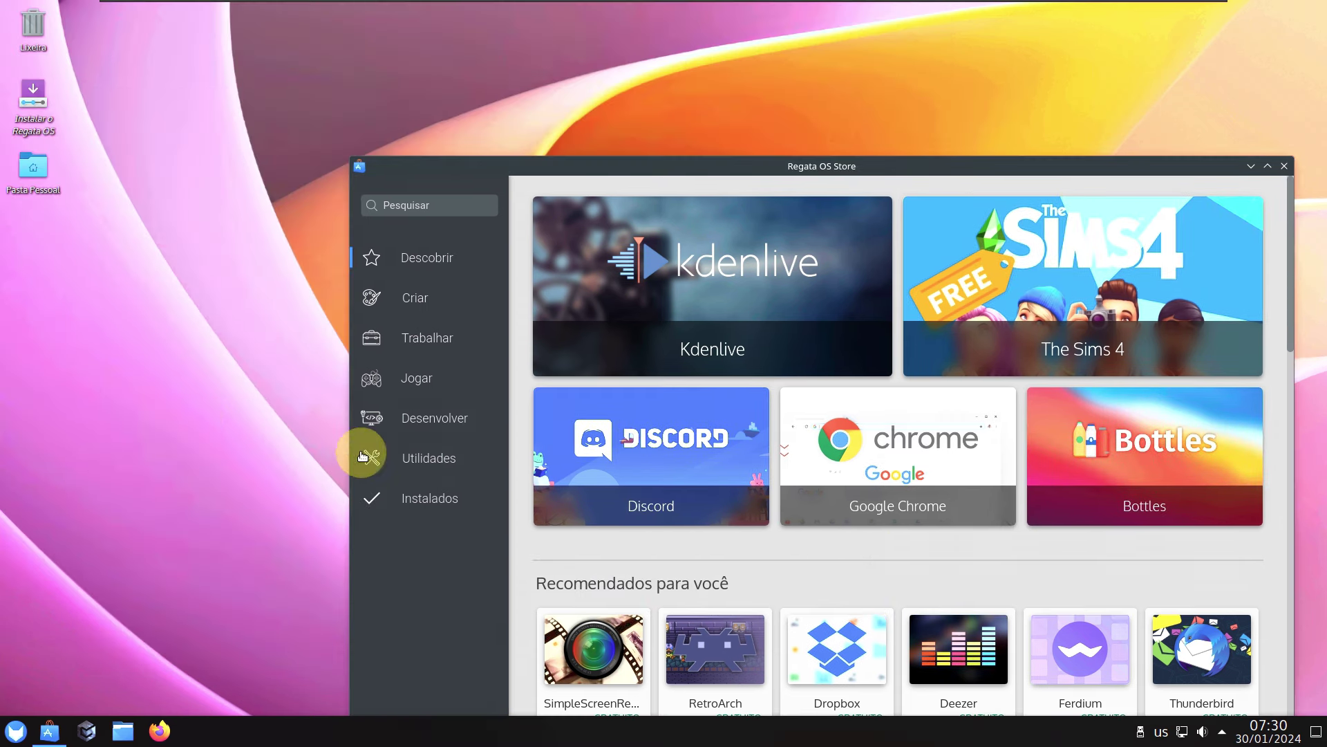
pyautogui.click(407, 498)
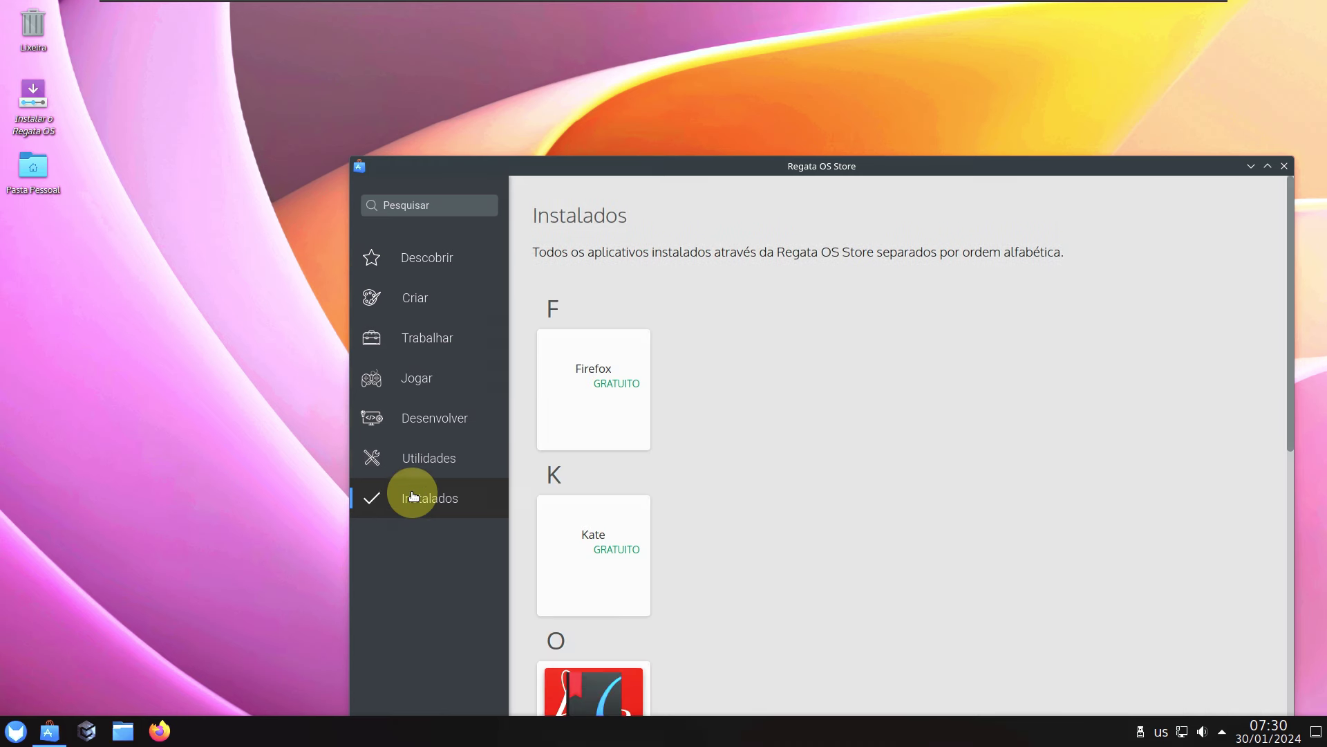
pyautogui.moveTo(931, 170); pyautogui.dragTo(812, 52)
pyautogui.scroll(-4, 637, 383)
pyautogui.scroll(1, 632, 385)
pyautogui.scroll(-4, 628, 415)
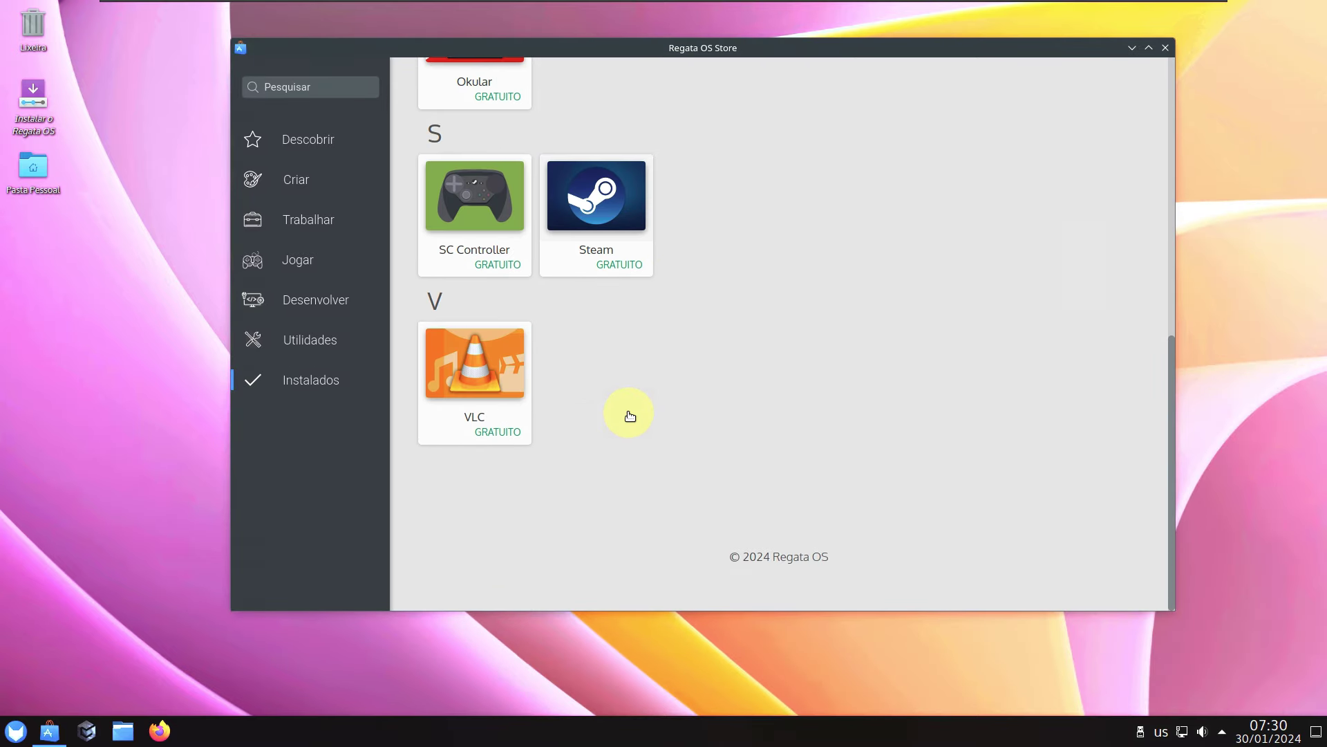
pyautogui.click(328, 300)
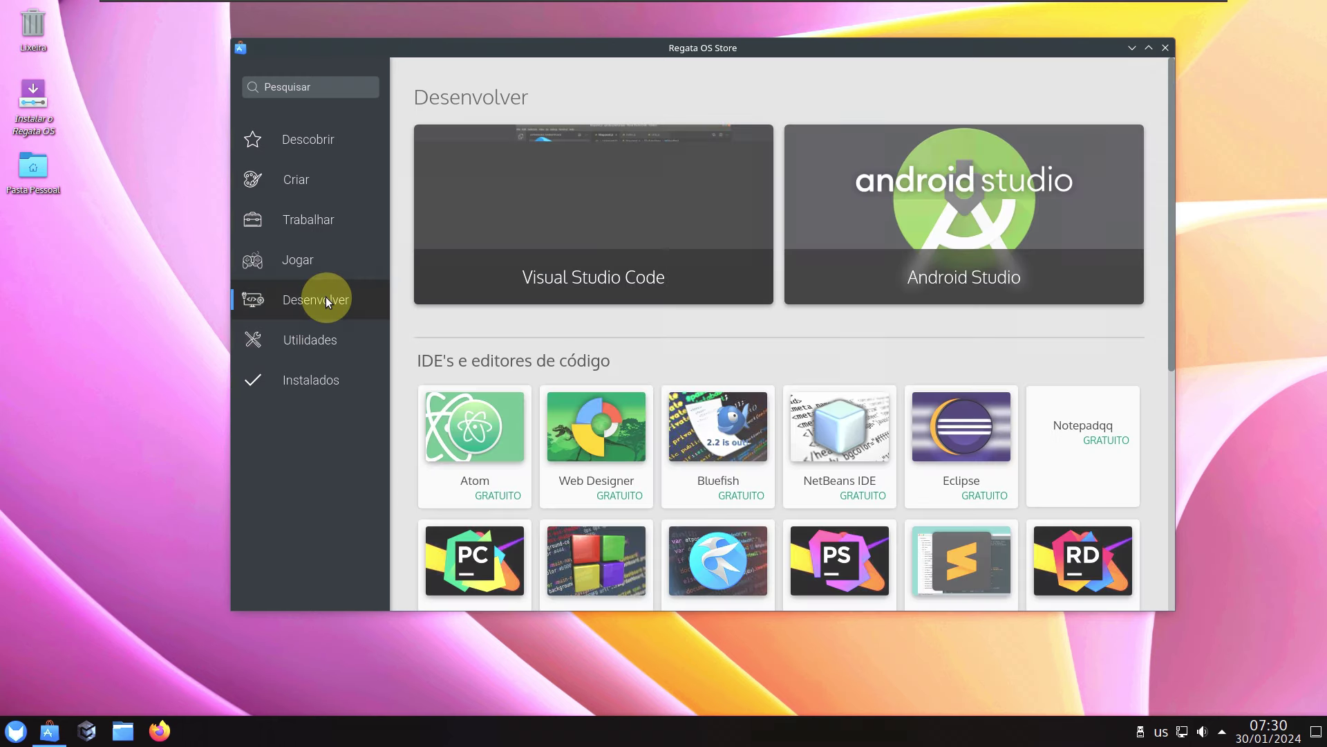
pyautogui.click(321, 357)
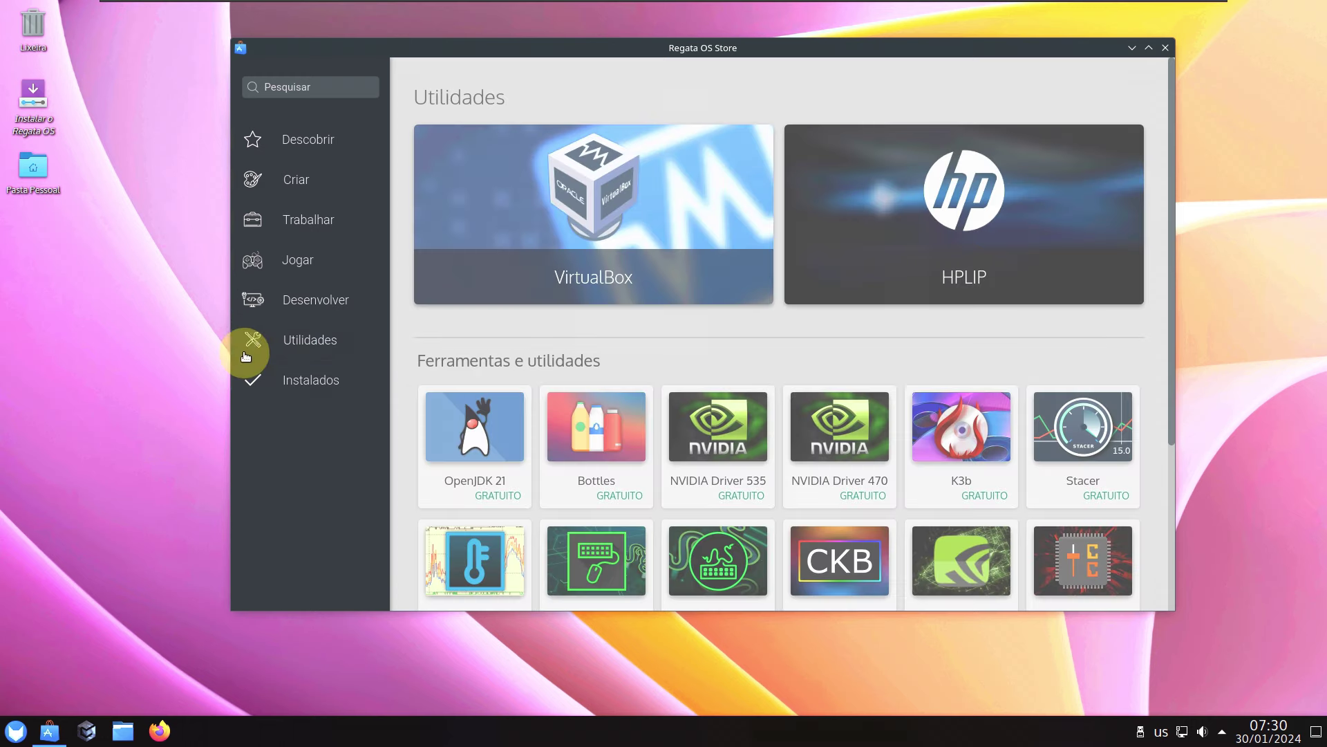
# - Read through the supported products on the NVIDIA Driver 535 page and close the Store
pyautogui.click(749, 456)
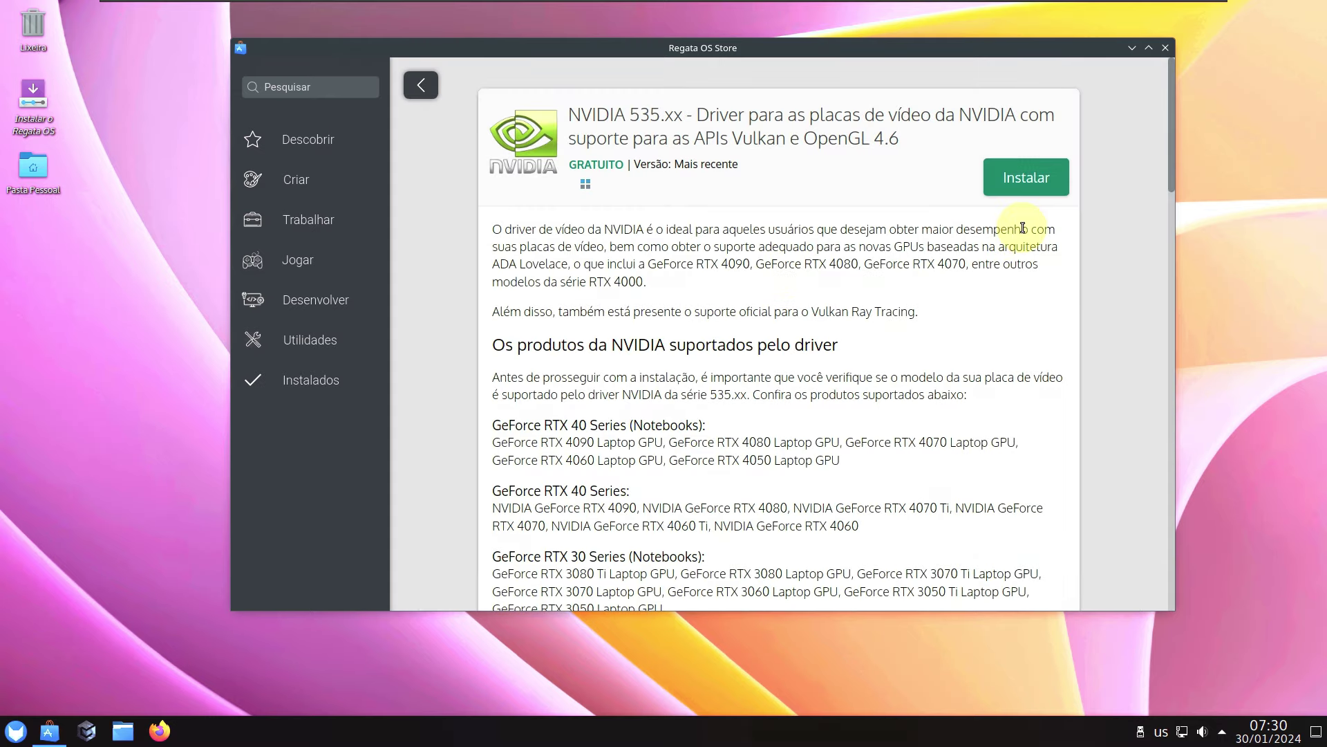
pyautogui.scroll(-15, 1023, 228)
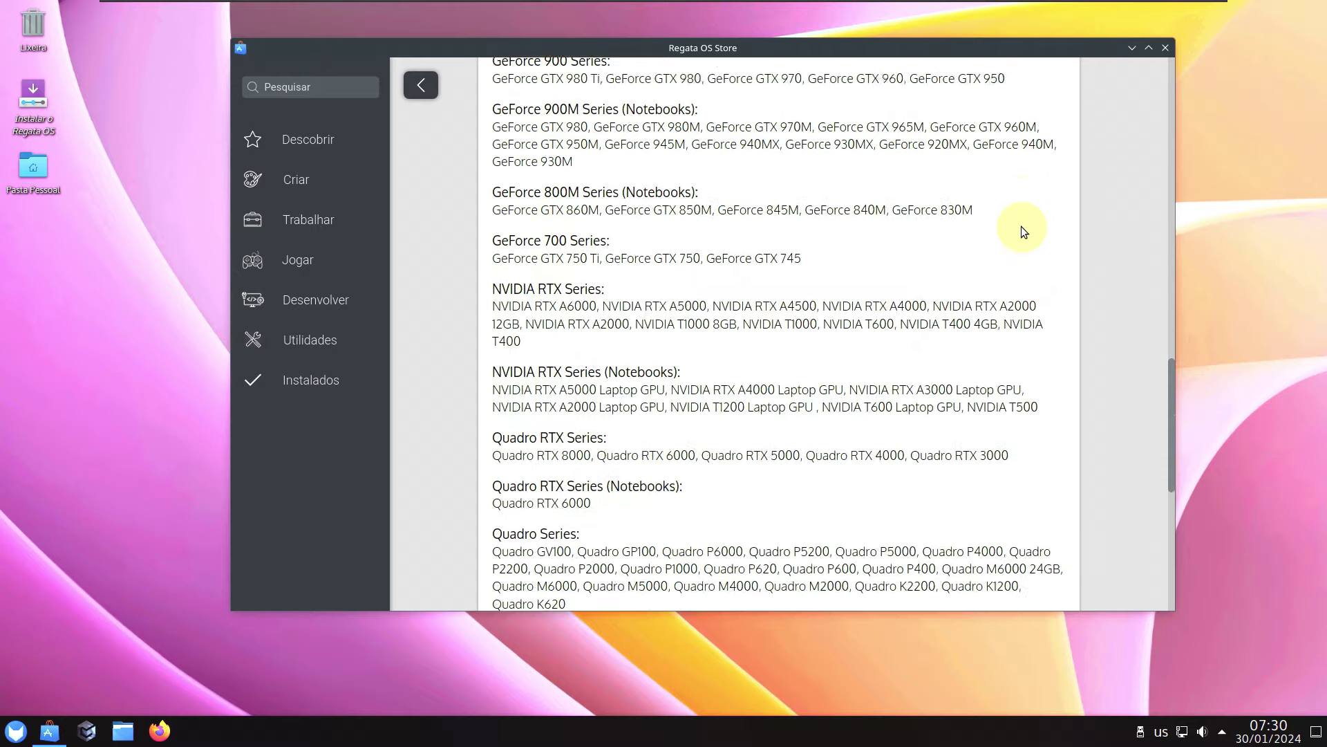
pyautogui.scroll(-8, 1022, 227)
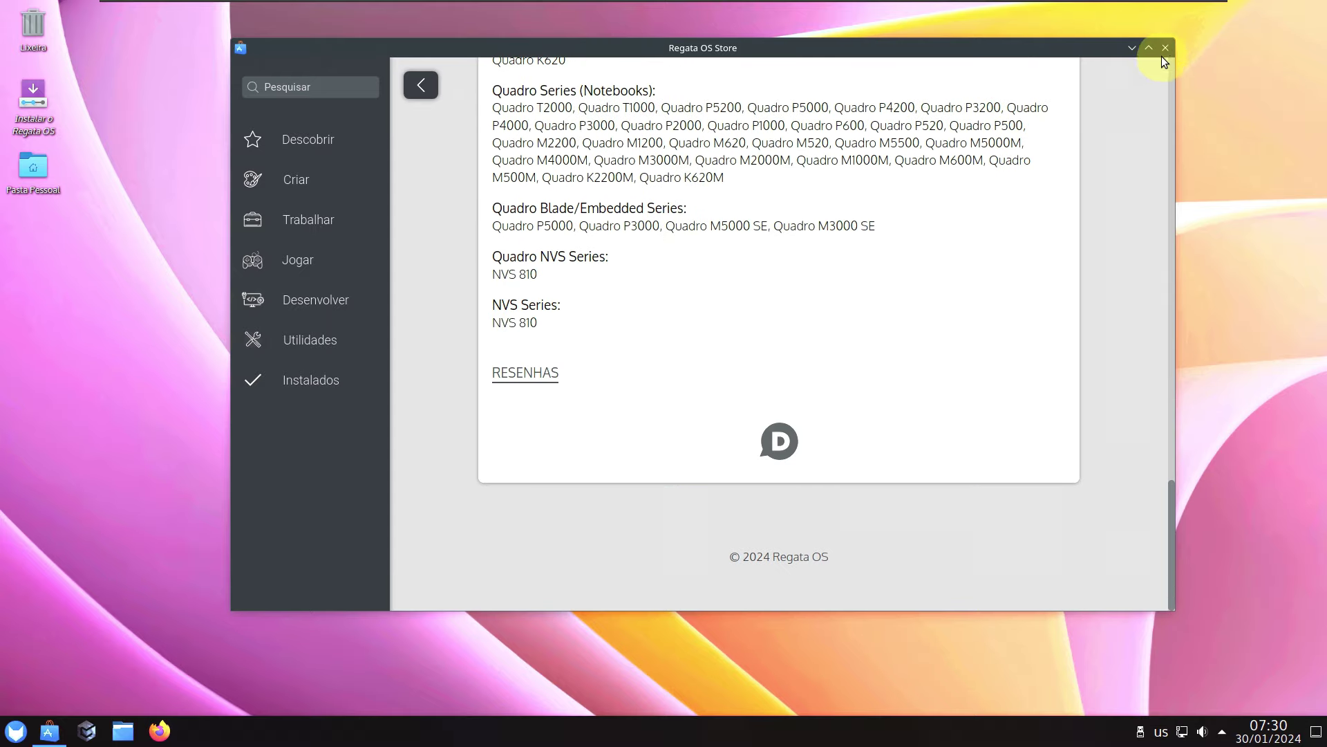
pyautogui.click(1165, 47)
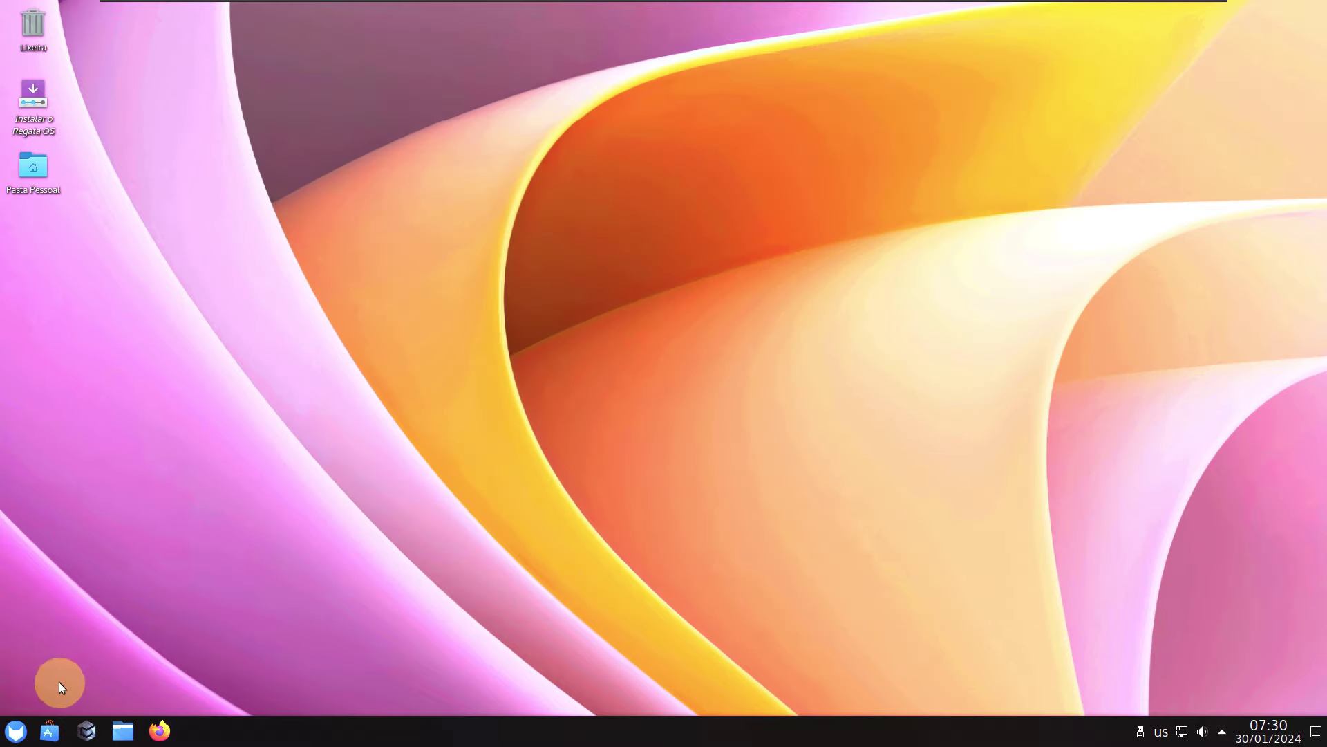
# - Find KSysGuard in the full list of applications, launch it and maximize its window
pyautogui.click(15, 731)
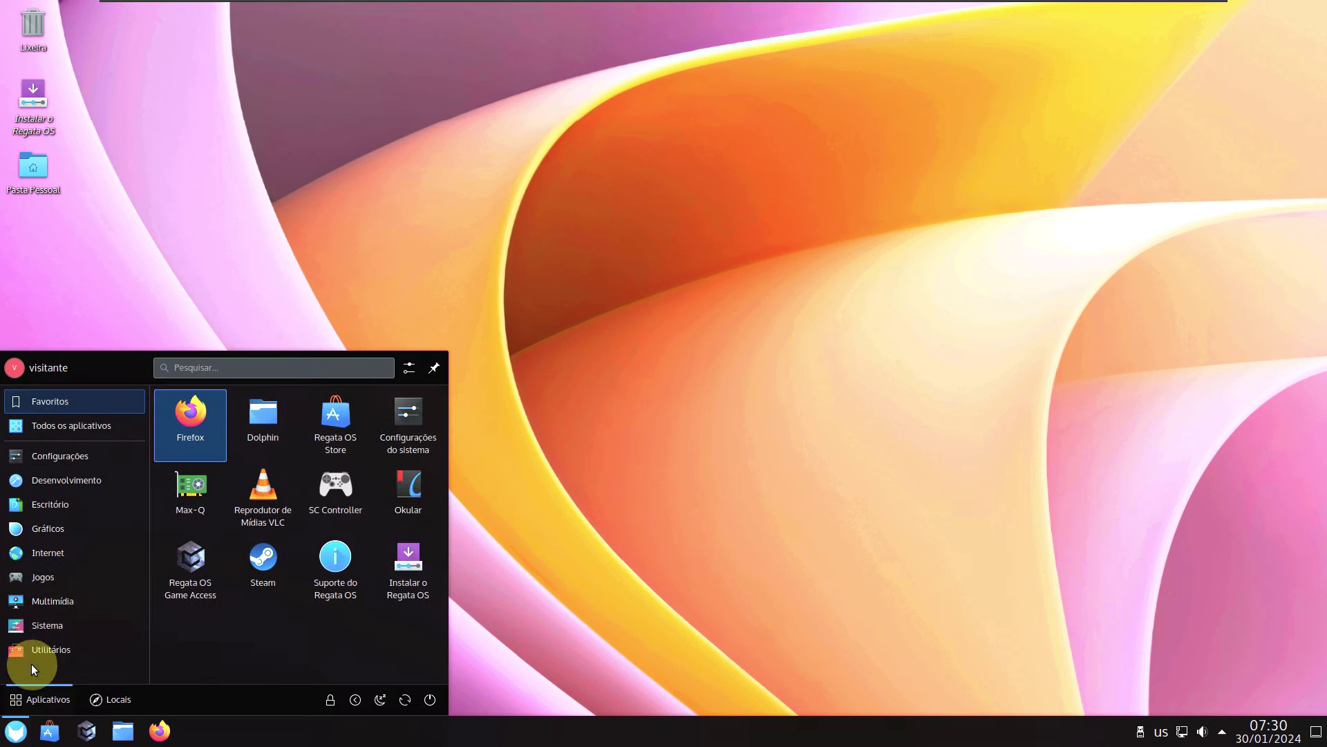
pyautogui.moveTo(102, 426)
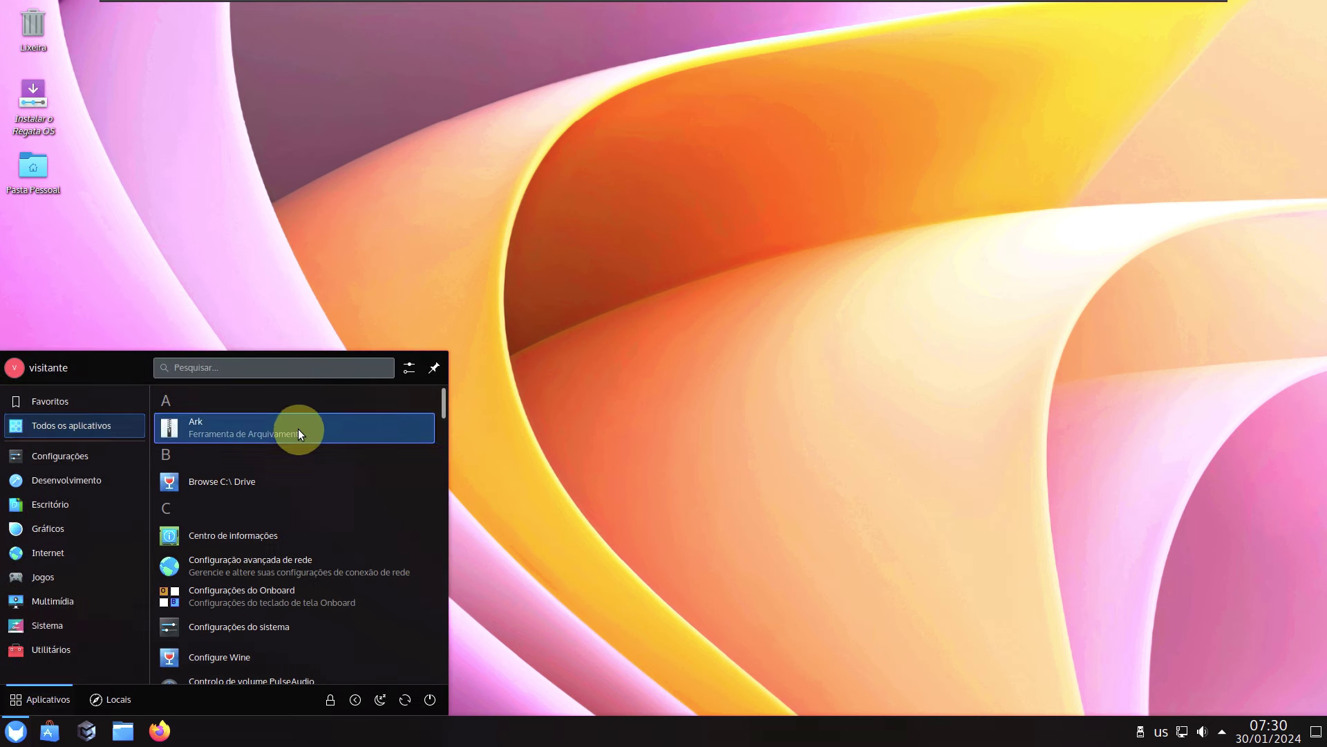
pyautogui.scroll(-10, 313, 442)
pyautogui.scroll(-10, 312, 441)
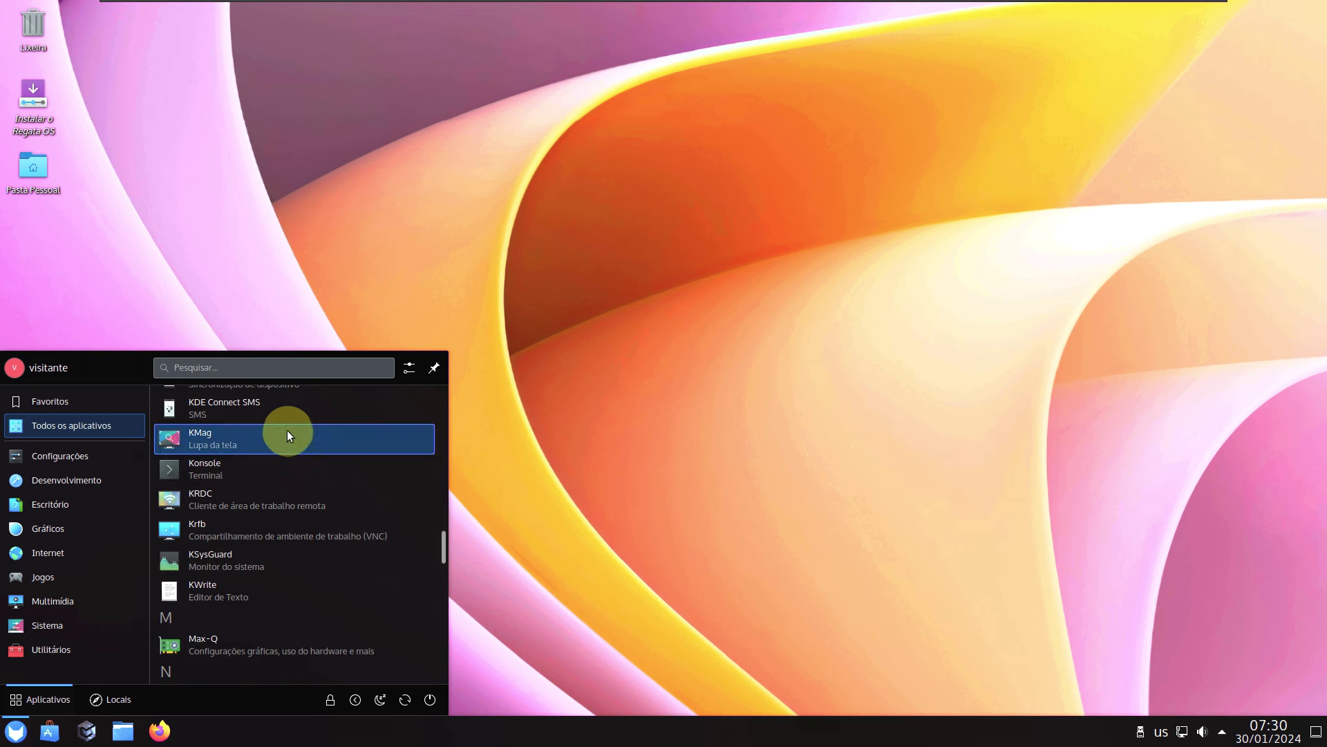
pyautogui.click(251, 553)
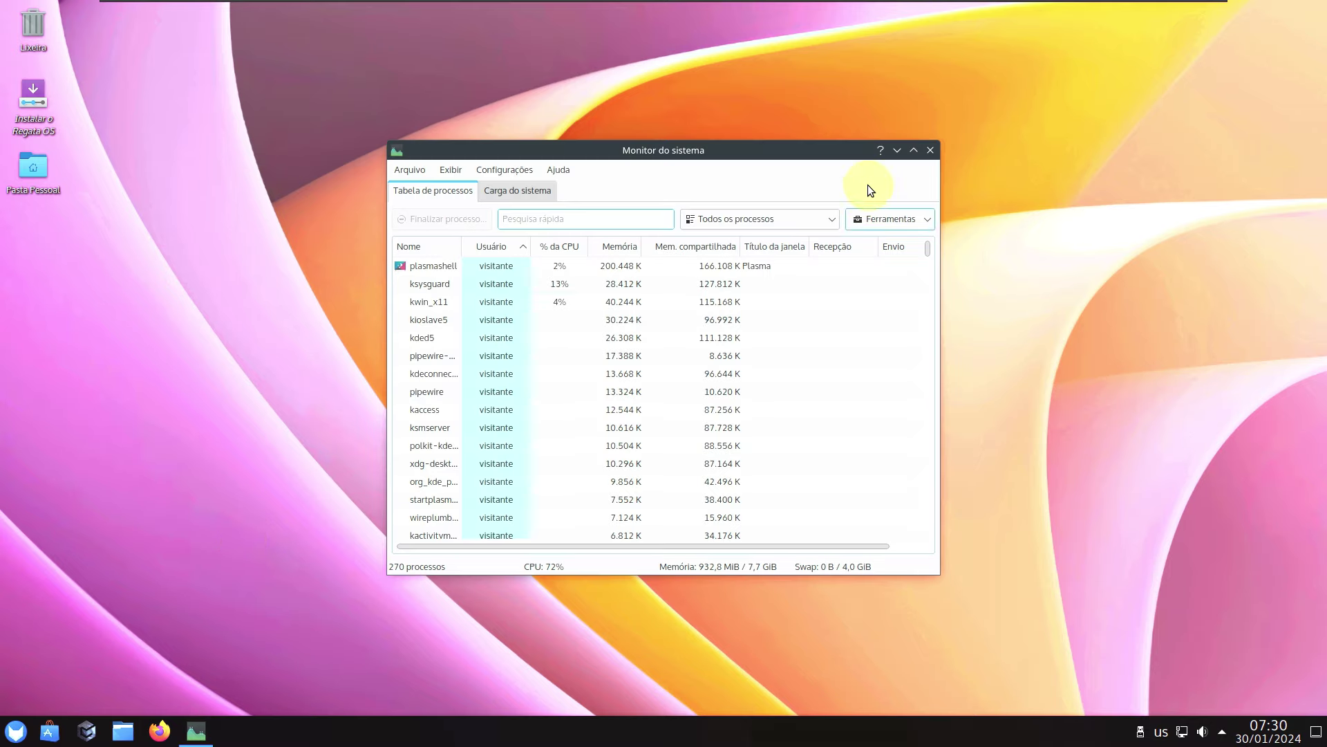
pyautogui.click(913, 150)
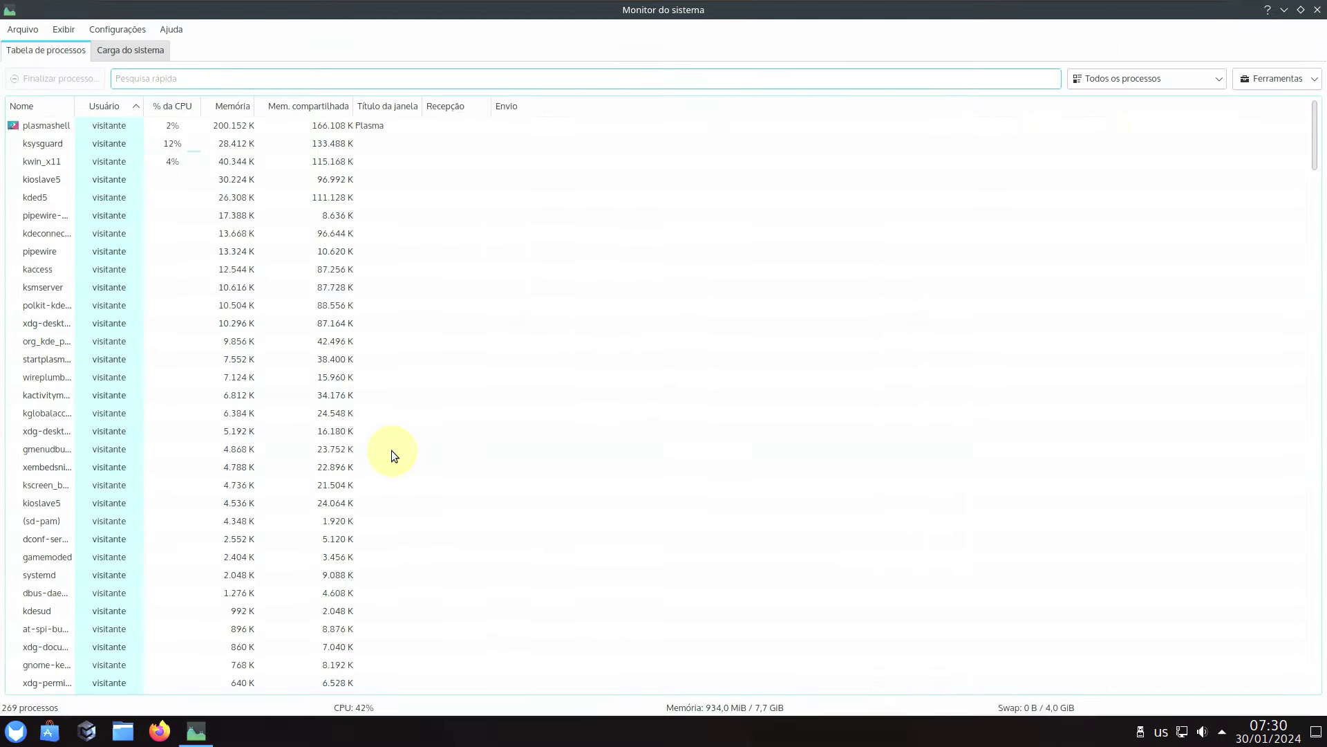
# - Look through the whole process table in the system monitor
pyautogui.scroll(-10, 391, 450)
pyautogui.scroll(-20, 392, 450)
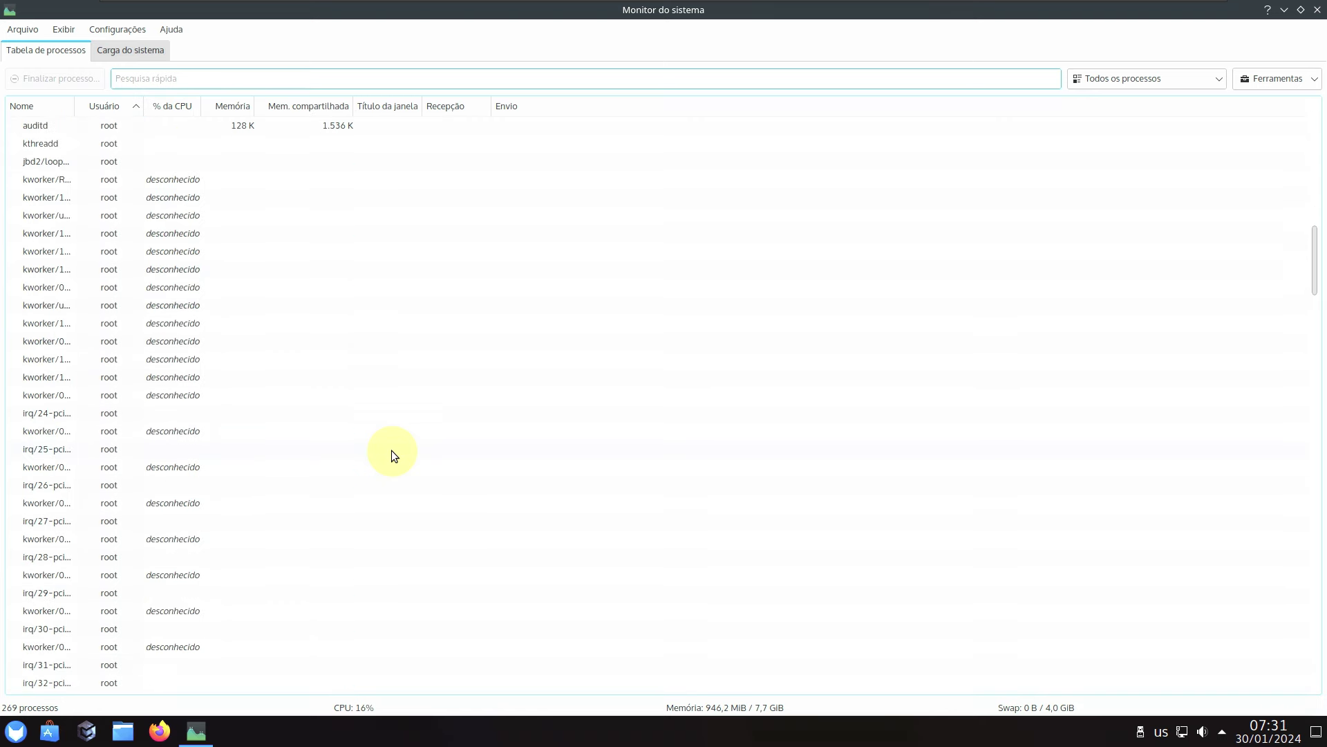
pyautogui.scroll(-20, 391, 450)
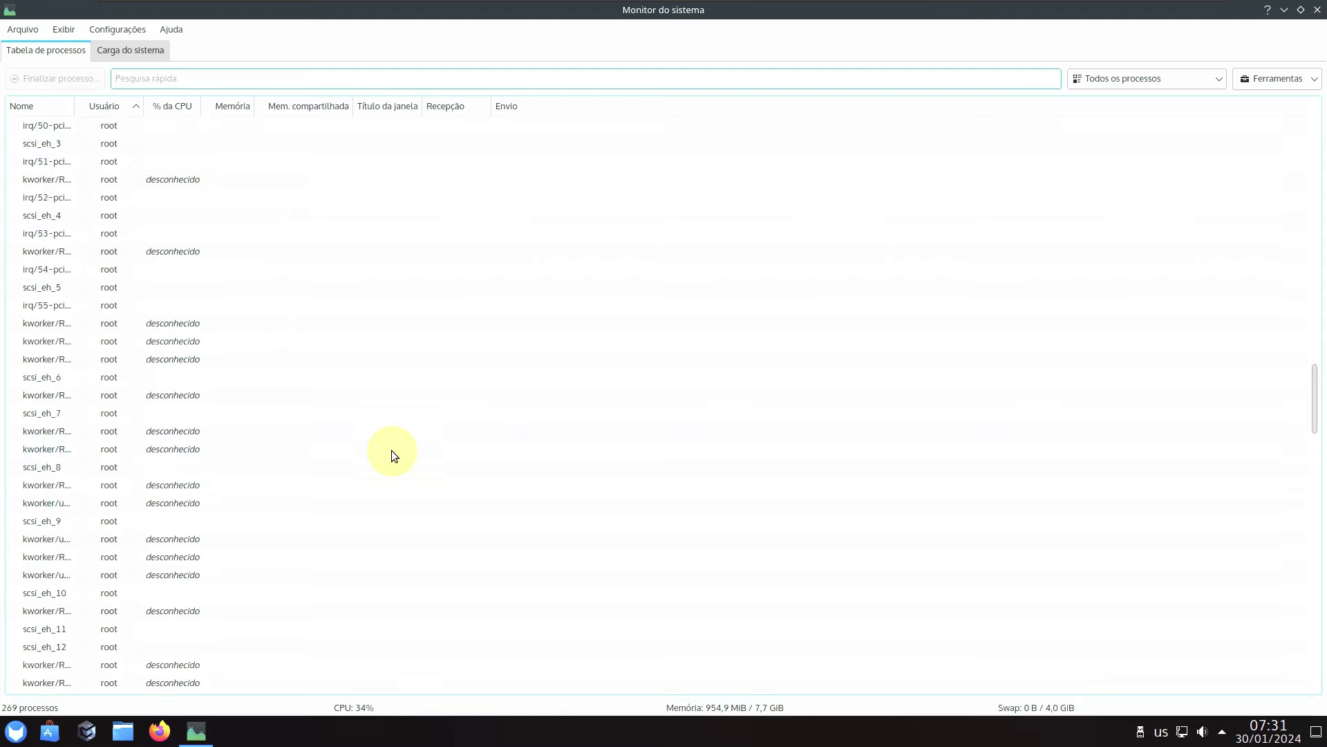
pyautogui.scroll(-20, 391, 450)
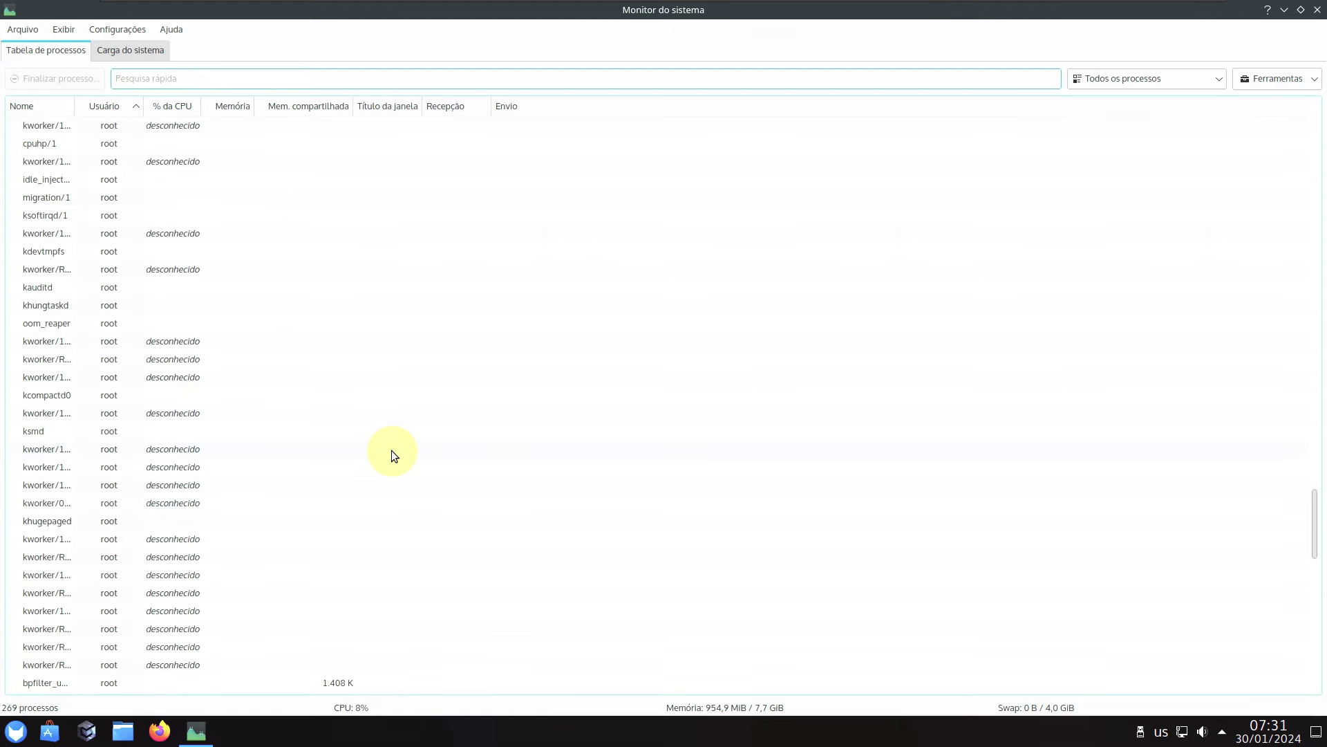
pyautogui.scroll(-5, 391, 450)
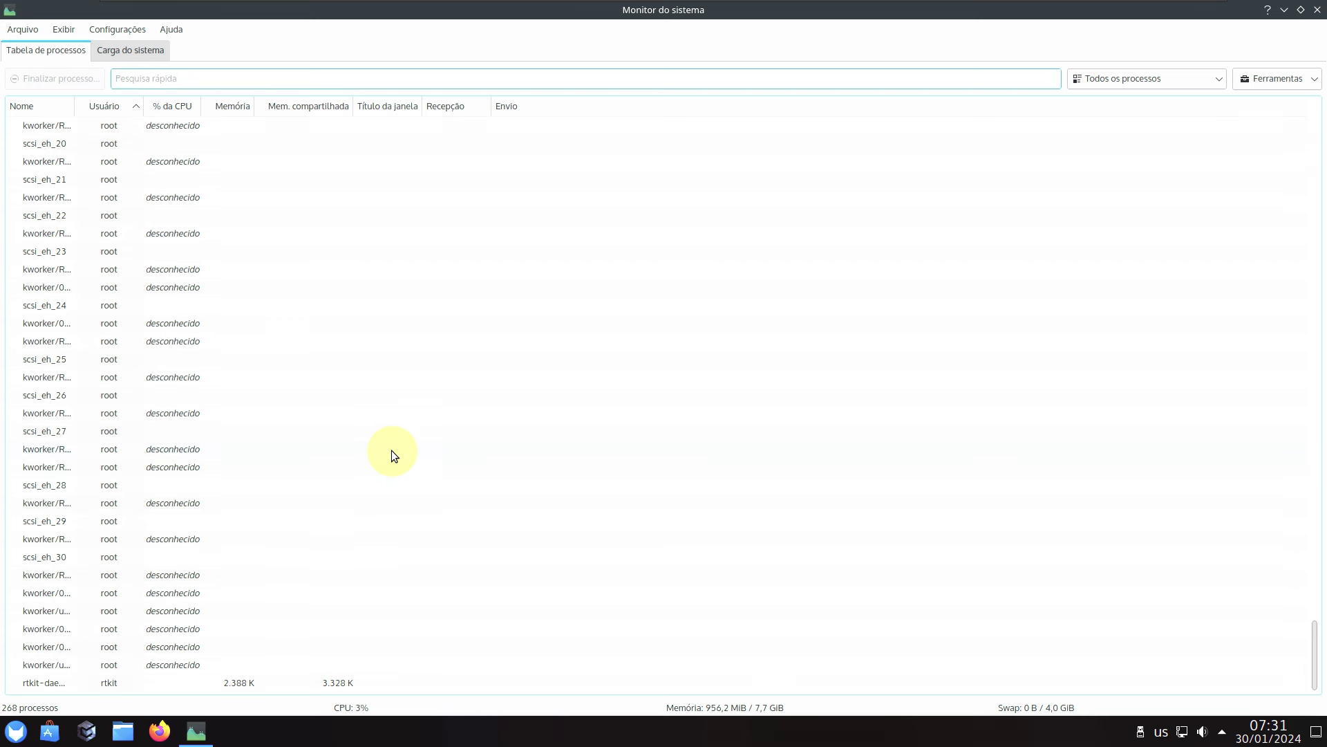
# - View the CPU, memory and network history graphs in the system monitor and quit it
pyautogui.click(125, 49)
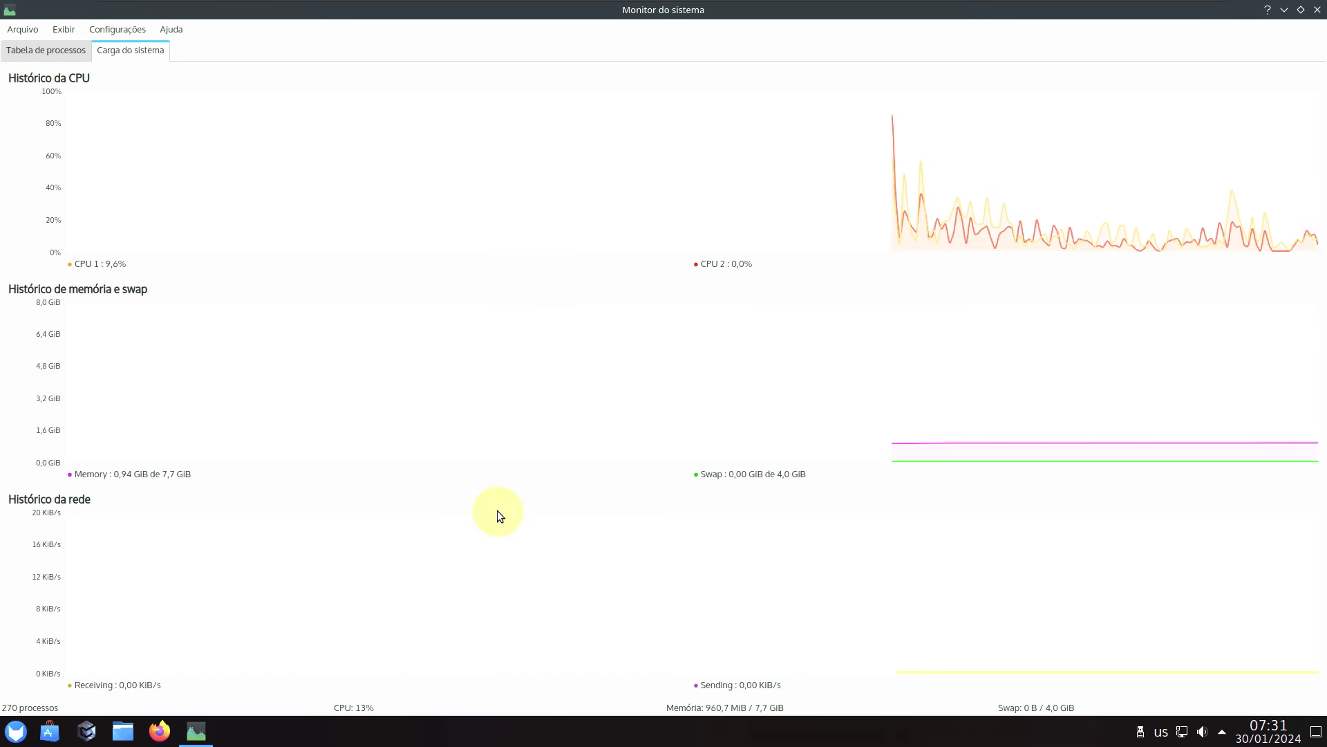
pyautogui.moveTo(497, 512)
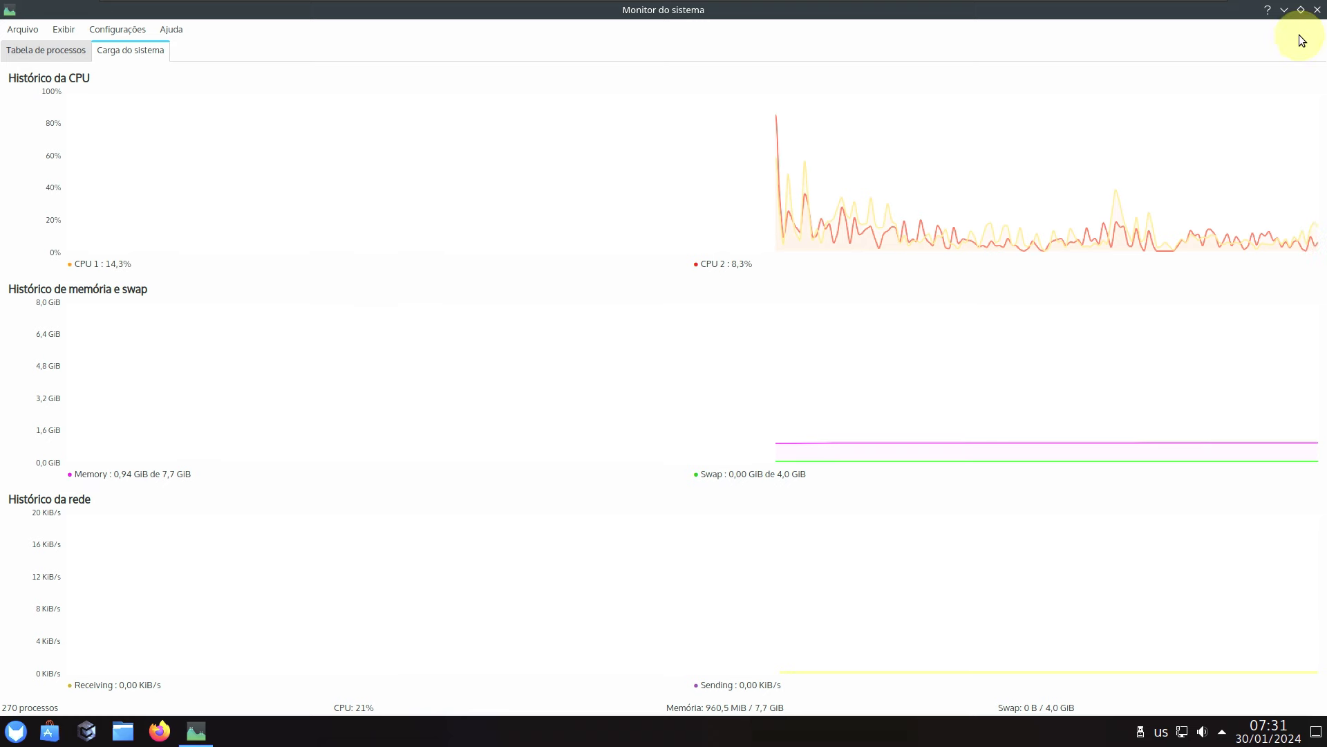
pyautogui.hotkey('ctrl', 'q')
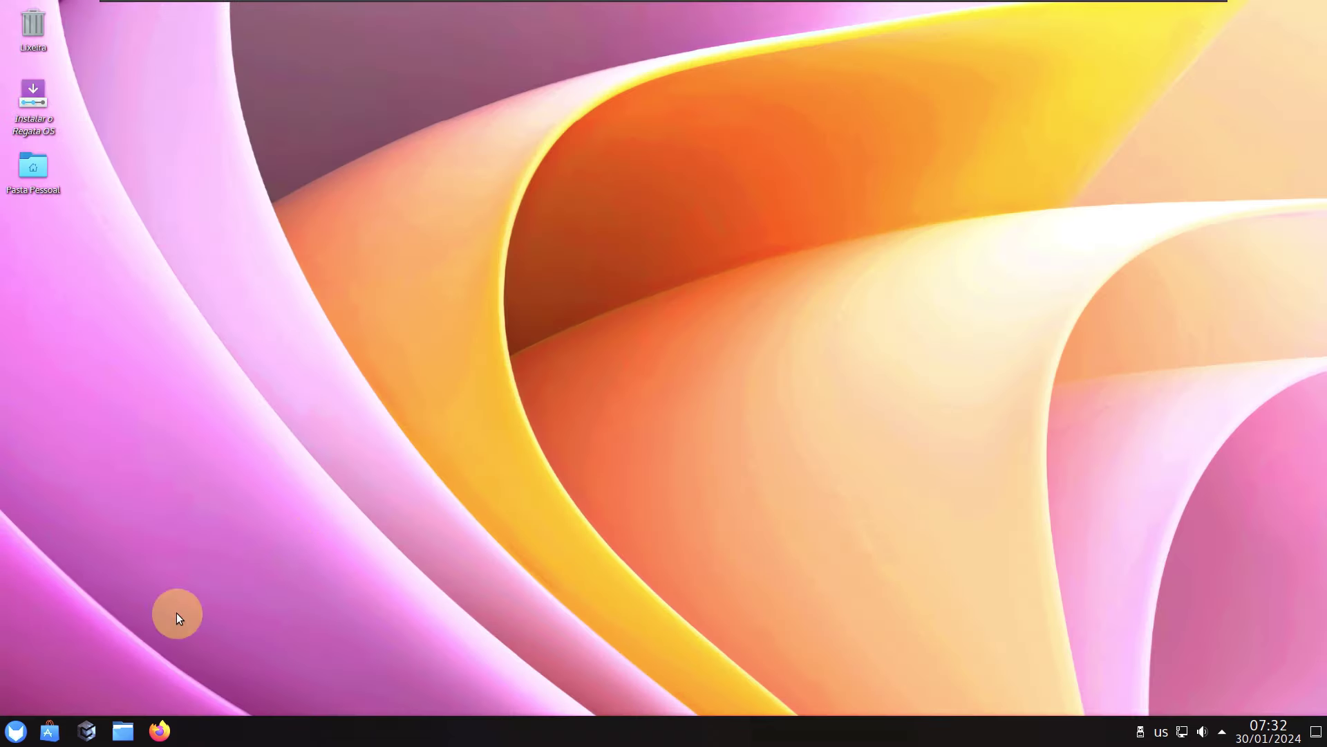
# - Launch the VLC media player from the favourite applications
pyautogui.click(14, 731)
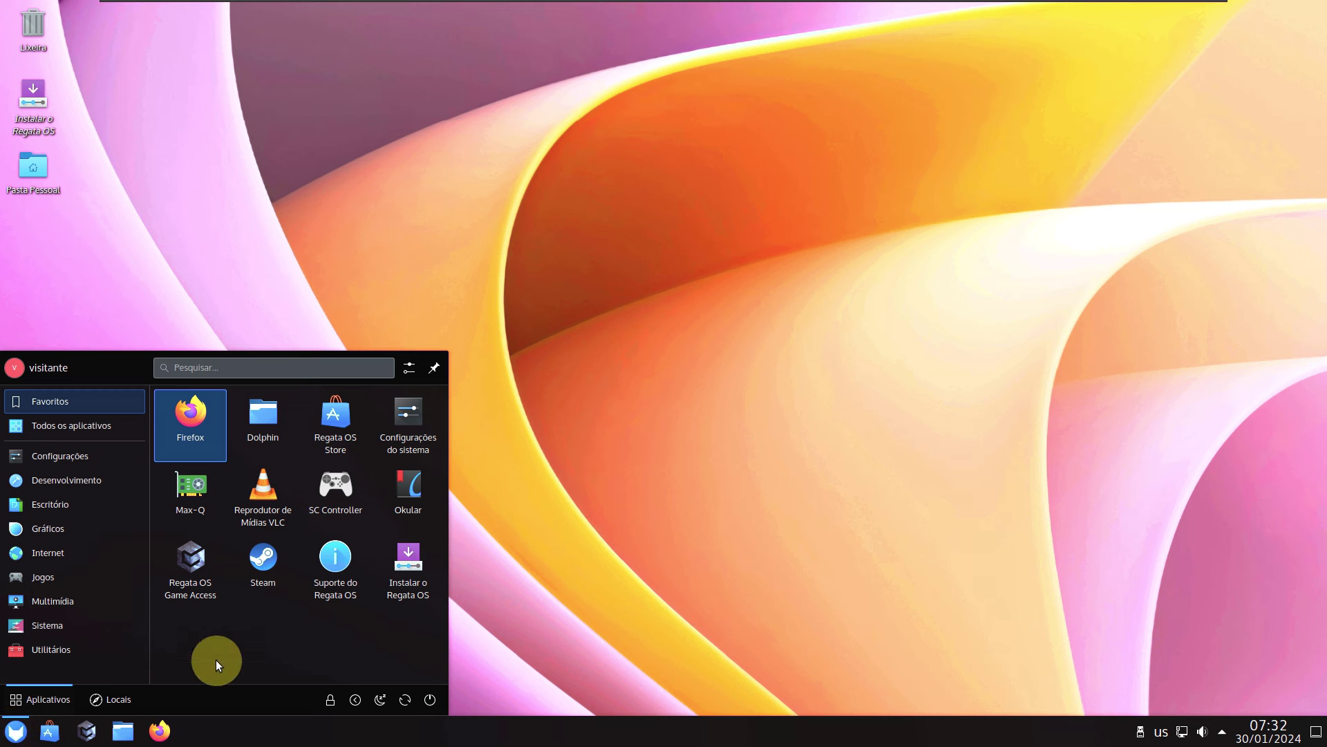
pyautogui.click(279, 466)
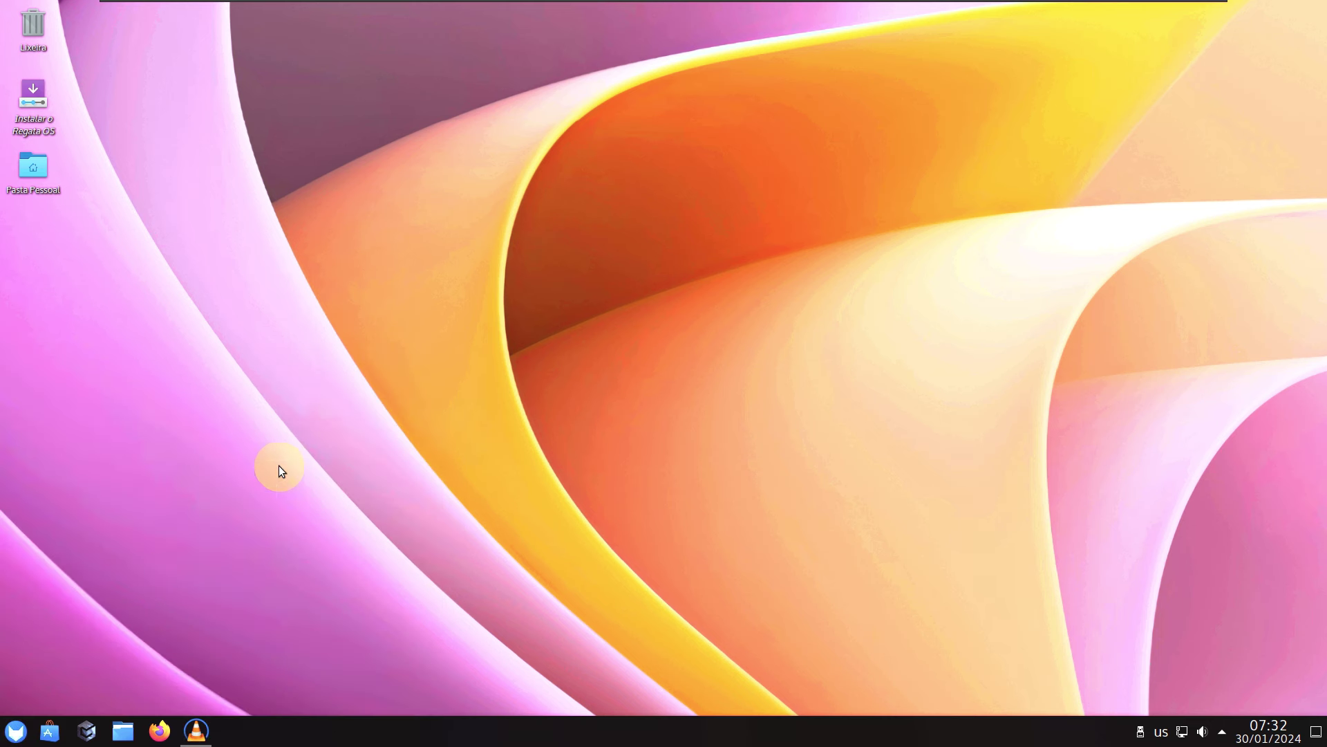
pyautogui.click(10, 733)
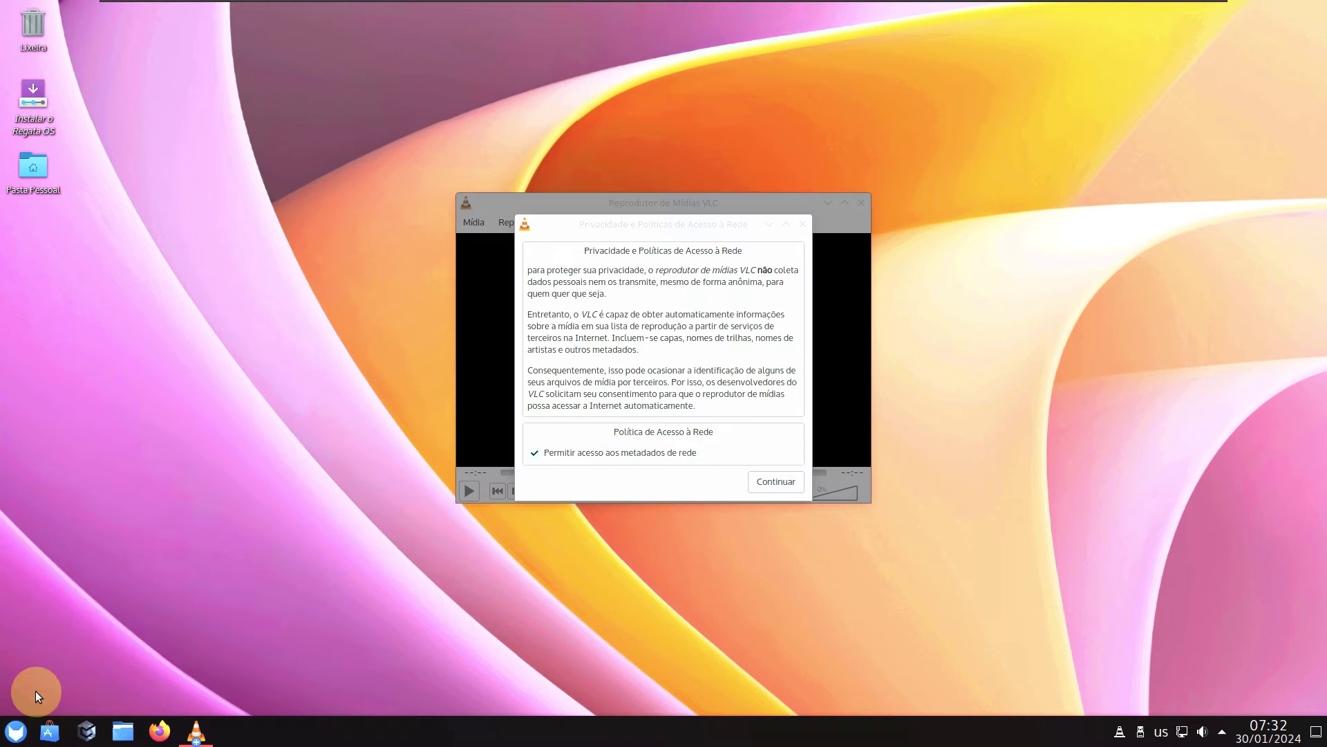
# - Look through the applications offered in the launcher categories, including Utilitários, Sistema, Multimídia, Internet and Escritório
pyautogui.click(15, 731)
pyautogui.moveTo(59, 650)
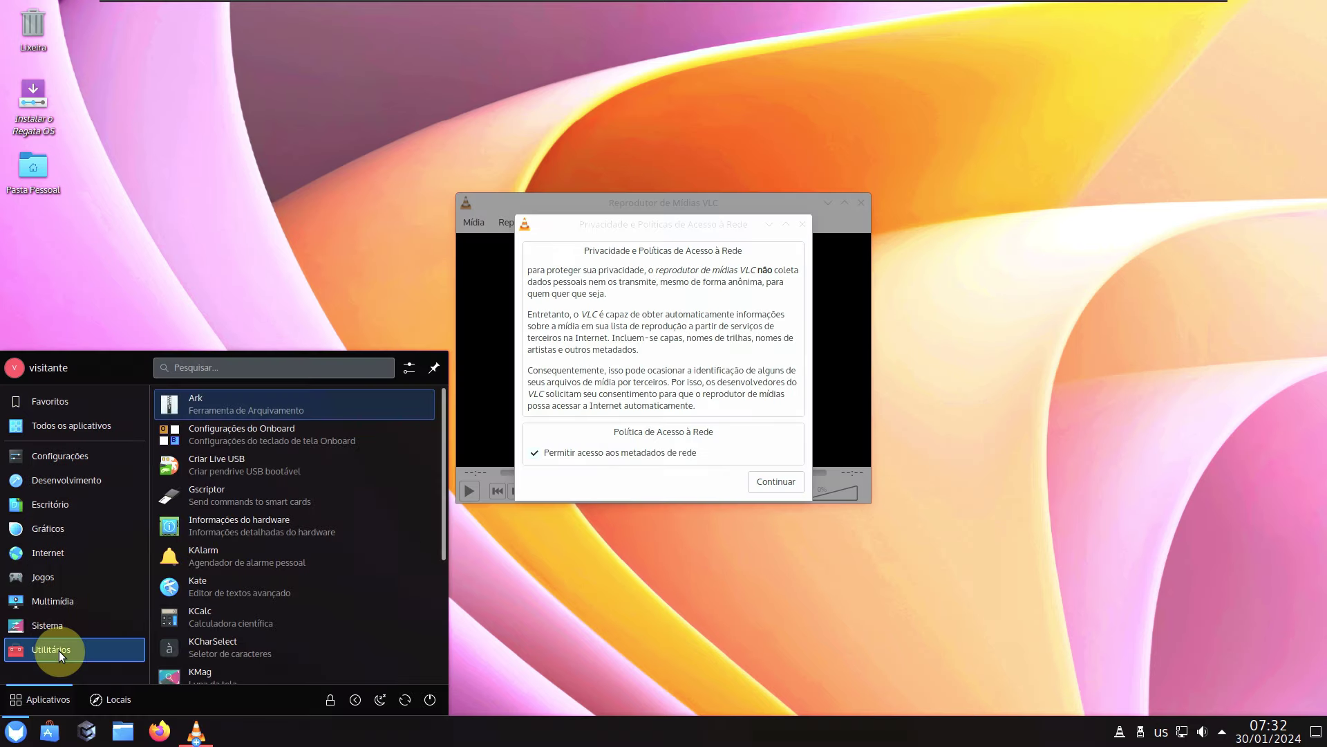
pyautogui.scroll(-3, 265, 562)
pyautogui.moveTo(123, 620)
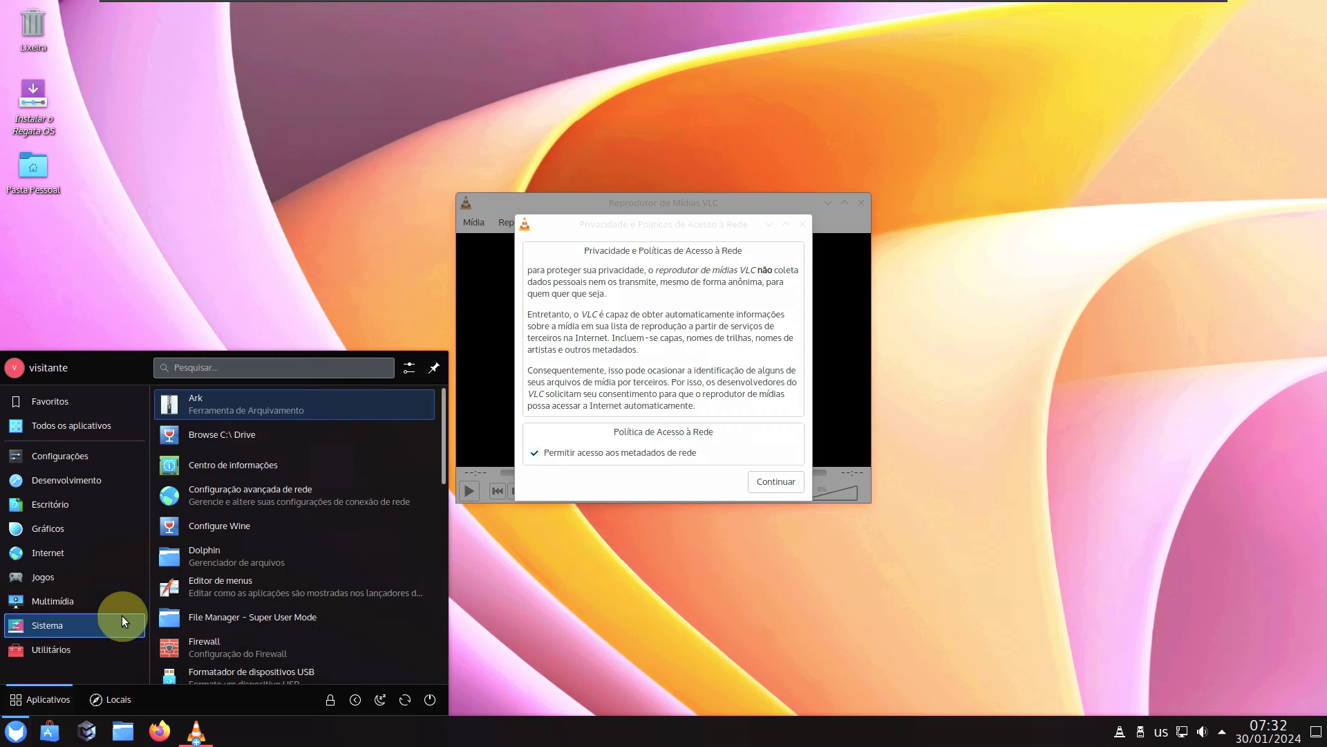
pyautogui.scroll(-10, 273, 573)
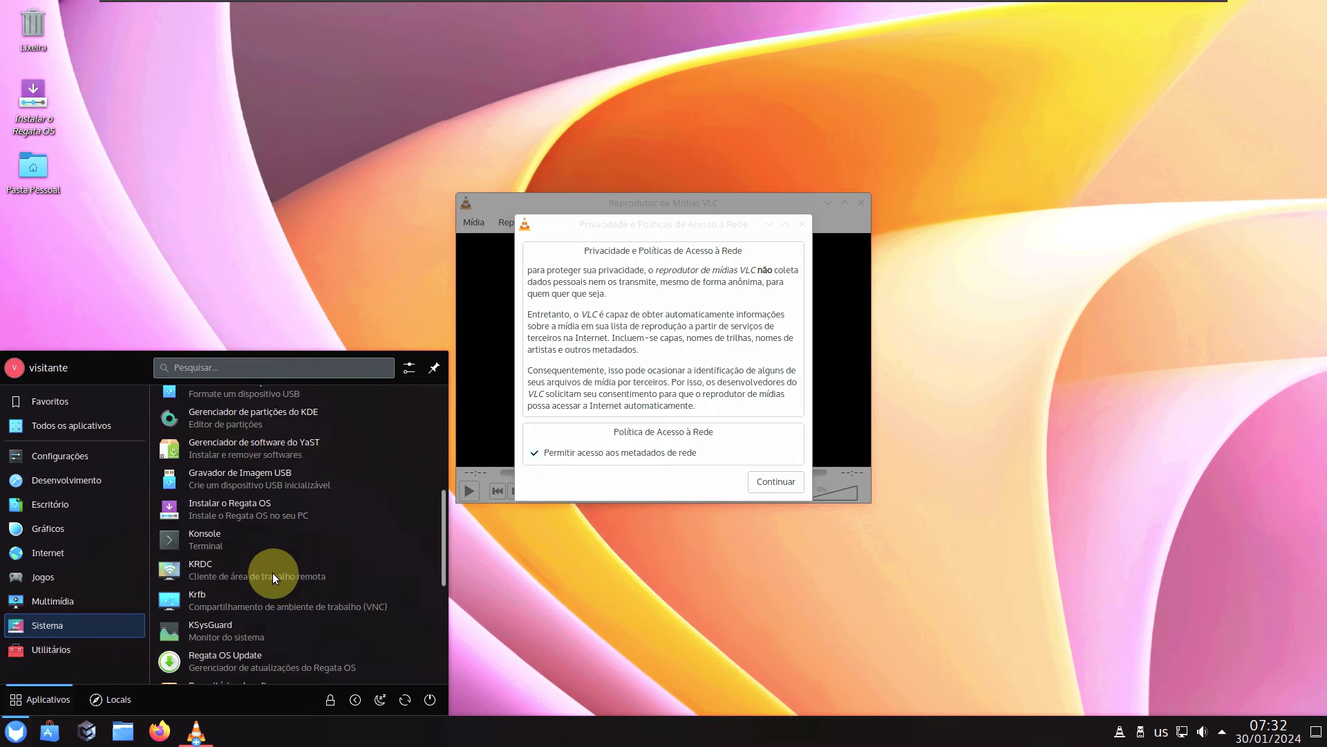
pyautogui.scroll(-4, 272, 573)
pyautogui.scroll(10, 272, 573)
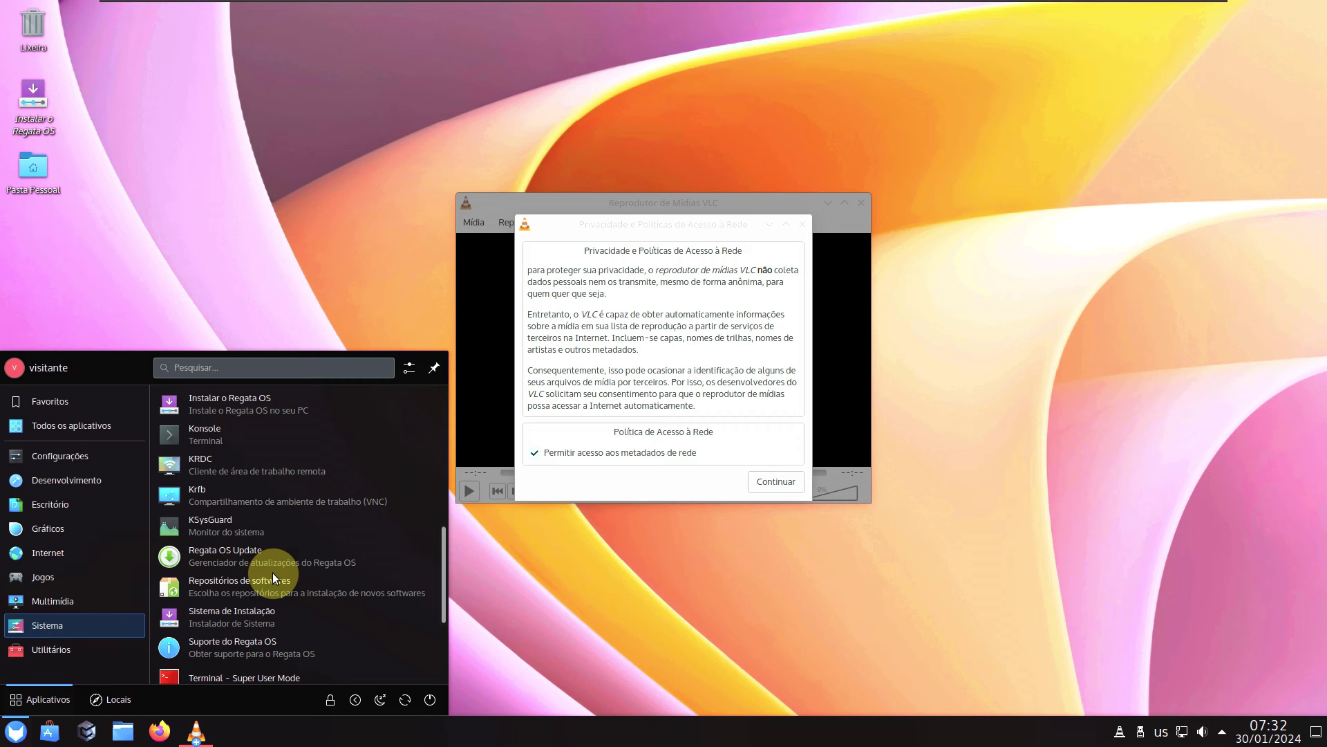
pyautogui.scroll(6, 273, 572)
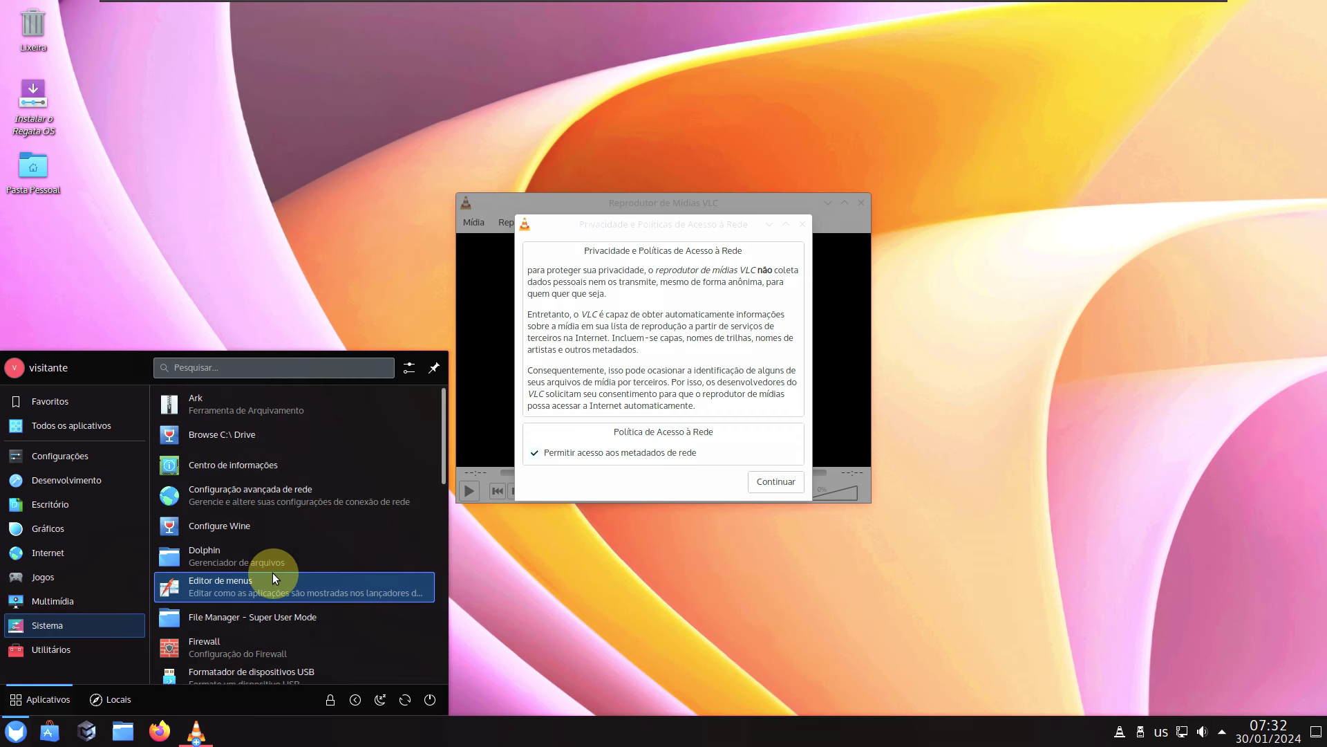
pyautogui.moveTo(70, 595)
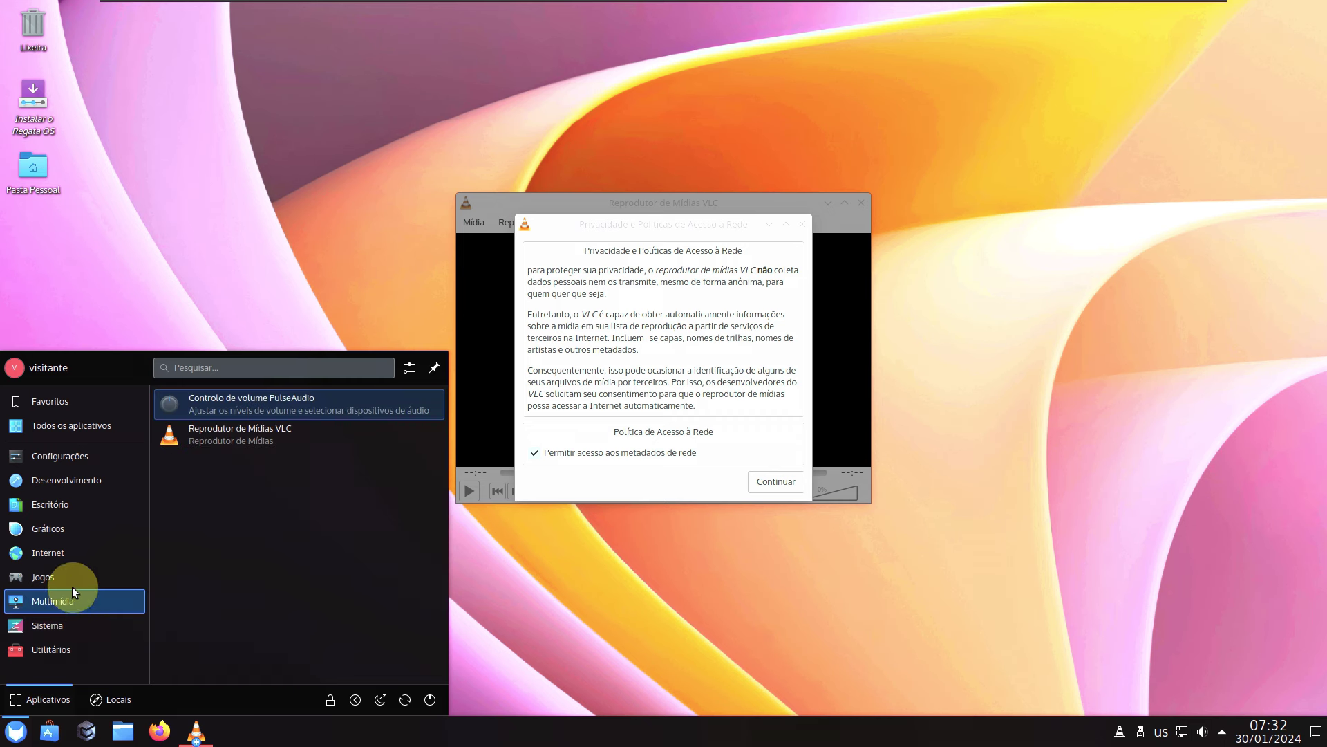
pyautogui.moveTo(74, 555)
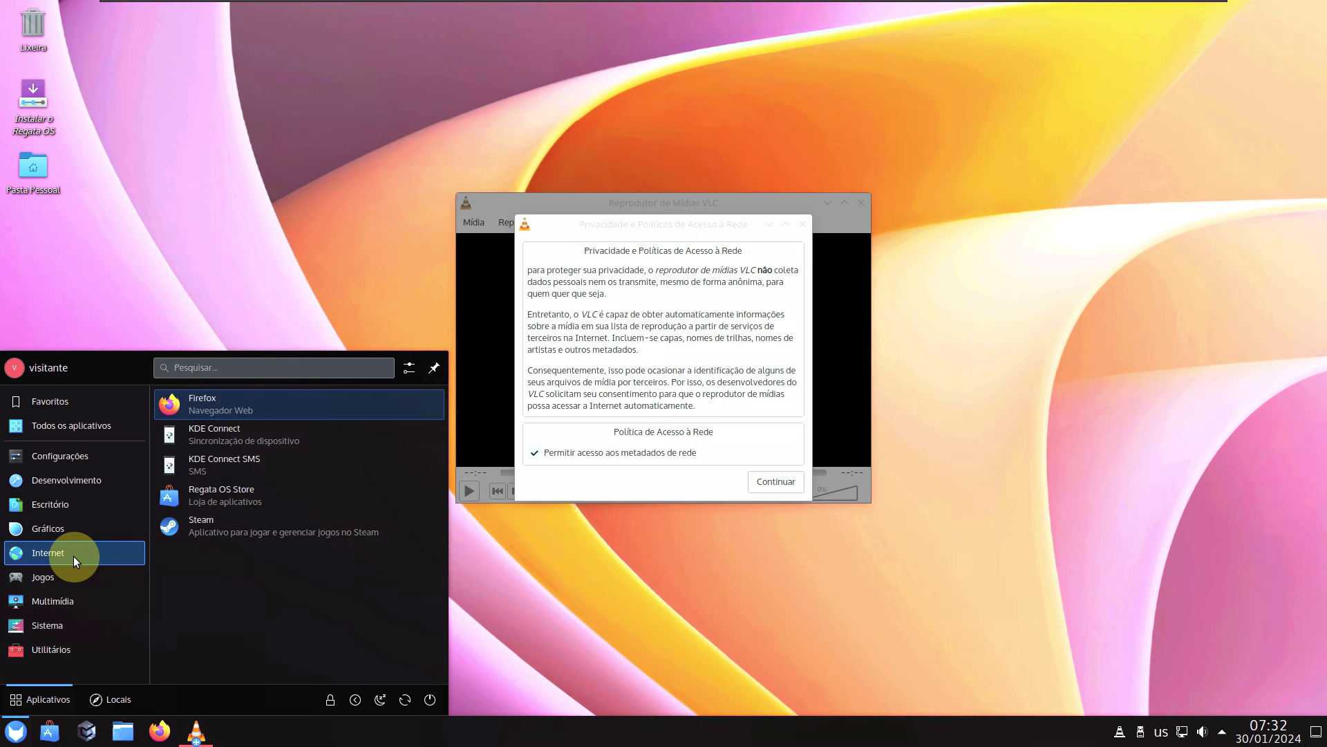
pyautogui.moveTo(81, 534)
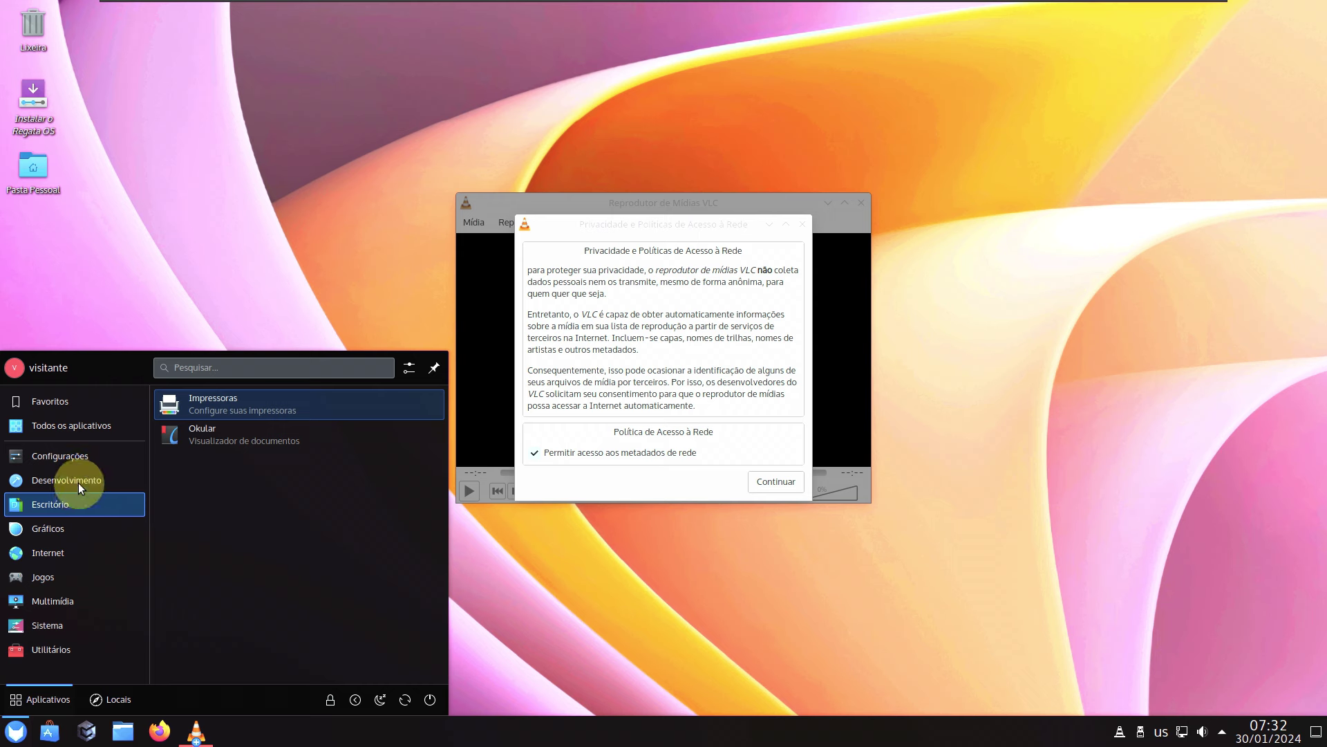
pyautogui.moveTo(77, 459)
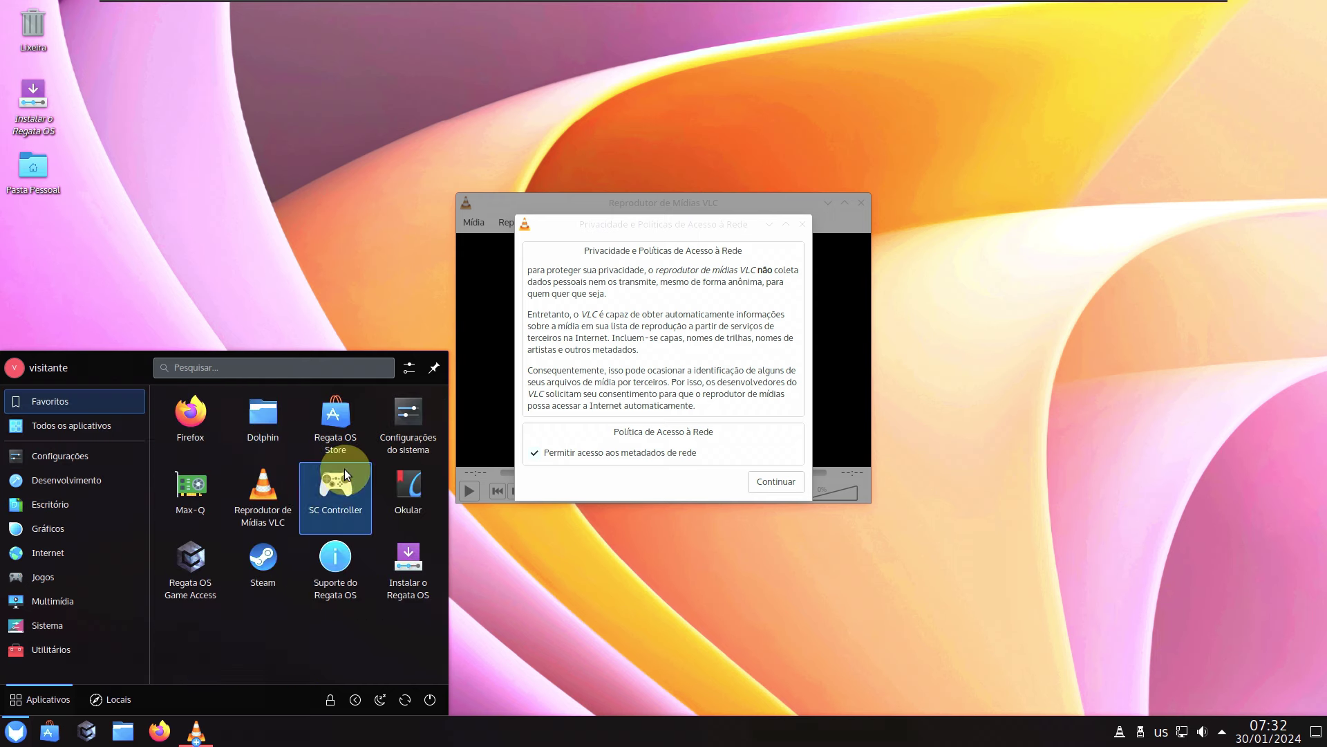
# - Find the Wine tool for uninstalling Windows programs in the full list of applications and launch it
pyautogui.moveTo(73, 425)
pyautogui.scroll(-3, 296, 456)
pyautogui.scroll(-4, 296, 461)
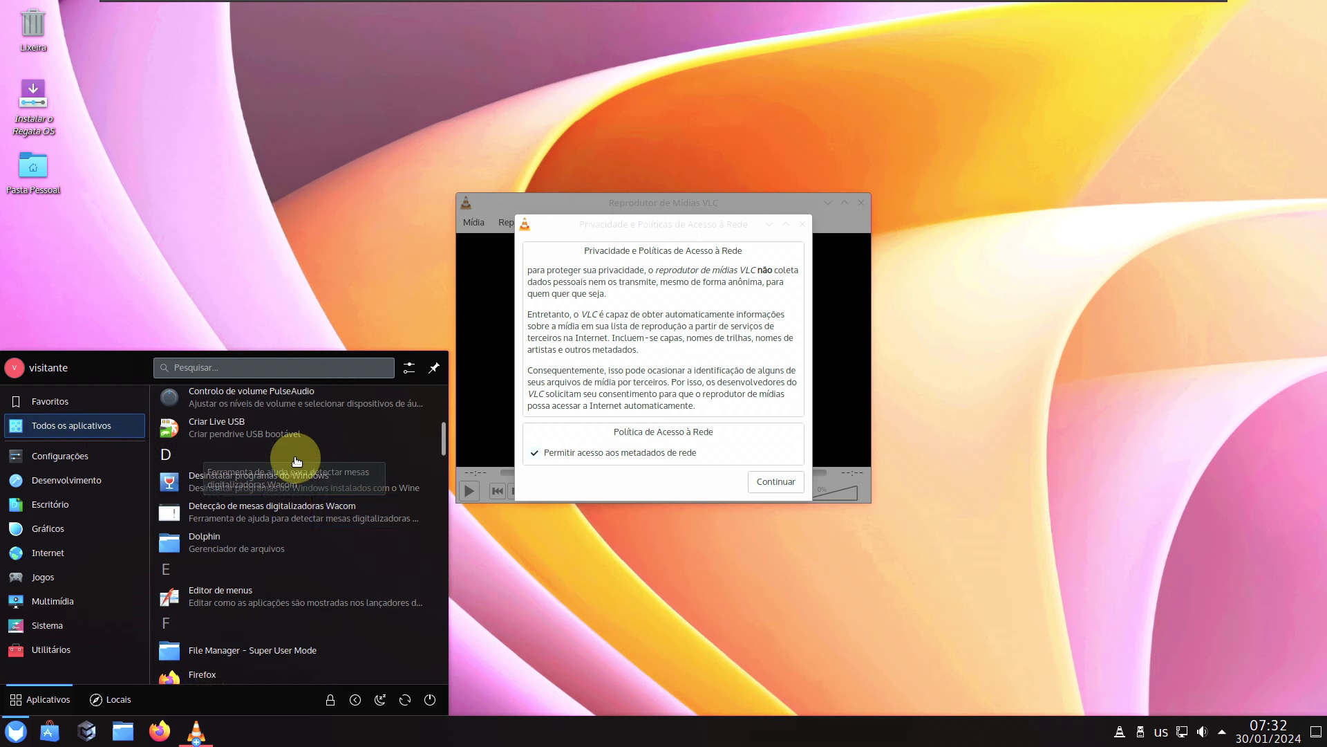
pyautogui.click(285, 484)
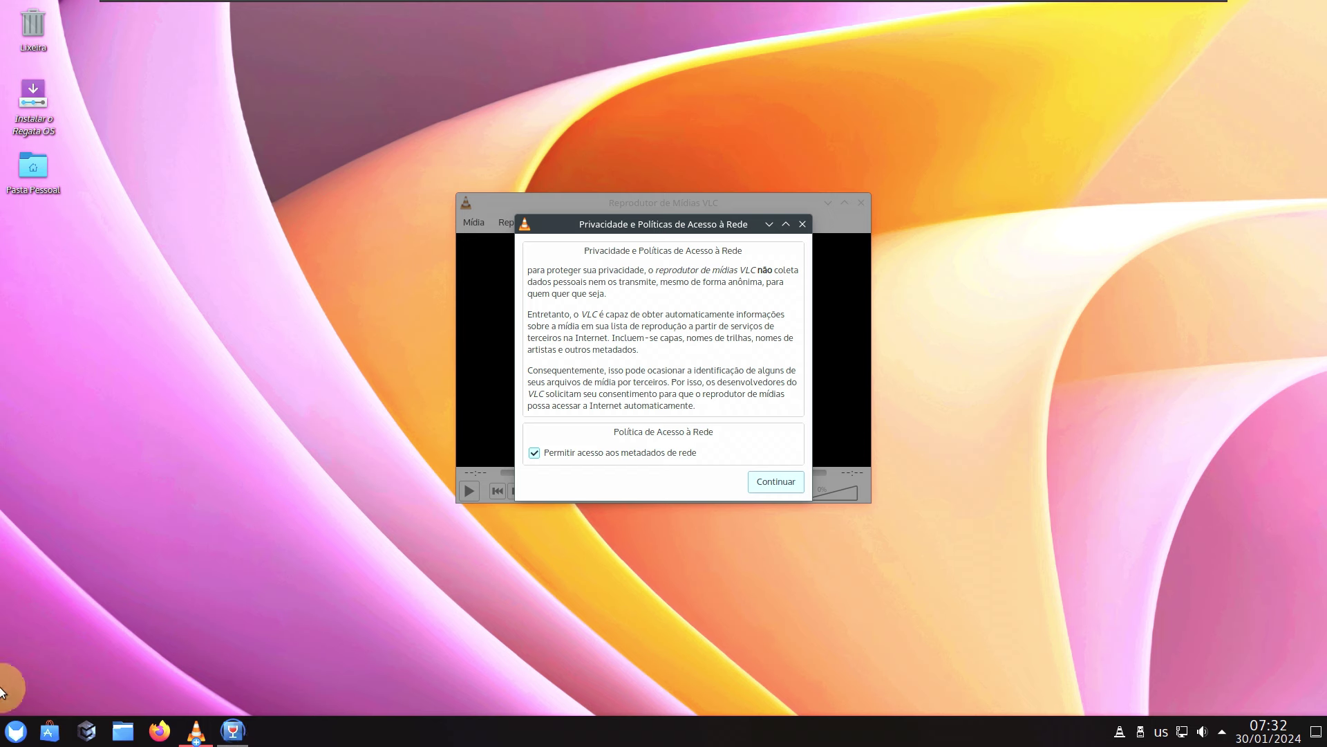
# - Browse the applications in the launcher's Utilitários and Sistema categories and launch Uninstall Wine Software
pyautogui.click(15, 733)
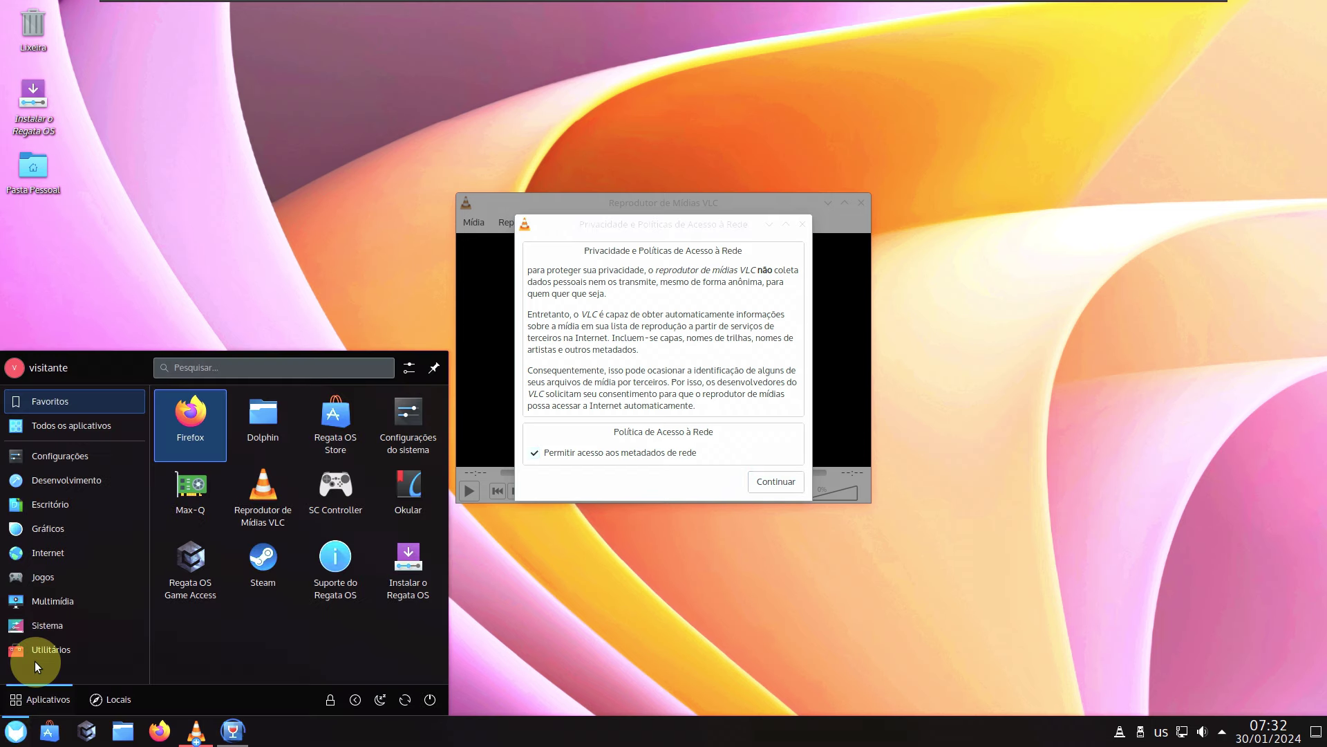
pyautogui.click(68, 647)
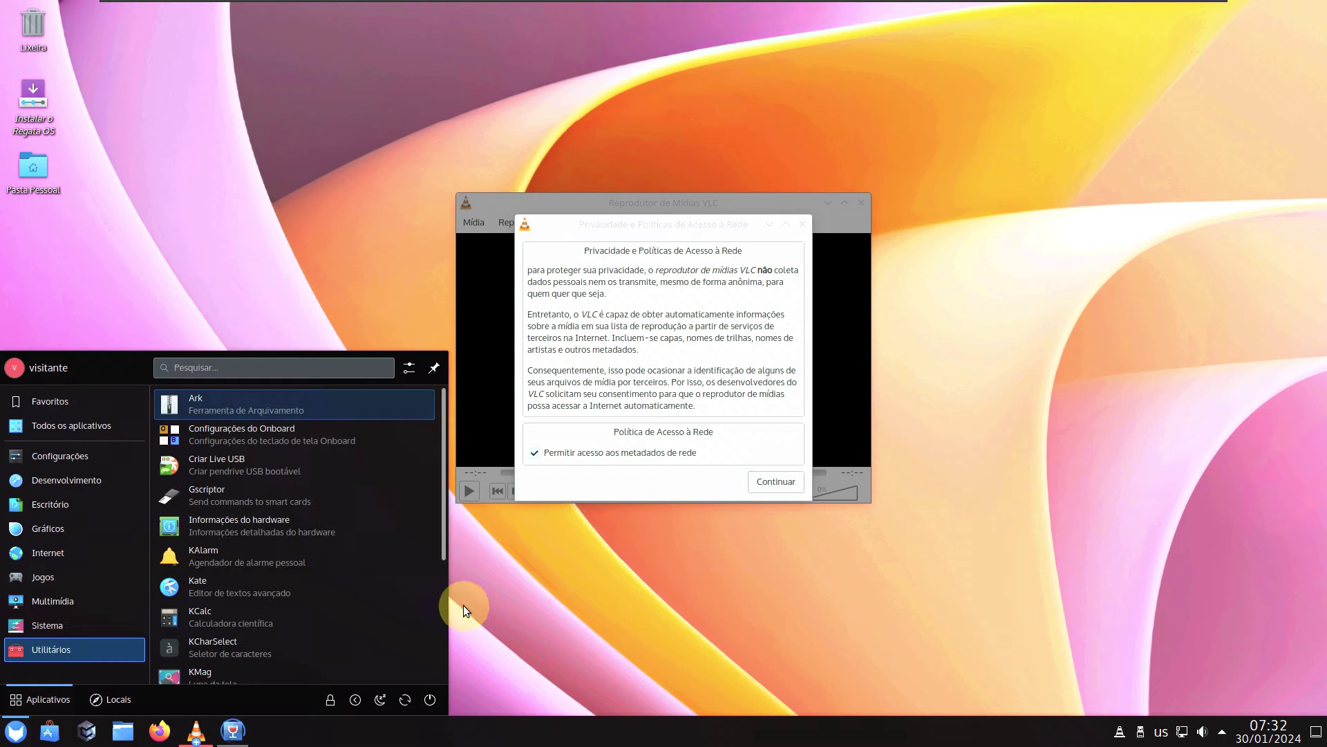
pyautogui.scroll(-5, 329, 598)
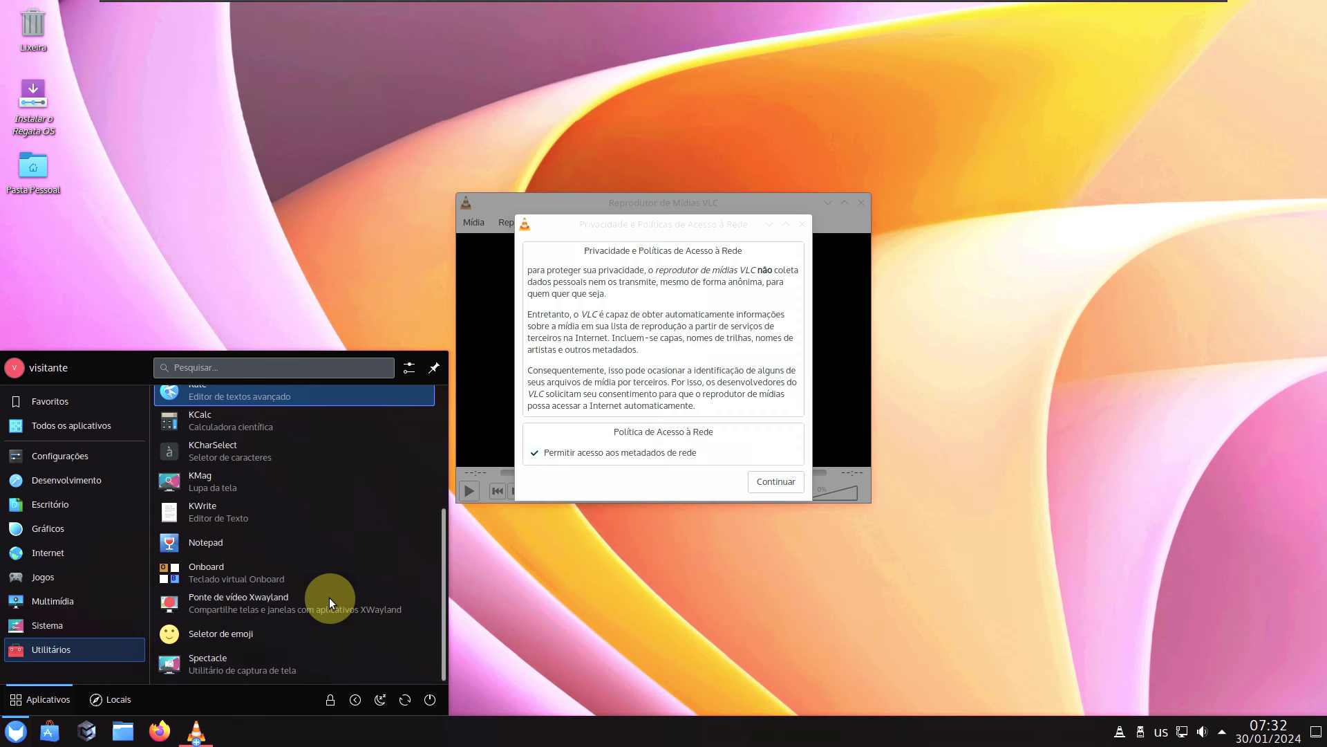
pyautogui.click(113, 623)
pyautogui.scroll(-5, 314, 539)
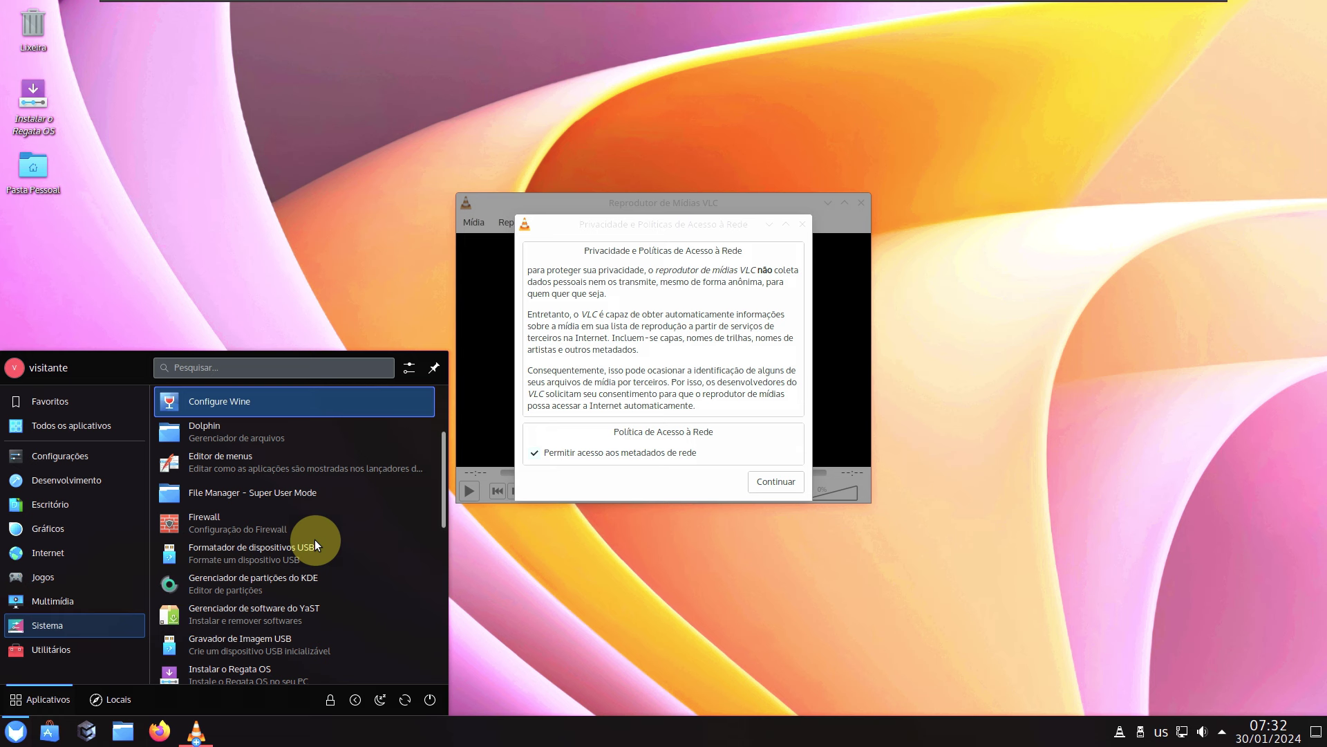
pyautogui.scroll(-5, 314, 540)
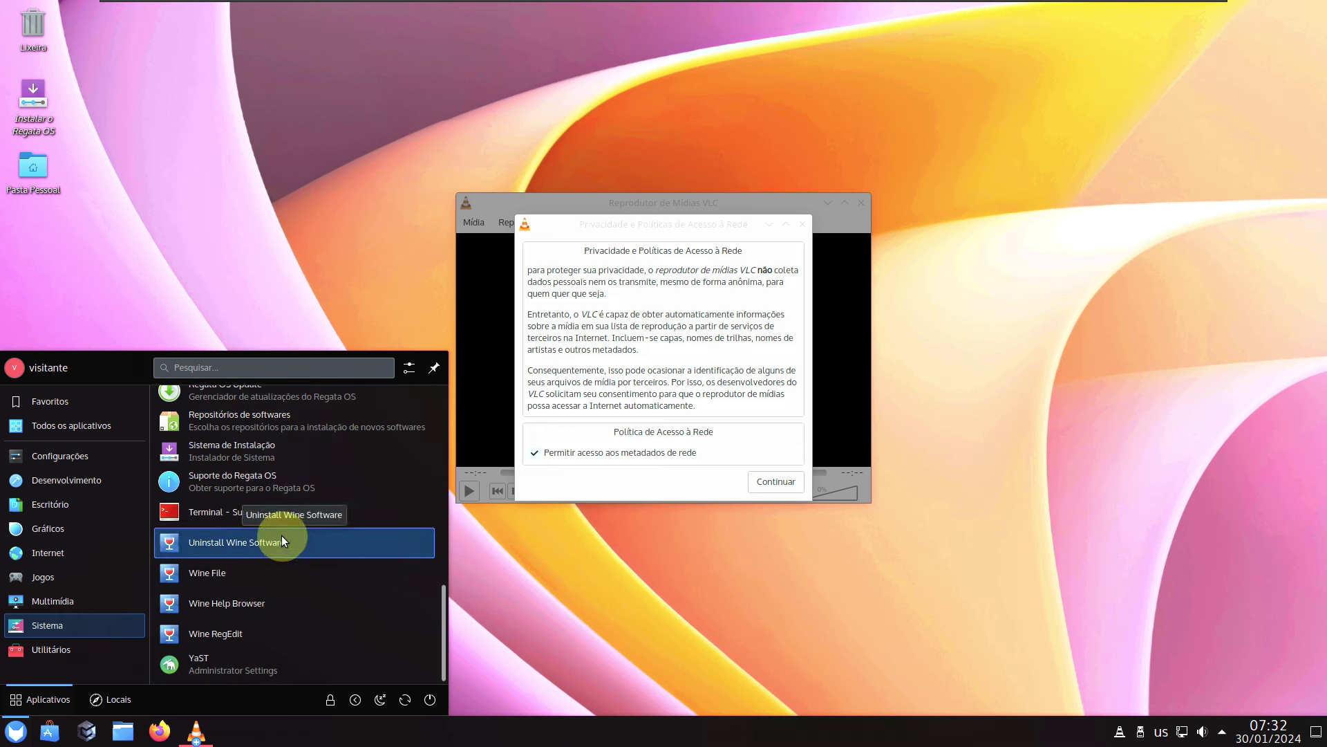
pyautogui.click(280, 540)
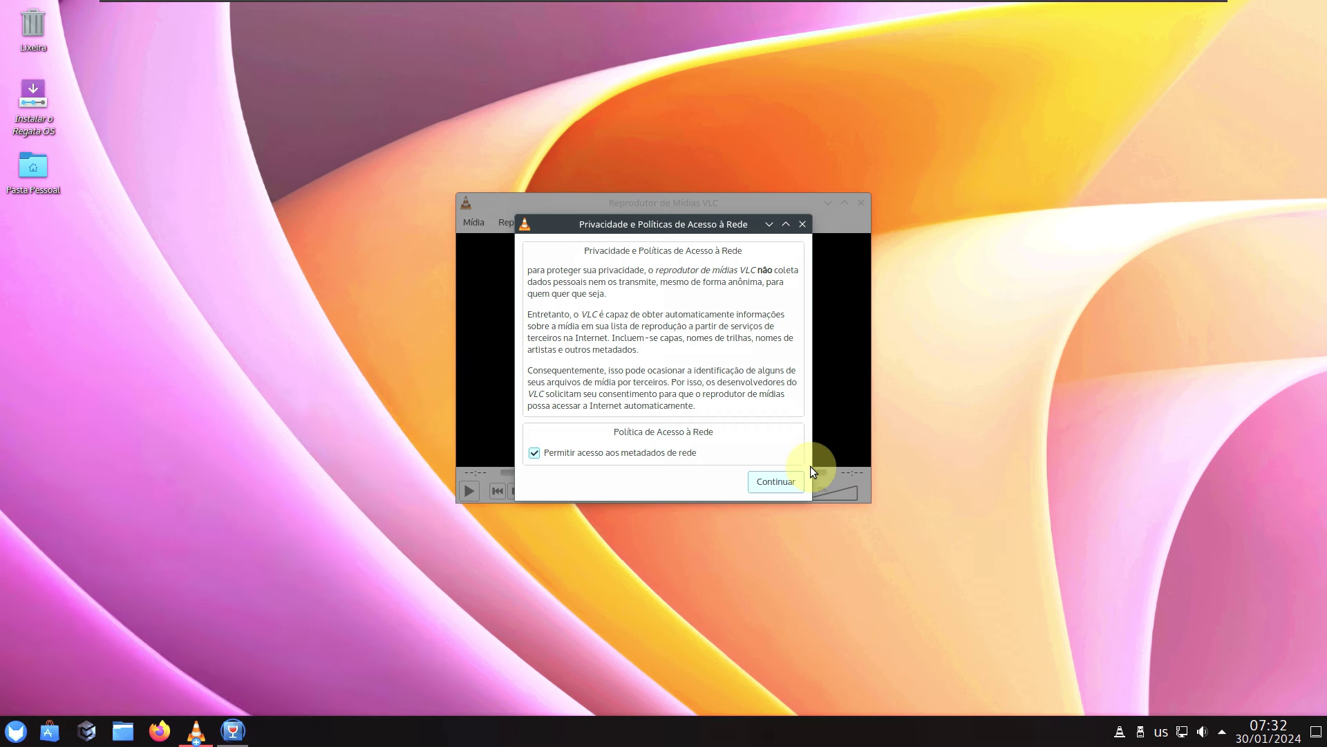
# - Accept VLC's privacy and network access policy, view the player's Sobre information and quit it
pyautogui.click(775, 482)
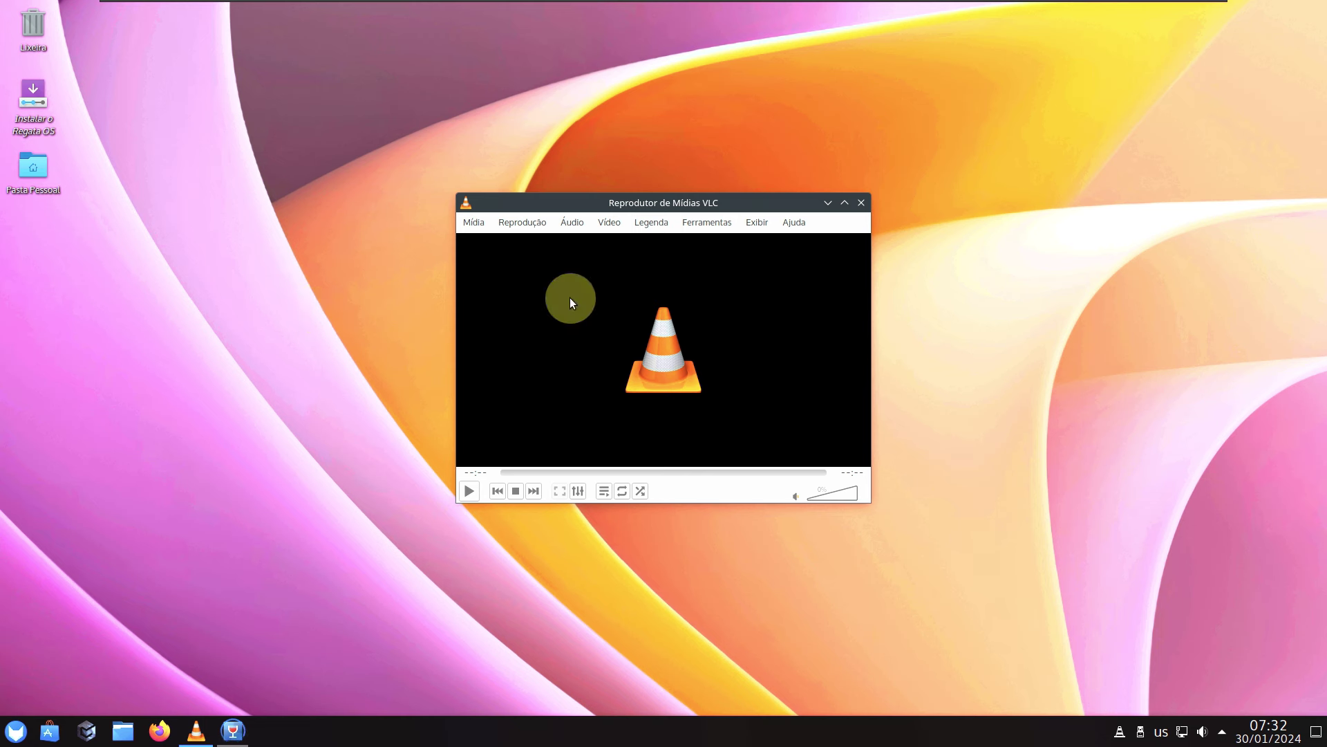
pyautogui.click(795, 221)
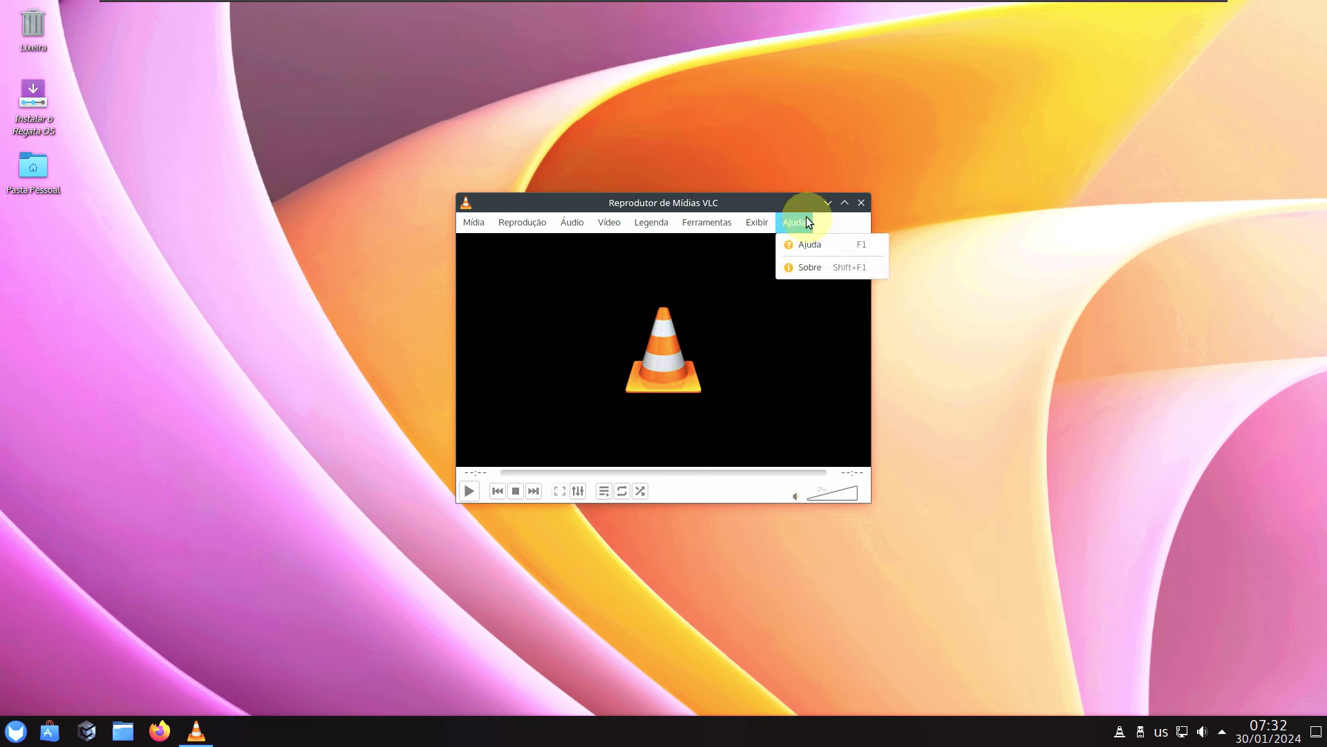
pyautogui.click(786, 274)
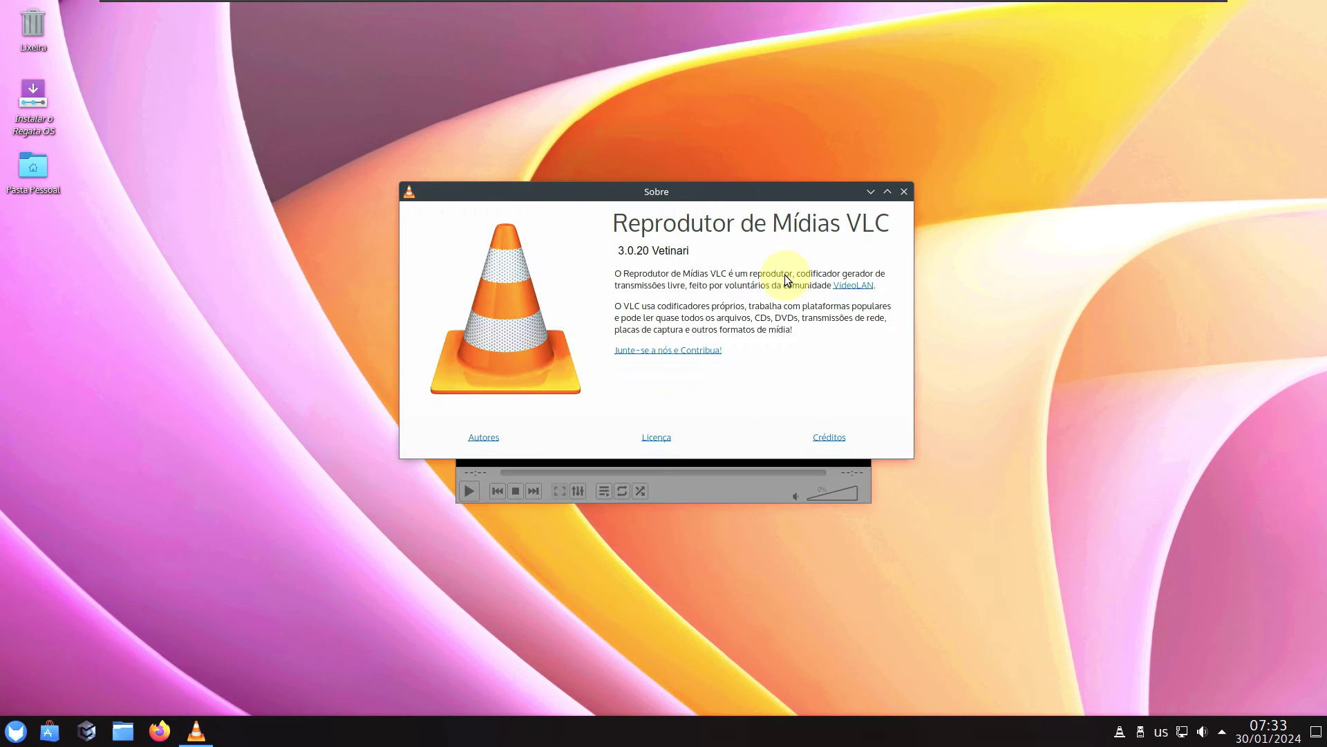
pyautogui.click(901, 191)
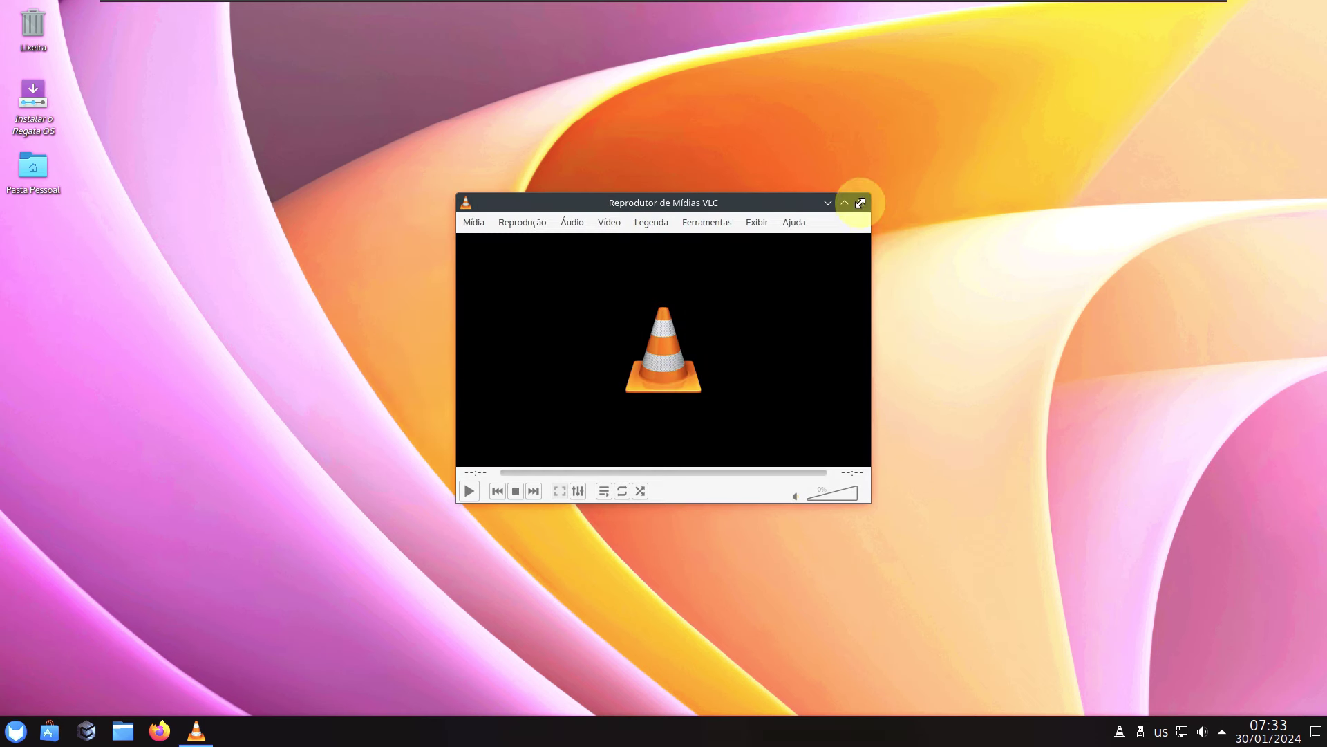
pyautogui.click(862, 202)
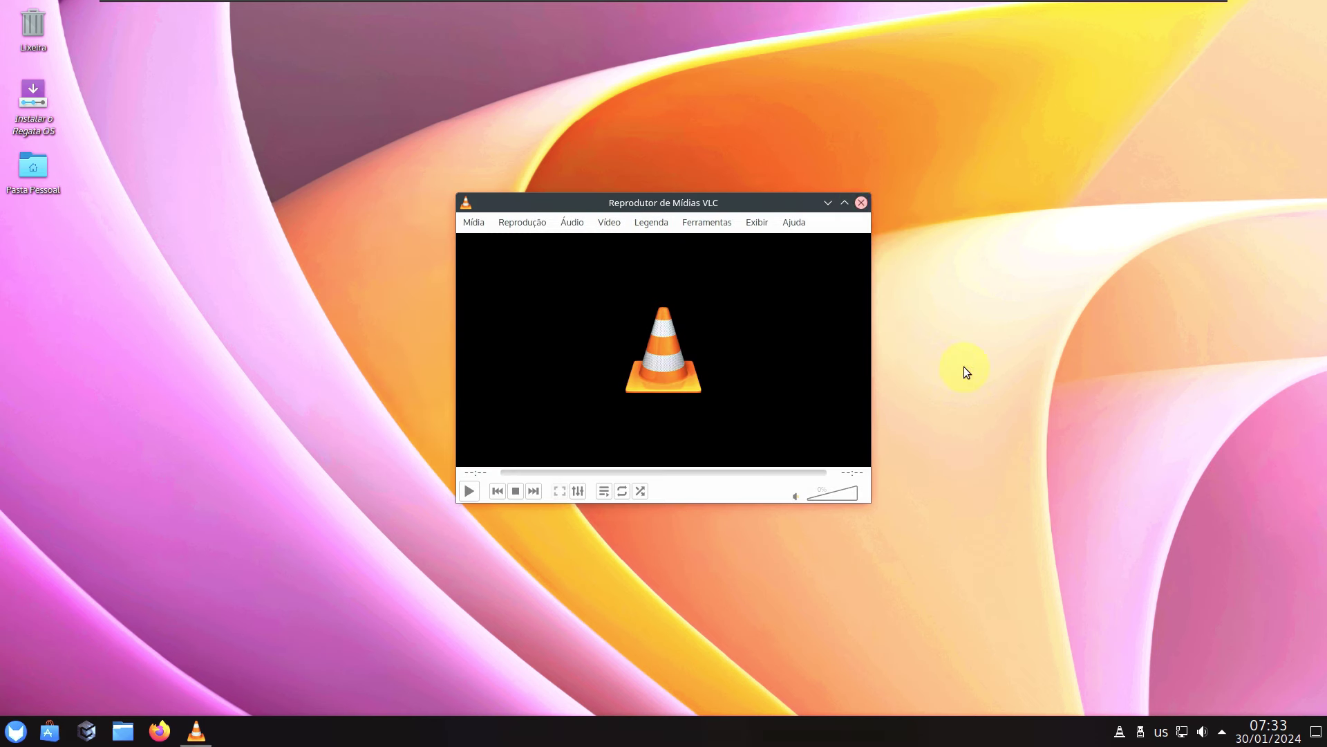
# - Check the hidden tray applets under Notificações e status, close them and open the application launcher
pyautogui.click(1221, 733)
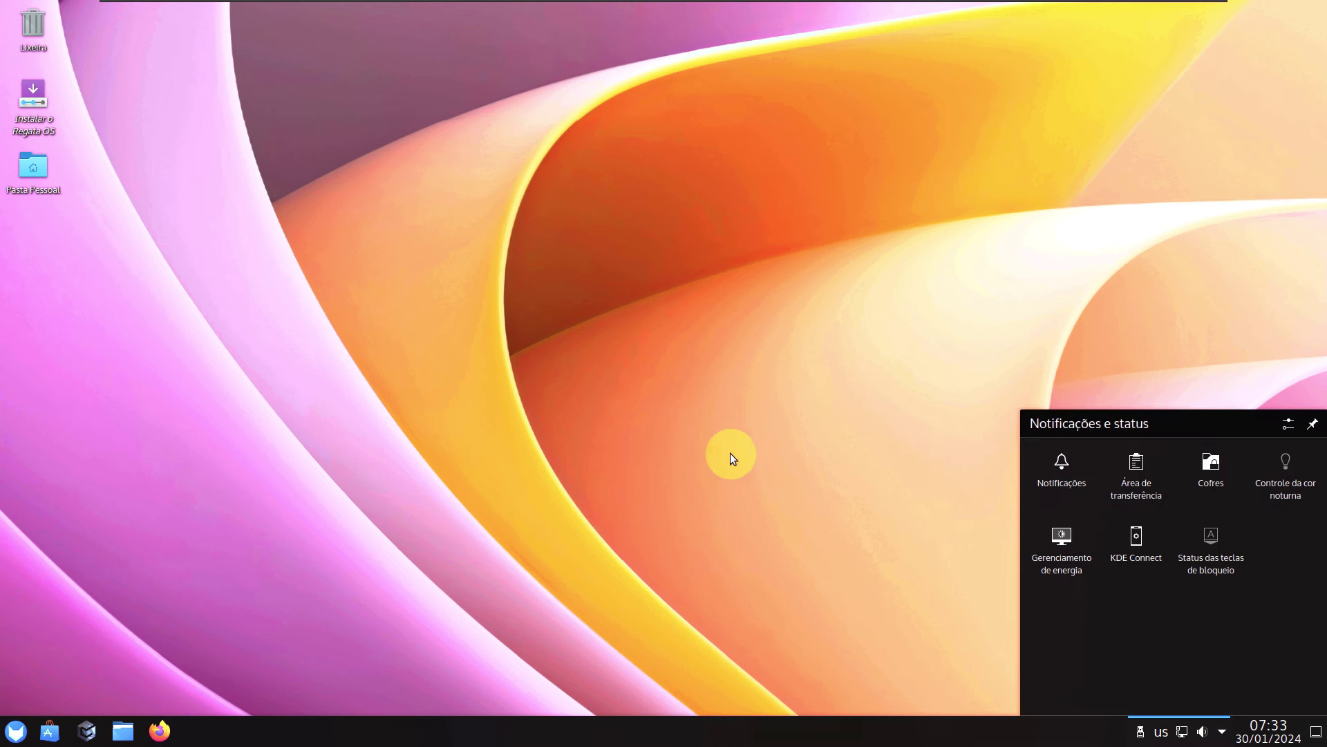
pyautogui.click(699, 437)
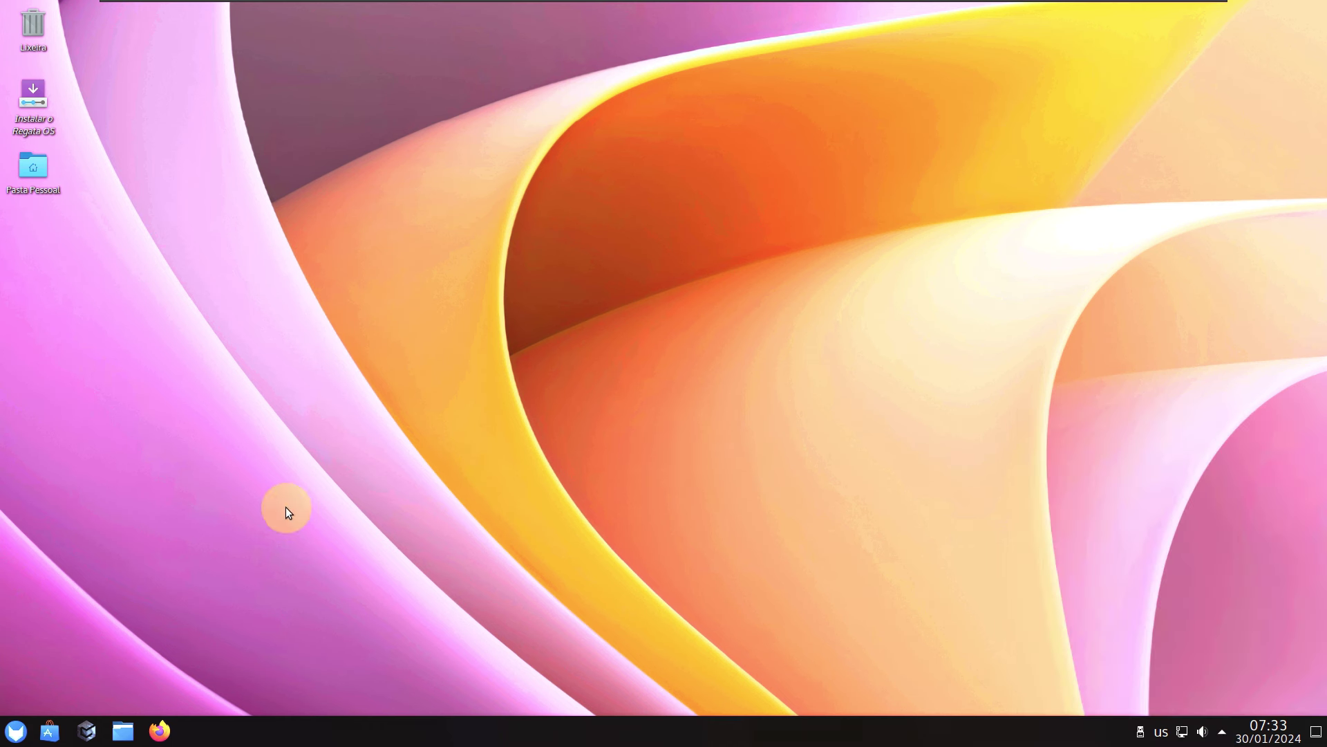
pyautogui.click(15, 729)
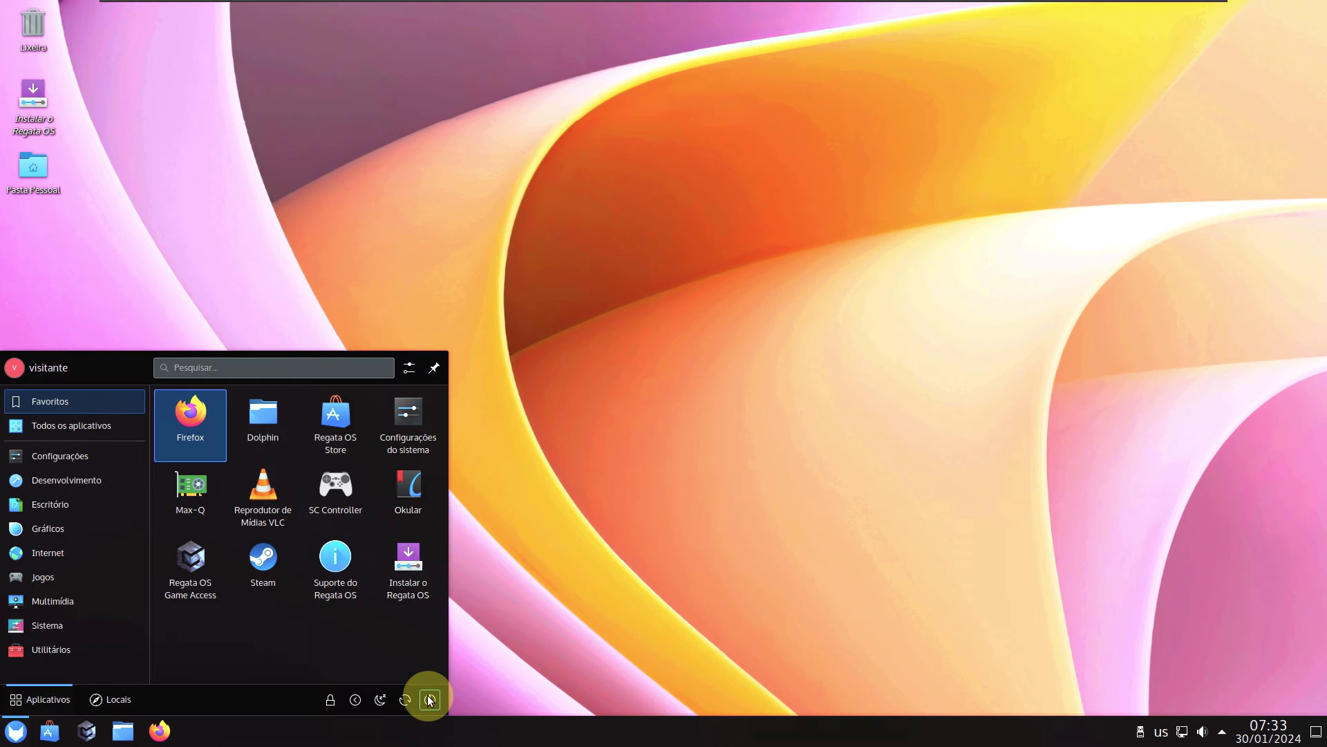